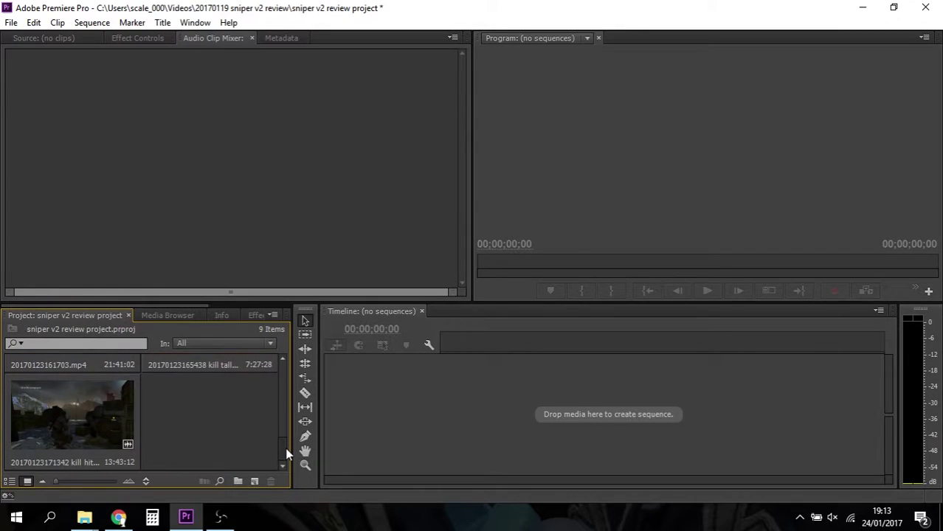
- Import the ZOOM0010wav.output audio file from the 20170119 sniper v2 review folder into the project
mouse_move(82, 519)
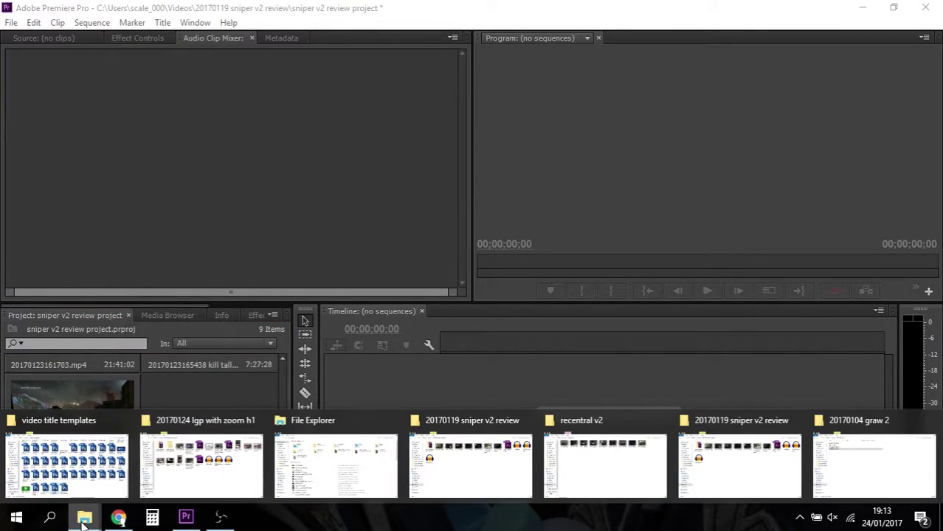
left_click(465, 458)
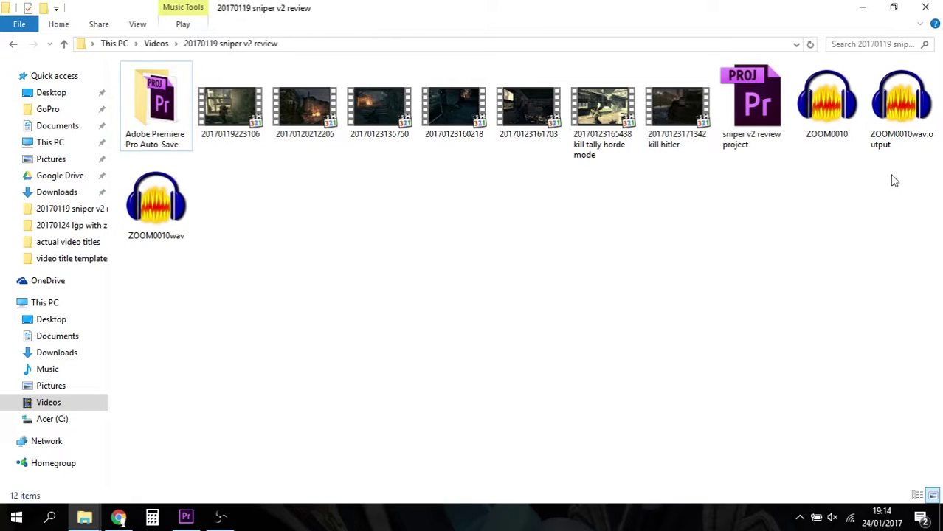
left_click_drag(915, 109, 205, 442)
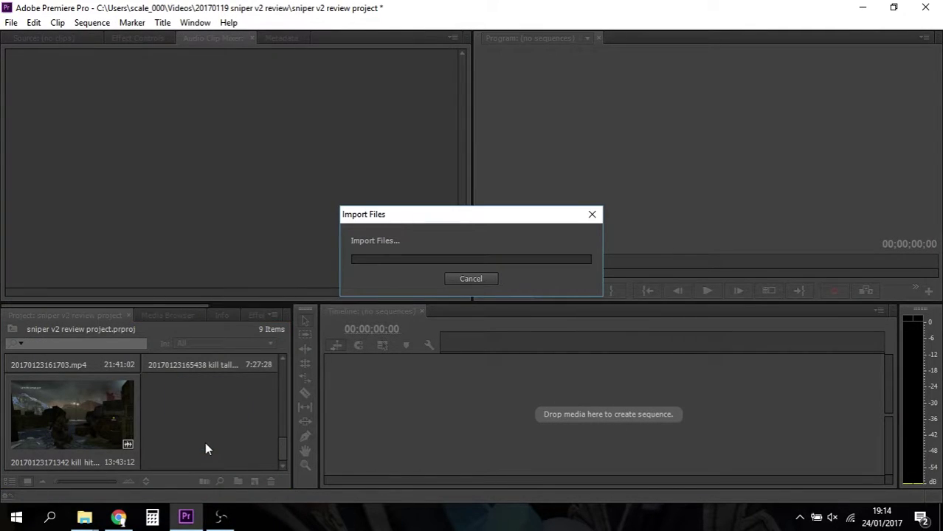
- Create a new sequence from the 20170119223106.mp4 clip
left_click_drag(283, 445, 282, 388)
left_click_drag(95, 408, 371, 416)
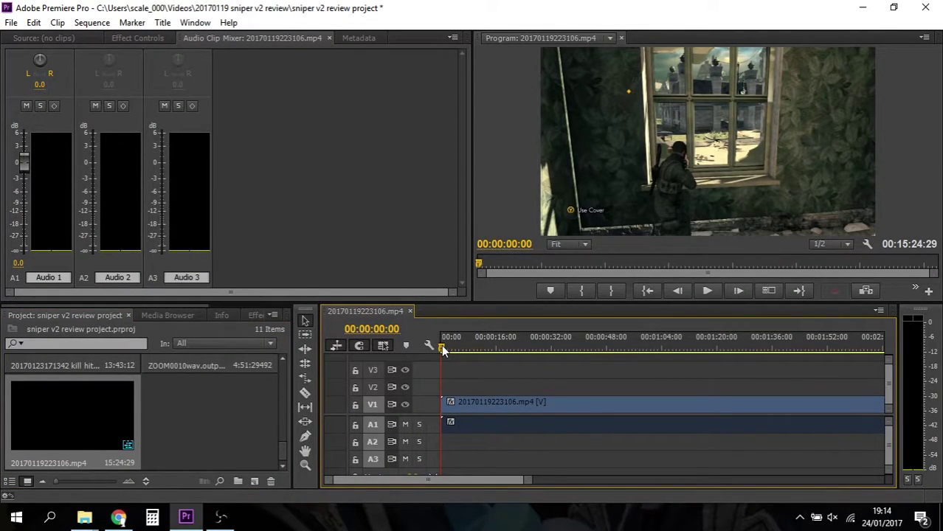
- Split the clip at 00:00:17:05 and ripple delete the section before the cut
left_click_drag(442, 350, 503, 349)
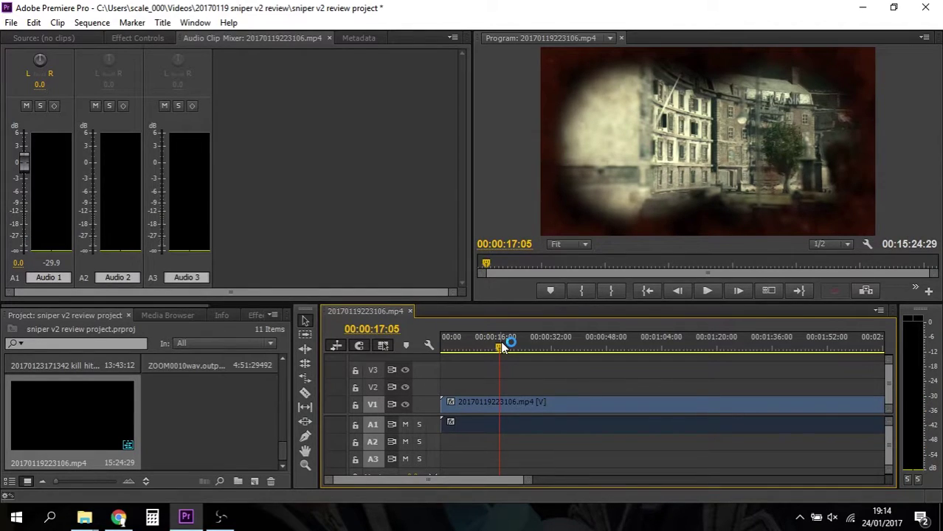
key("c")
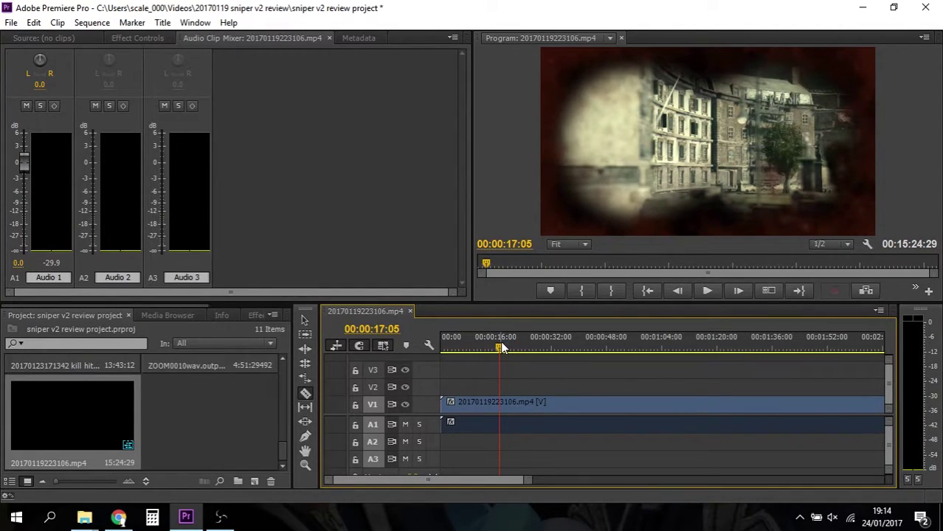
left_click(504, 406)
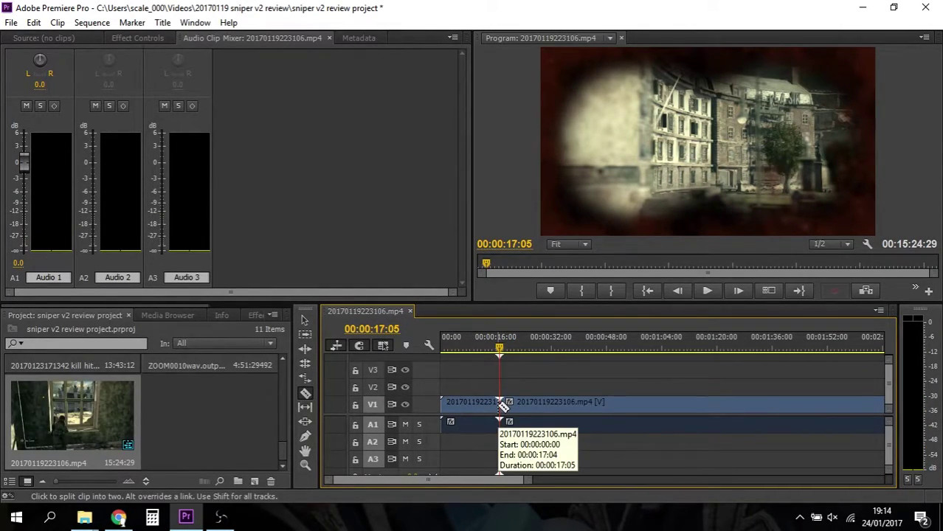
key("v")
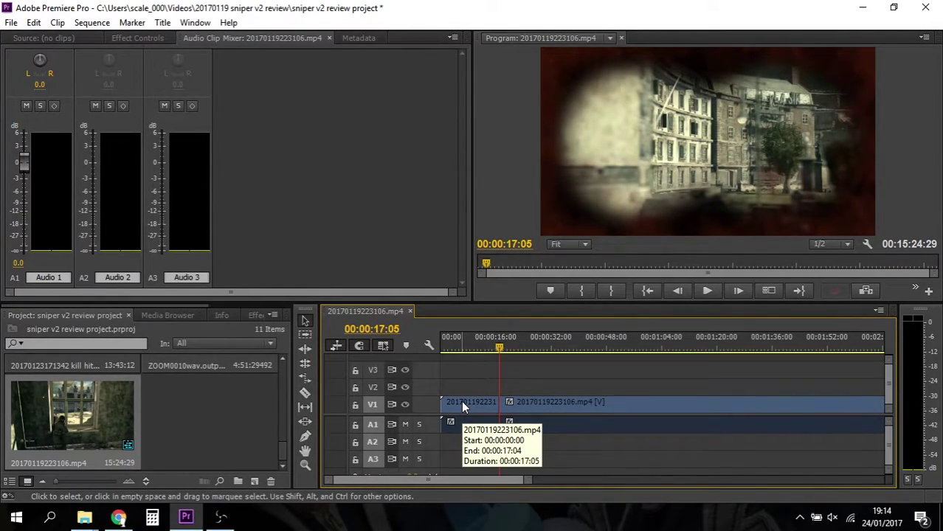
right_click(462, 404)
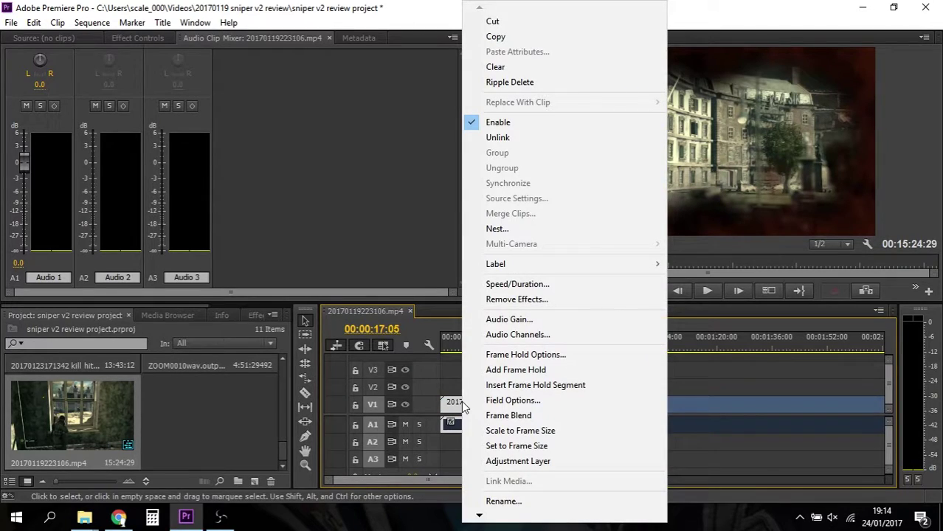
left_click(516, 83)
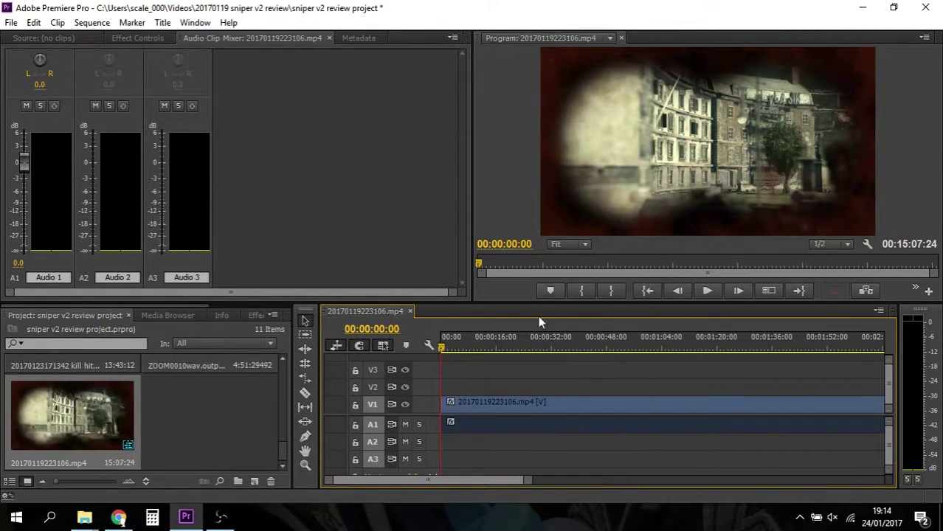
- Apply the default transitions to the start of the clip and play the opening from the beginning
left_click_drag(443, 352, 461, 352)
double_click(445, 402)
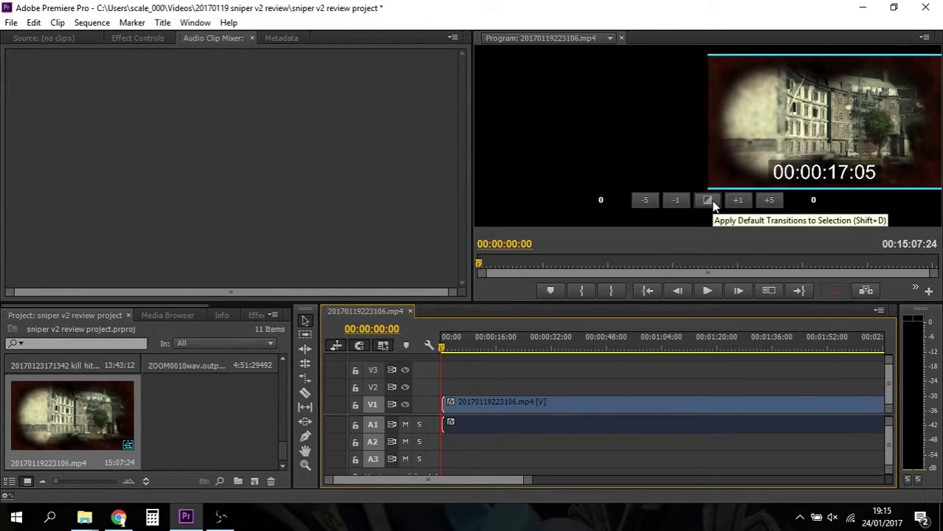
left_click(513, 264)
key("Home")
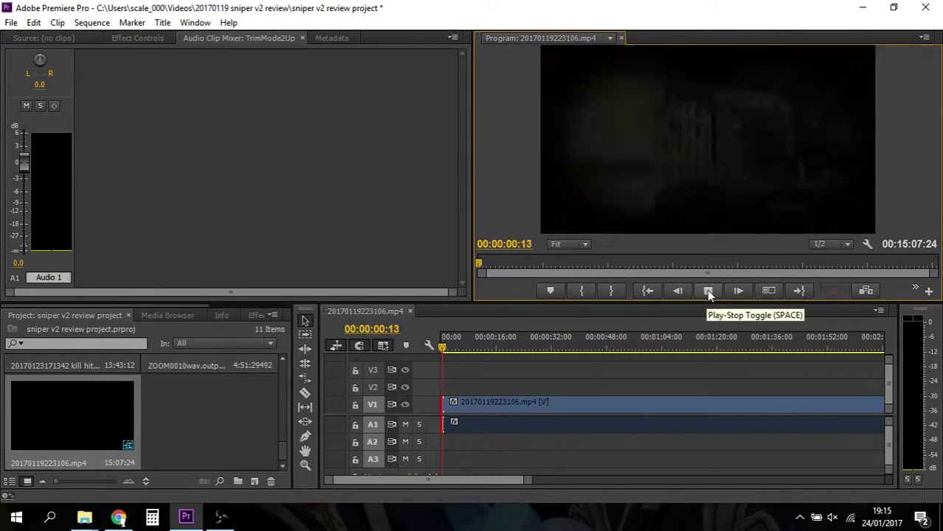
left_click(707, 289)
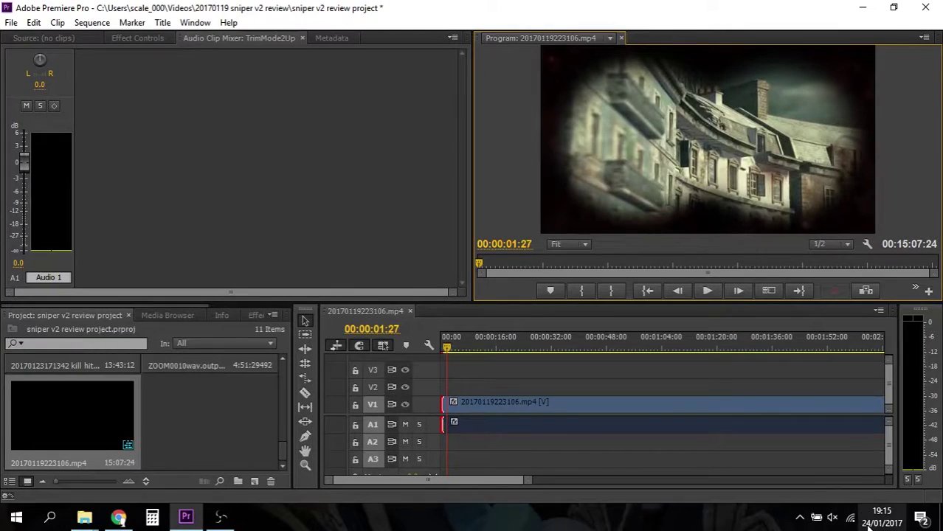
- Set the computer's speaker volume to 100 and play the sequence from the start, stopping at 00:00:15:00
left_click(833, 518)
left_click_drag(844, 487, 899, 484)
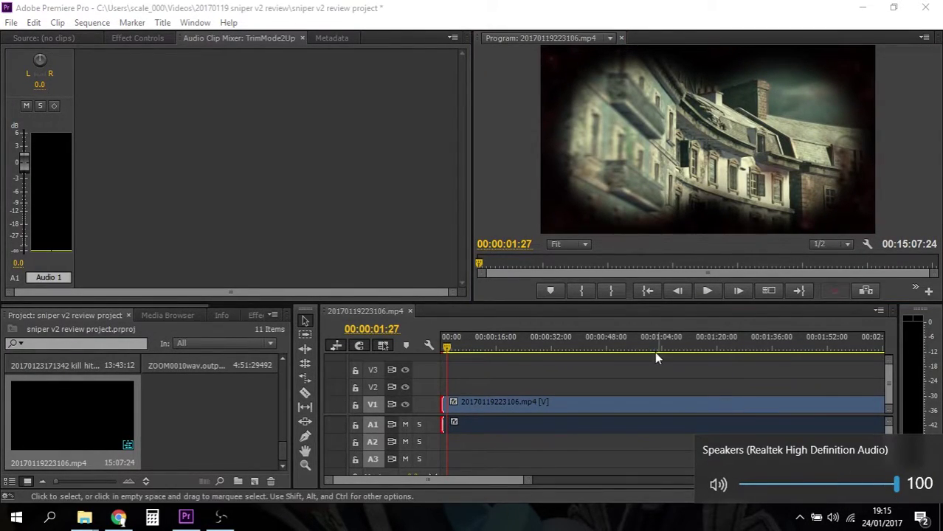
left_click(516, 267)
key("Home")
left_click(709, 292)
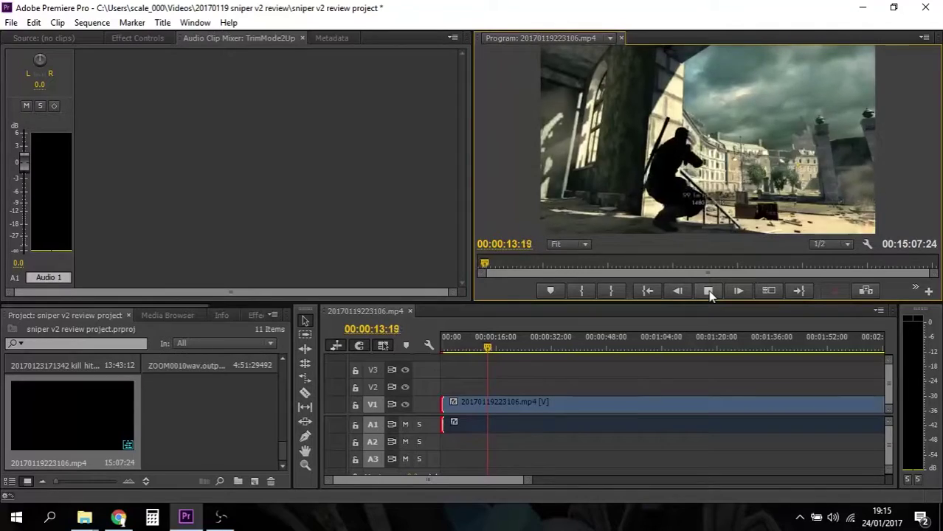
left_click(708, 290)
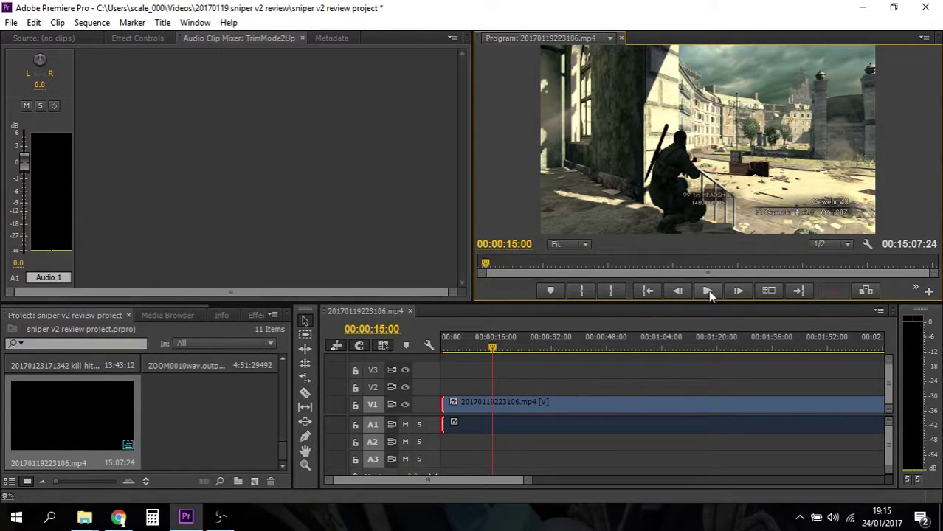
- Split the clip at 00:00:15:00 with the Razor tool and return to the Selection tool
key("c")
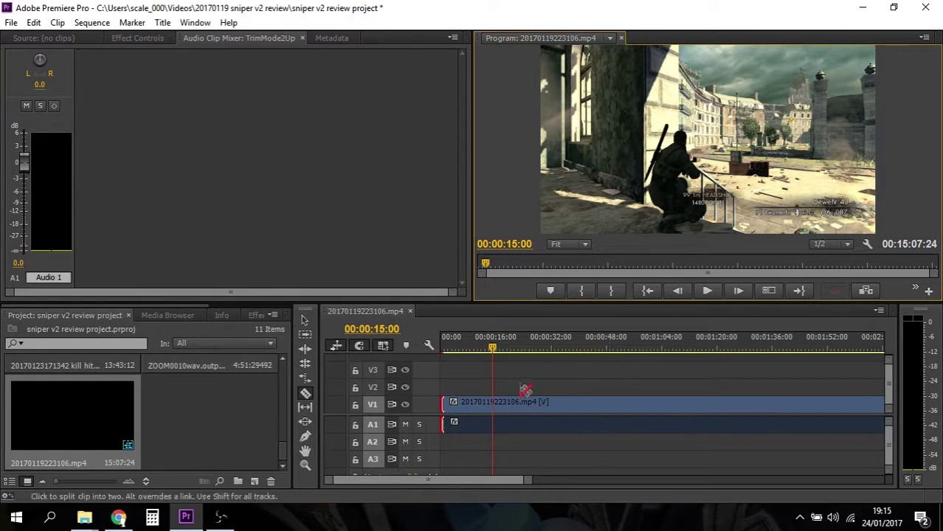
left_click(502, 404)
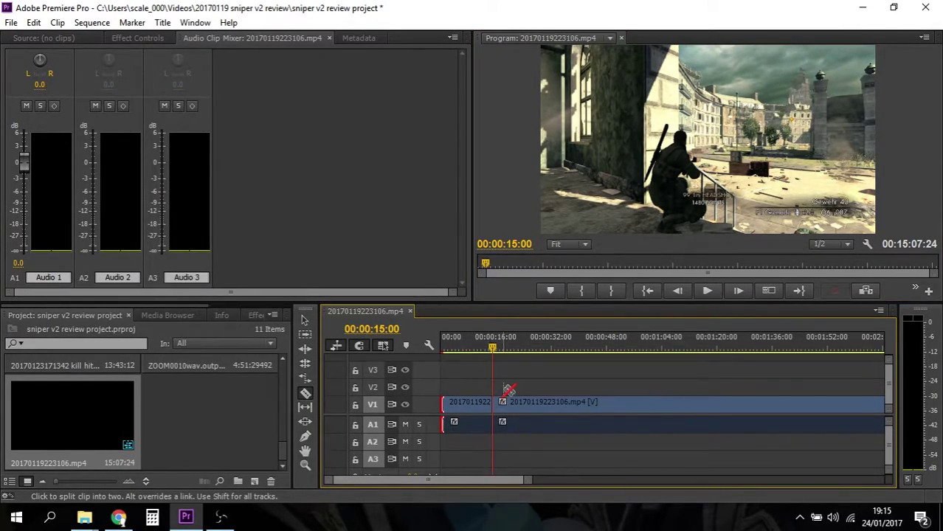
key("v")
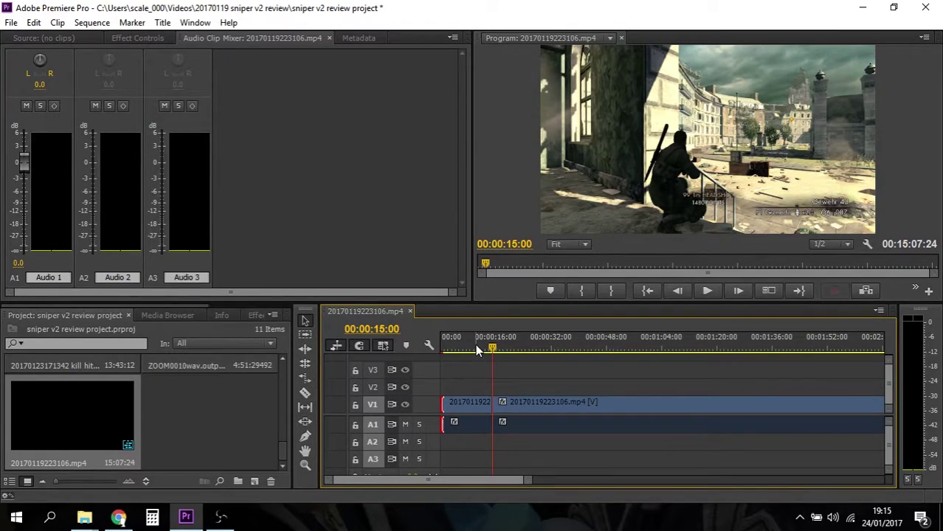
- Lower the Audio 1 volume of the clip section after the cut to -21.4 dB and play part of it
left_click(473, 347)
left_click_drag(471, 349, 466, 347)
left_click(476, 405)
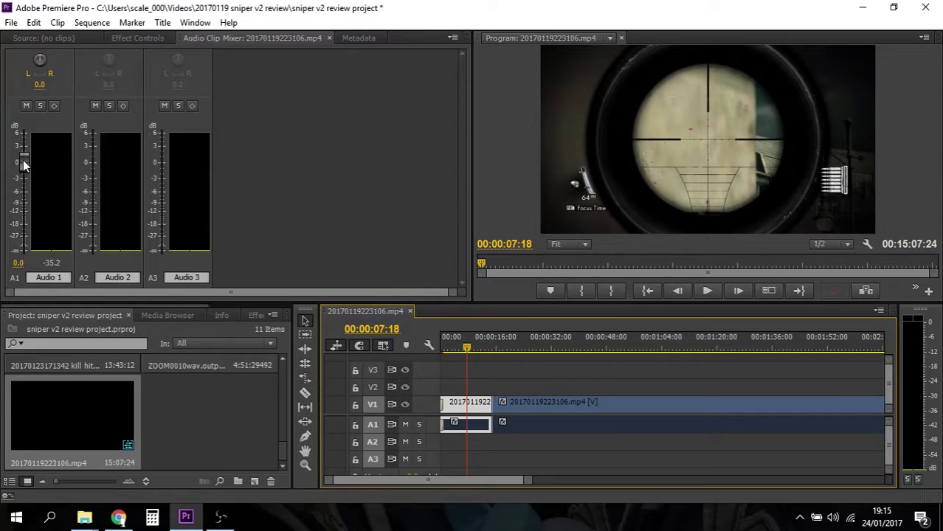
left_click(576, 411)
left_click(546, 347)
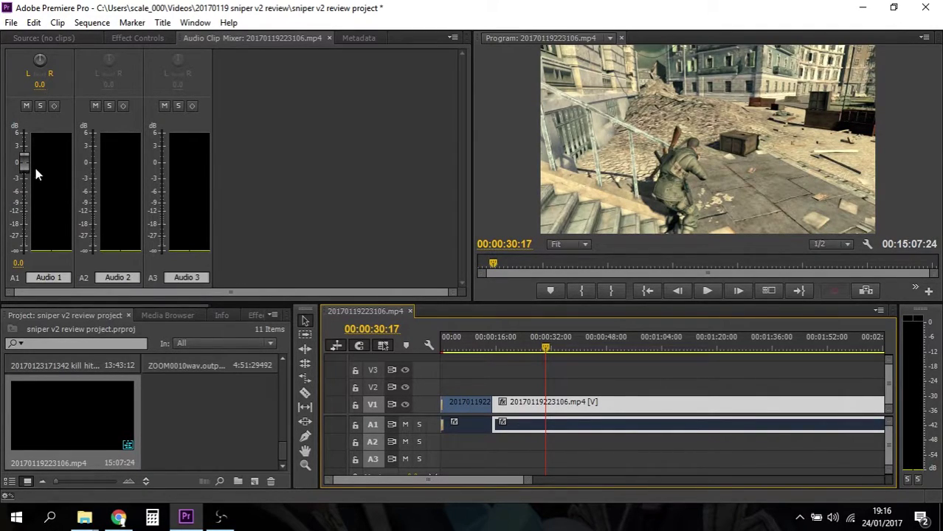
left_click_drag(24, 161, 28, 235)
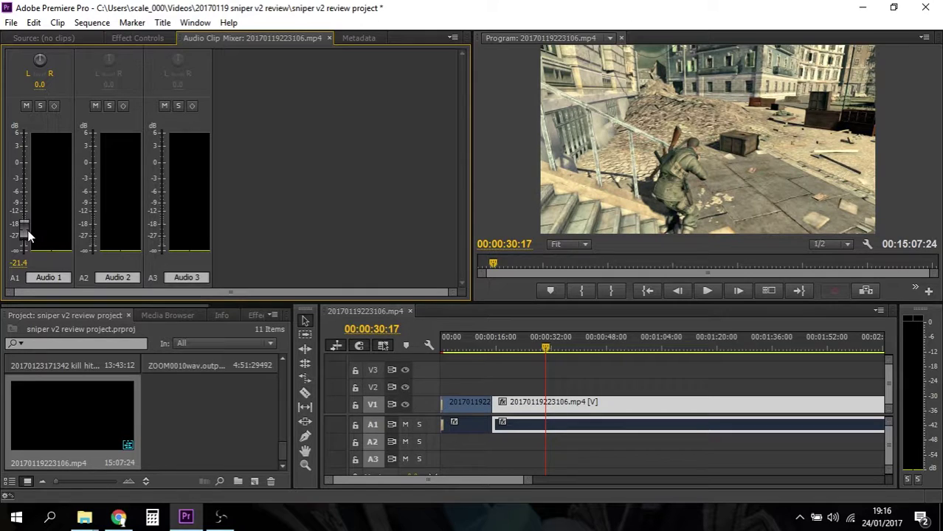
left_click(709, 291)
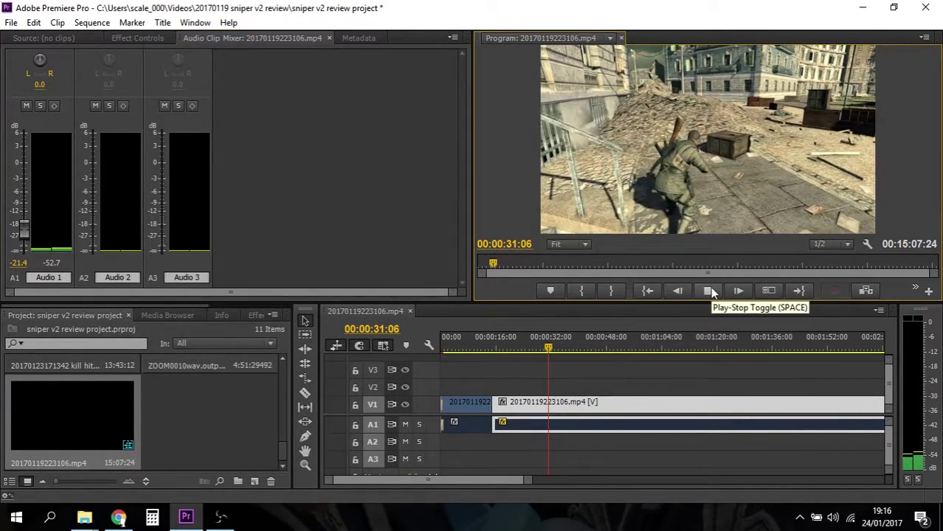
left_click(710, 291)
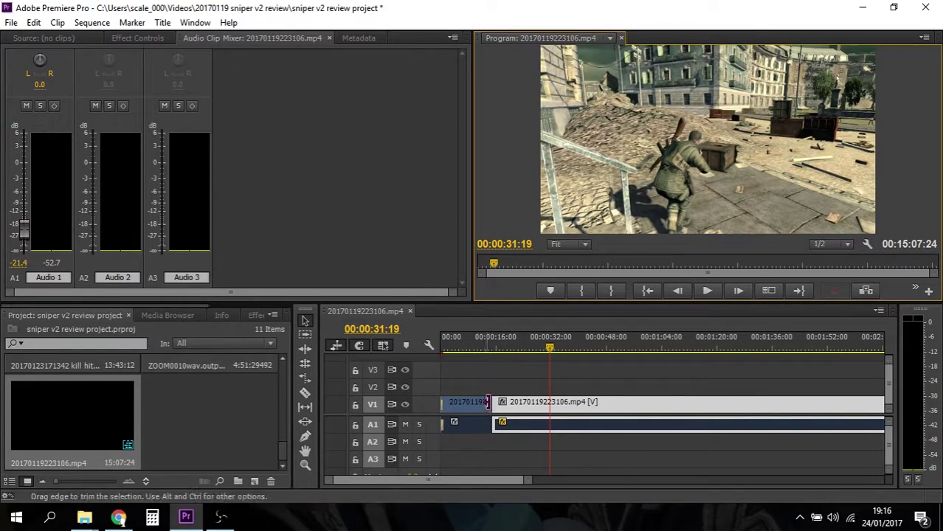
- Add a Constant Power crossfade to the A1 audio at the cut between the two sections and play across it
left_click(254, 316)
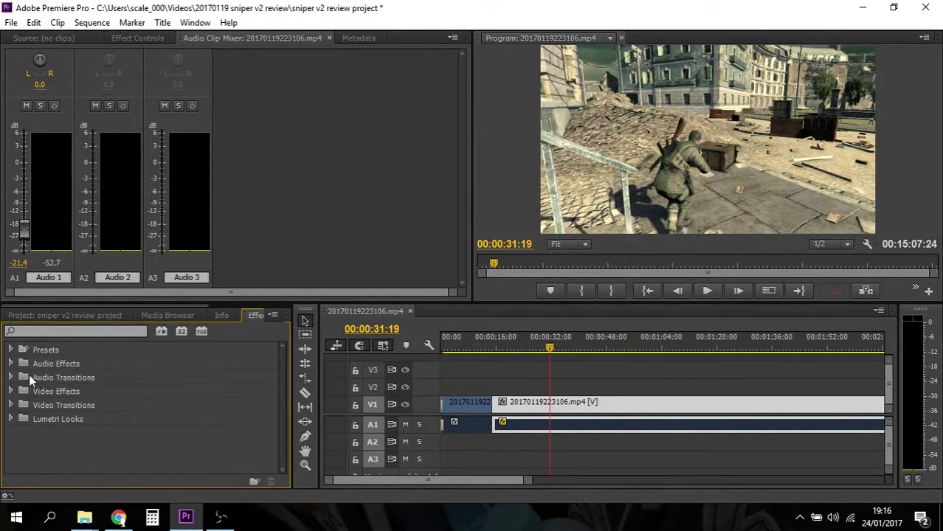
left_click(11, 378)
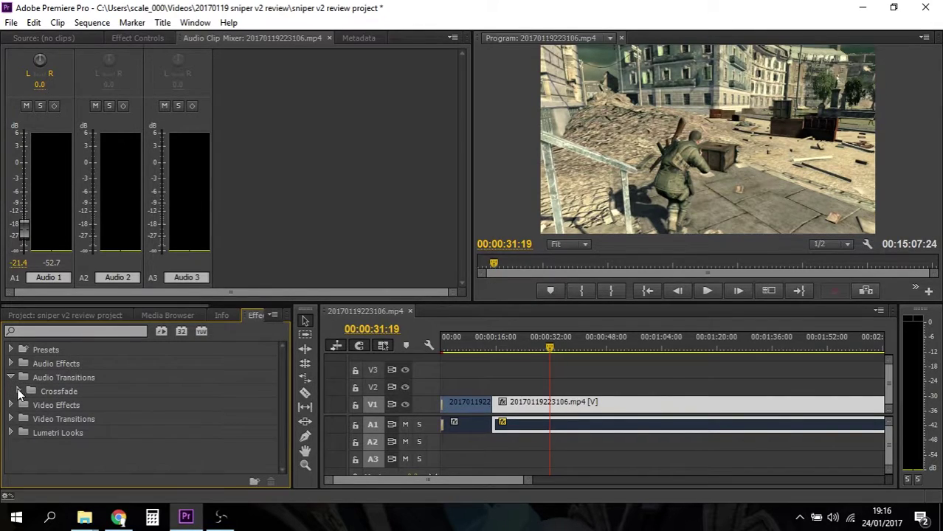
left_click(19, 391)
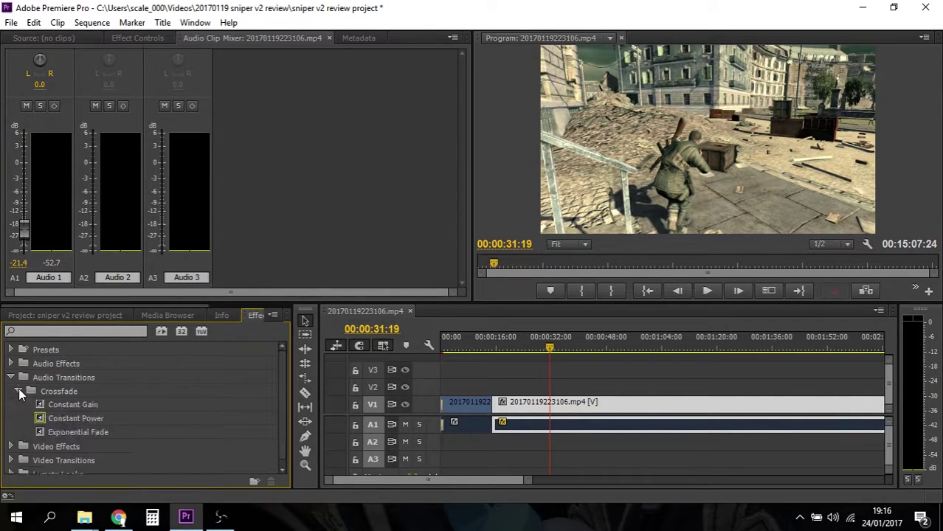
left_click(43, 418)
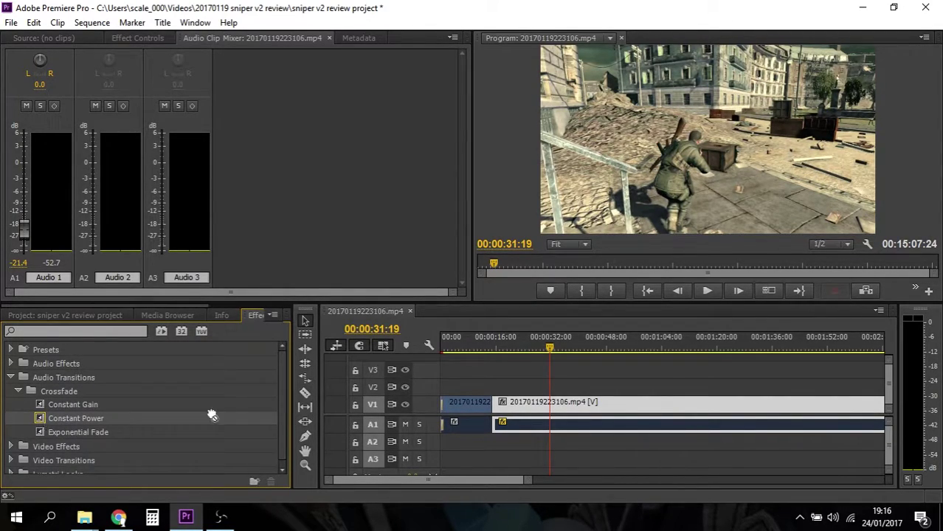
left_click_drag(212, 416, 492, 428)
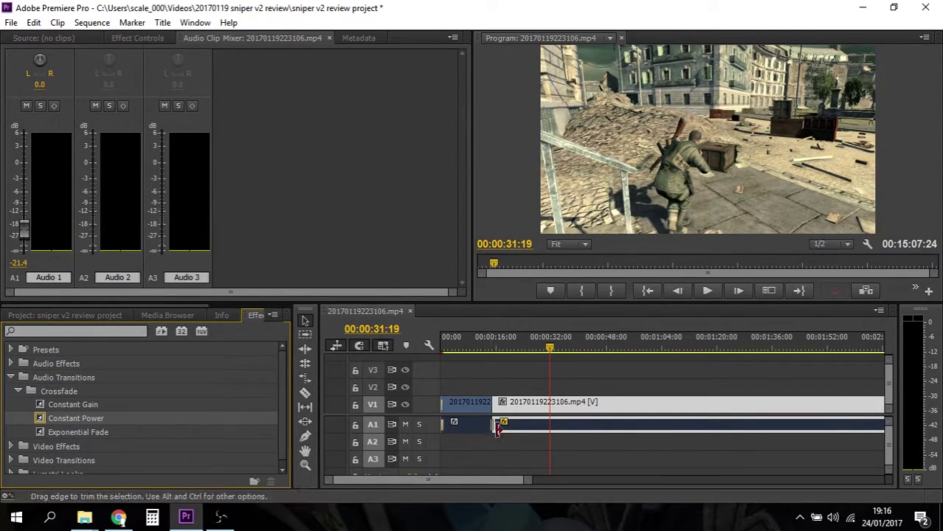
left_click(484, 346)
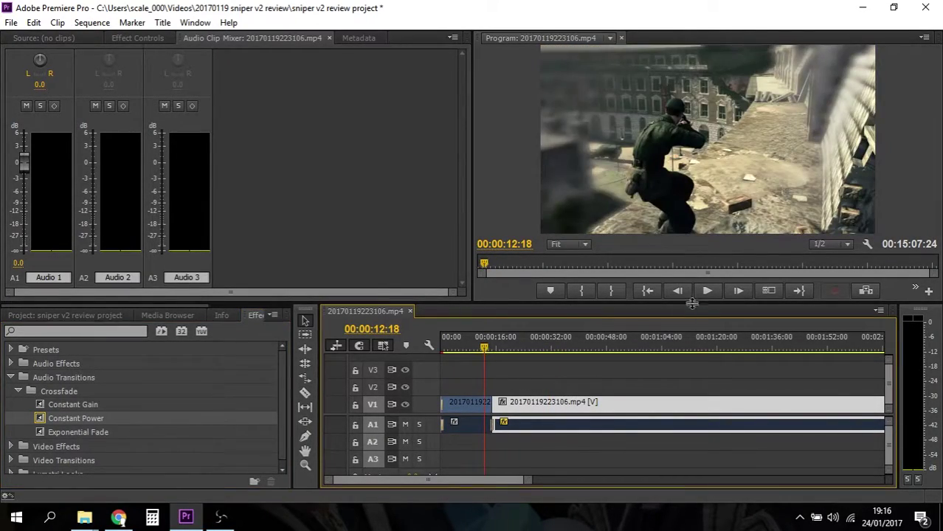
left_click(707, 292)
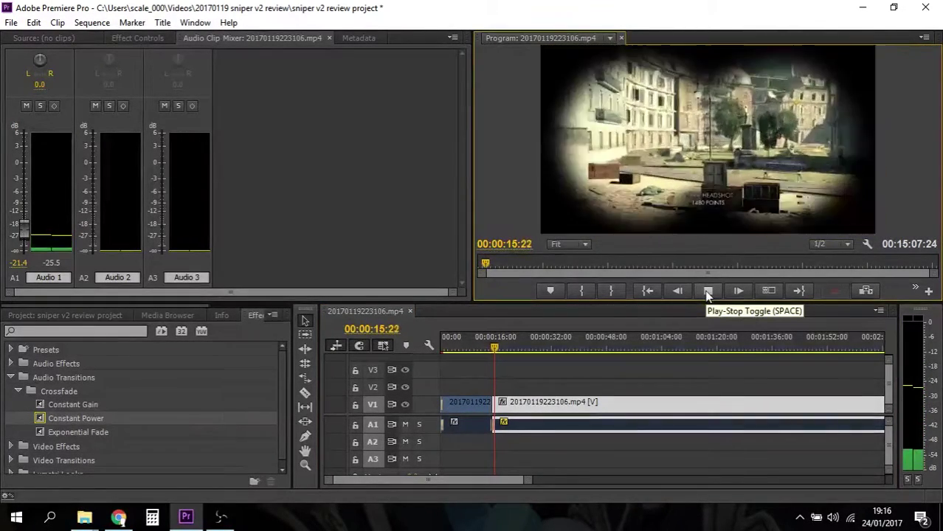
left_click(707, 292)
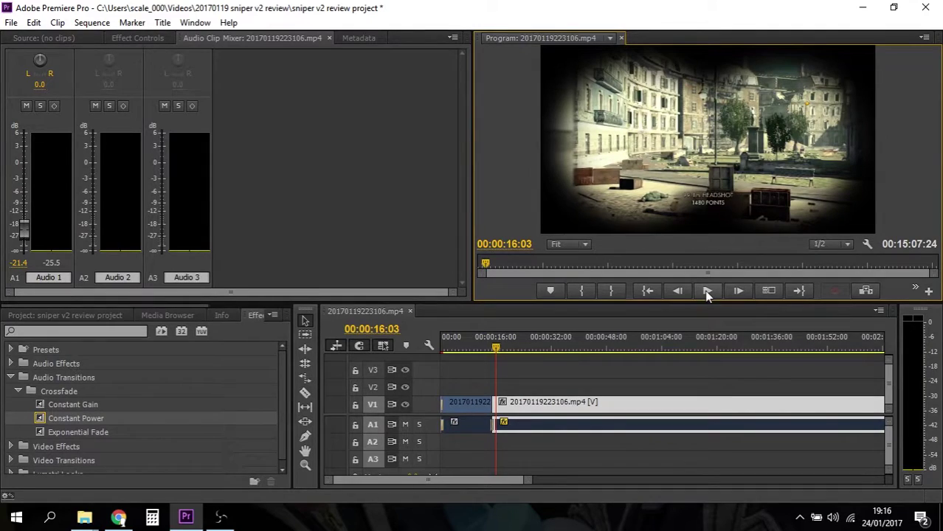
- Place ZOOM0010wav.output.wav on audio track A2 starting at 00:00:16:03 and play from just before its start
left_click(105, 314)
left_click_drag(281, 453, 282, 437)
left_click_drag(200, 421, 503, 443)
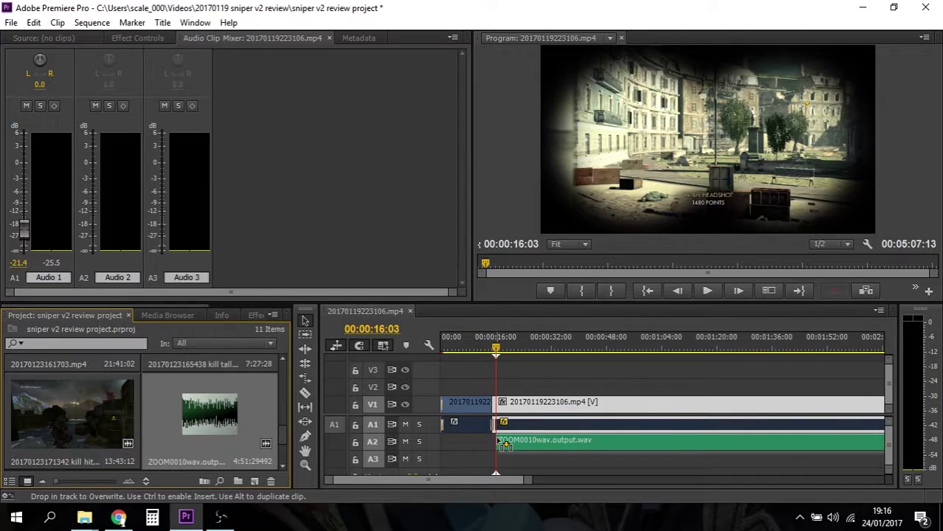
left_click_drag(503, 443, 502, 443)
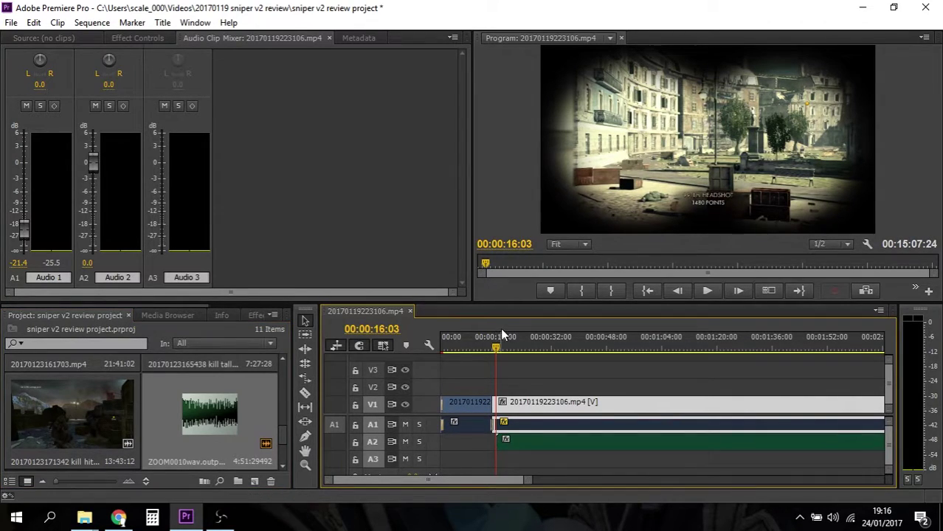
left_click_drag(496, 349, 492, 345)
left_click(707, 291)
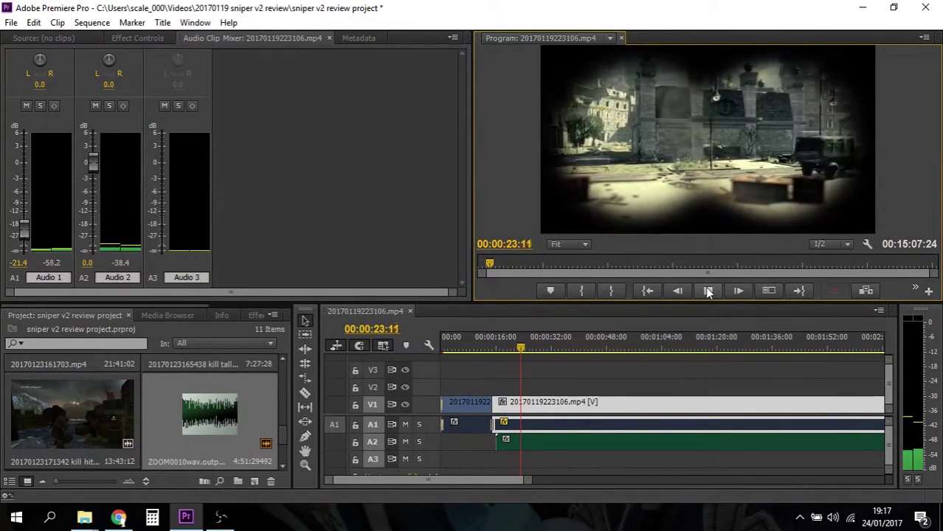
- Stop playback and split the voice-over clip on audio track A2 at 00:00:21:29
left_click(707, 290)
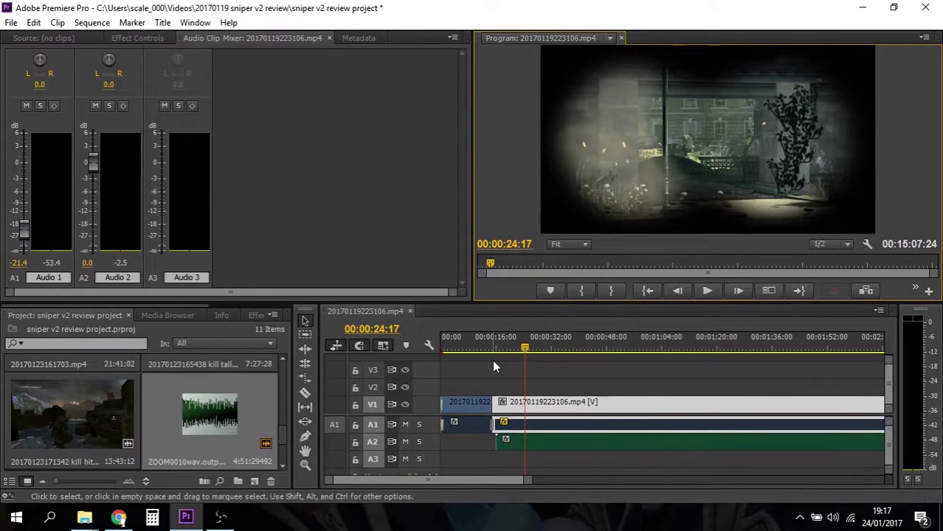
left_click(306, 465)
left_click(532, 453)
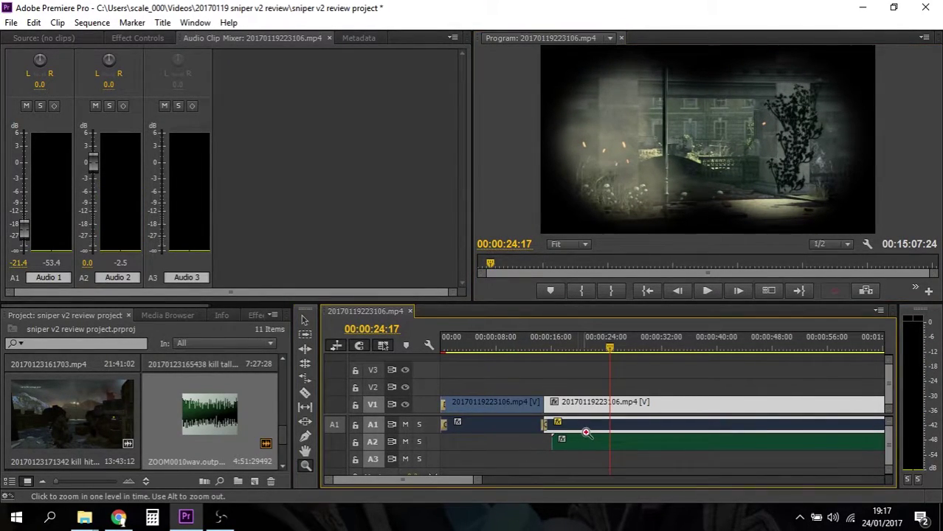
key("v")
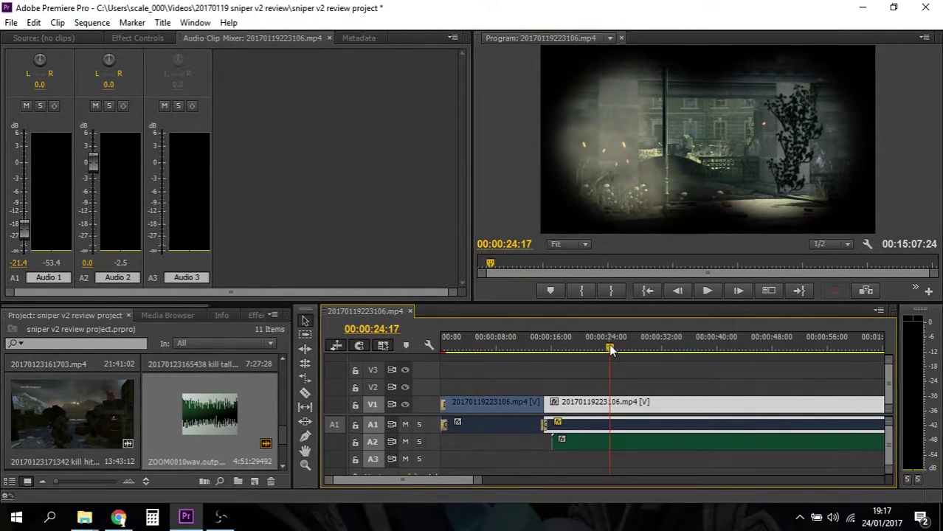
left_click_drag(608, 344, 602, 348)
mouse_move(600, 350)
left_mouse_down()
mouse_move(610, 350)
mouse_move(593, 350)
left_mouse_up()
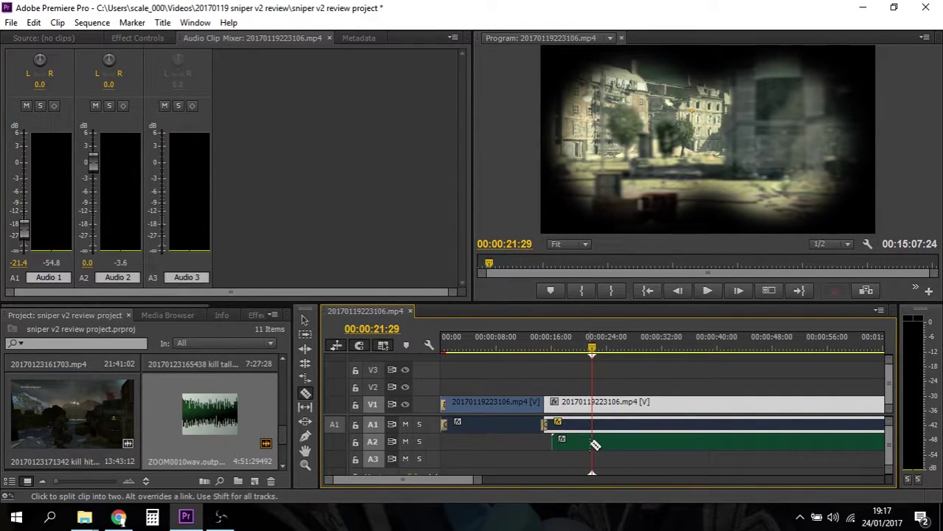
key("v")
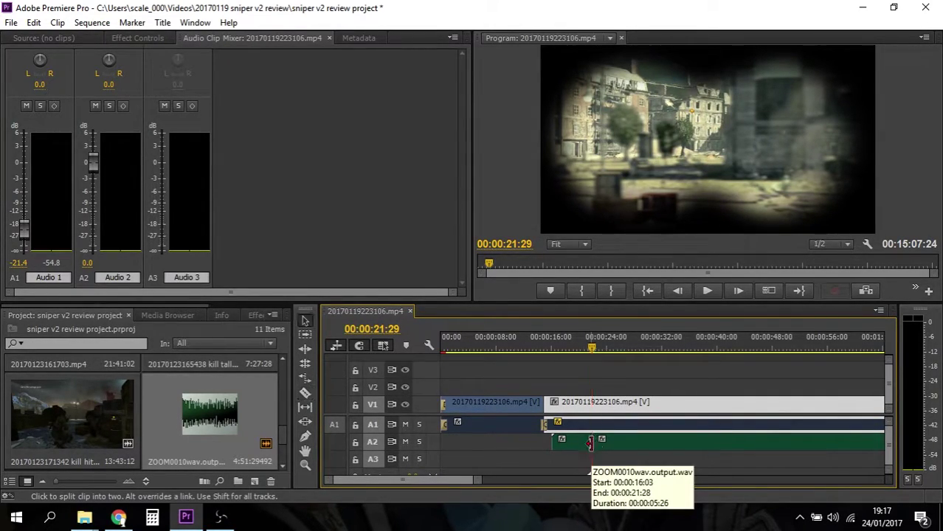
- Replace the voice-over's opening section before the cut by deleting it and moving the remainder back to just after 00:00:15:00, and play the result
left_click(575, 443)
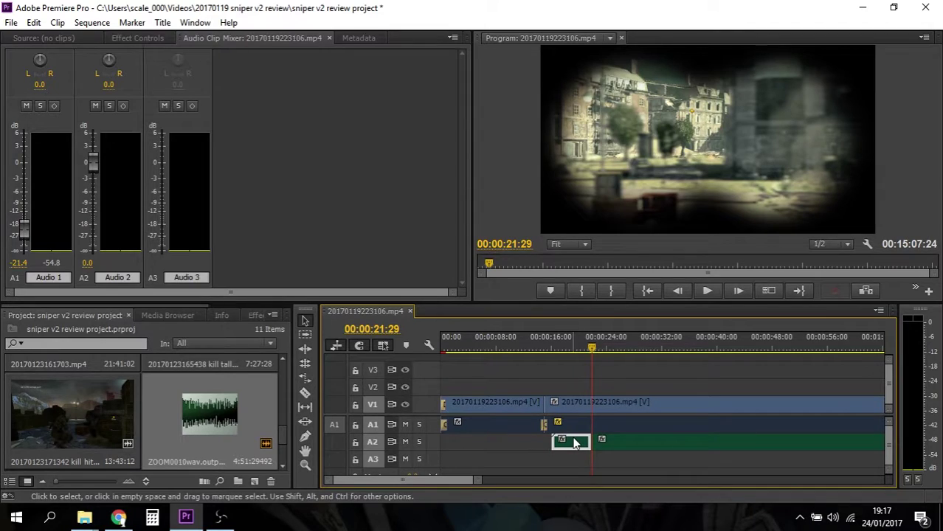
key("Delete")
left_click_drag(622, 441, 579, 447)
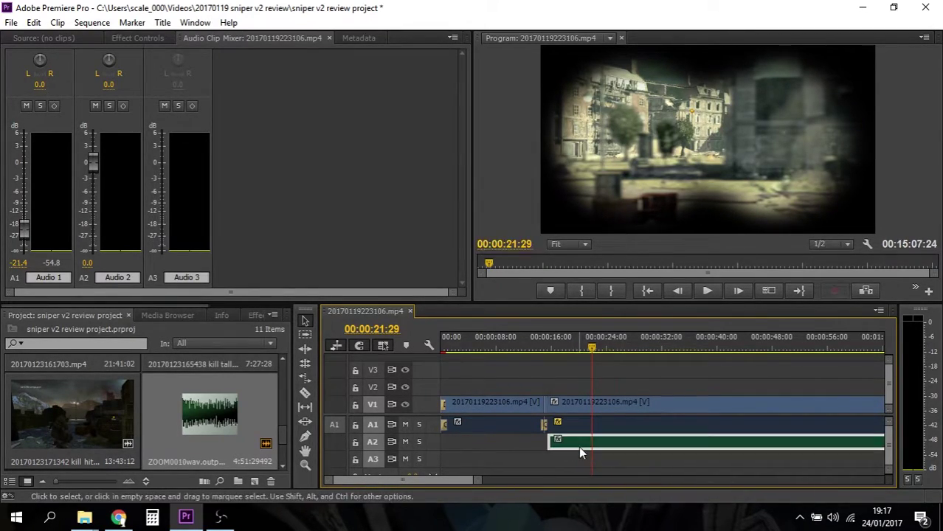
left_click(529, 342)
left_click(708, 291)
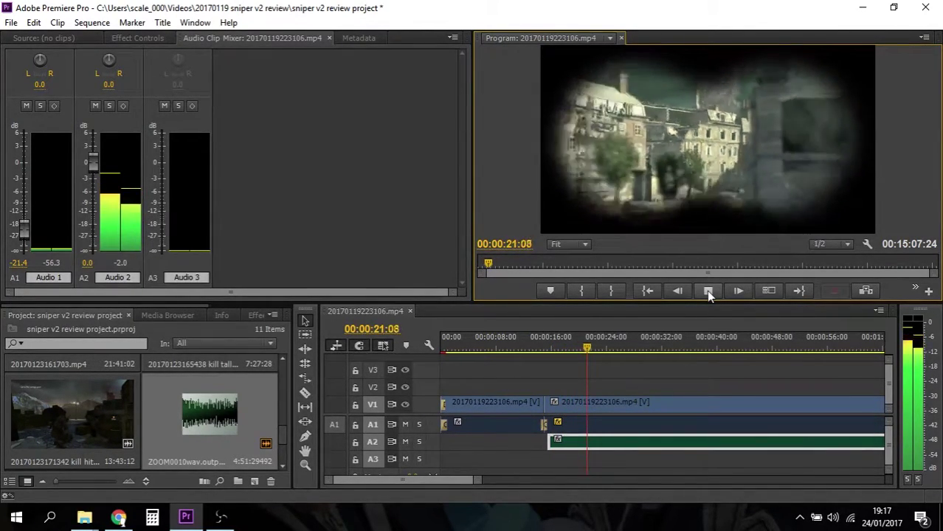
left_click(707, 290)
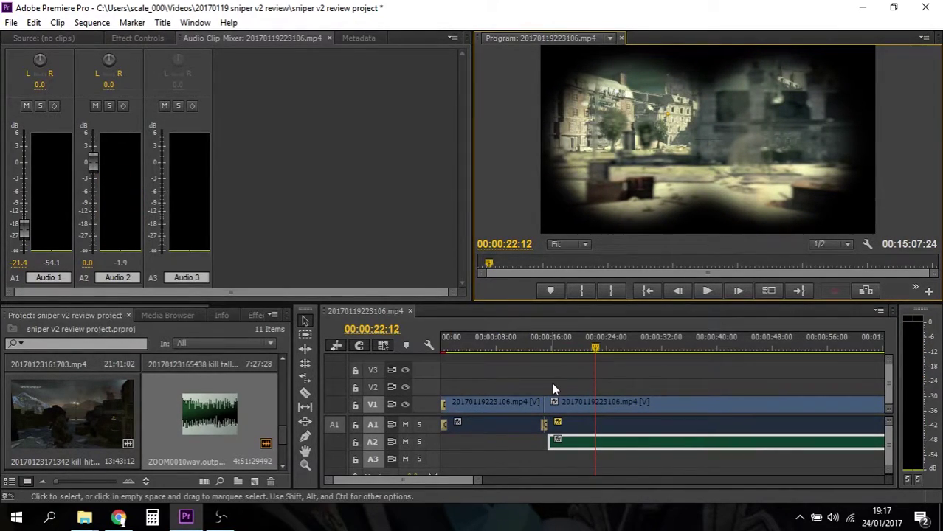
- Play the end of the voice-over on A2 around 00:04:56:00 to find where the speech finishes
left_click_drag(438, 479, 519, 482)
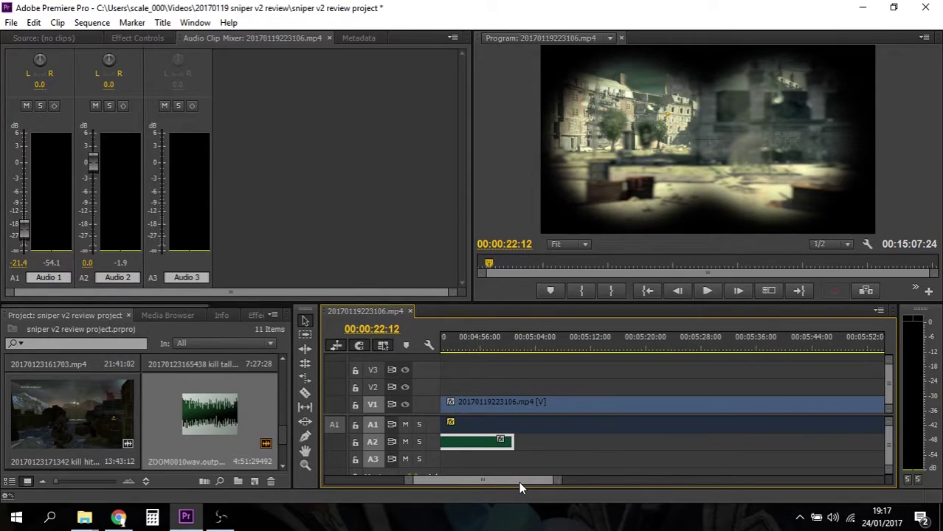
left_click(480, 343)
left_click(707, 292)
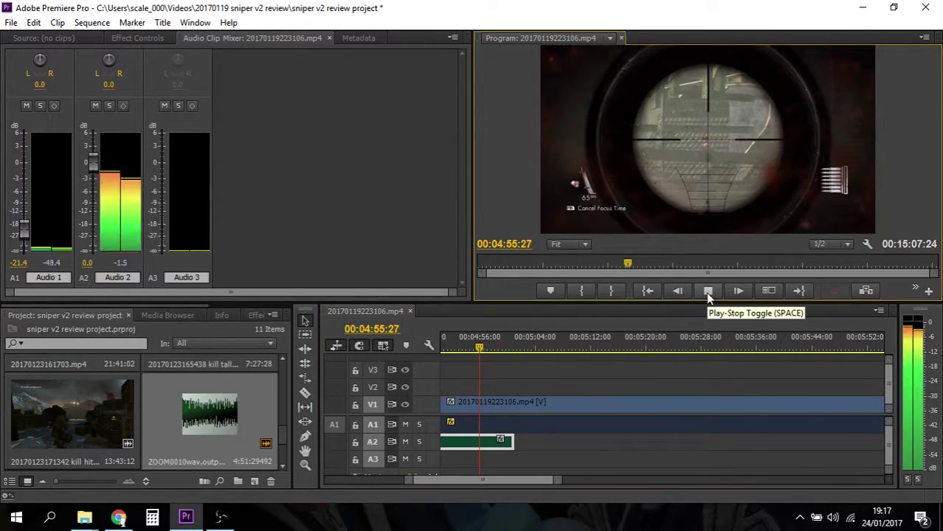
left_click(708, 292)
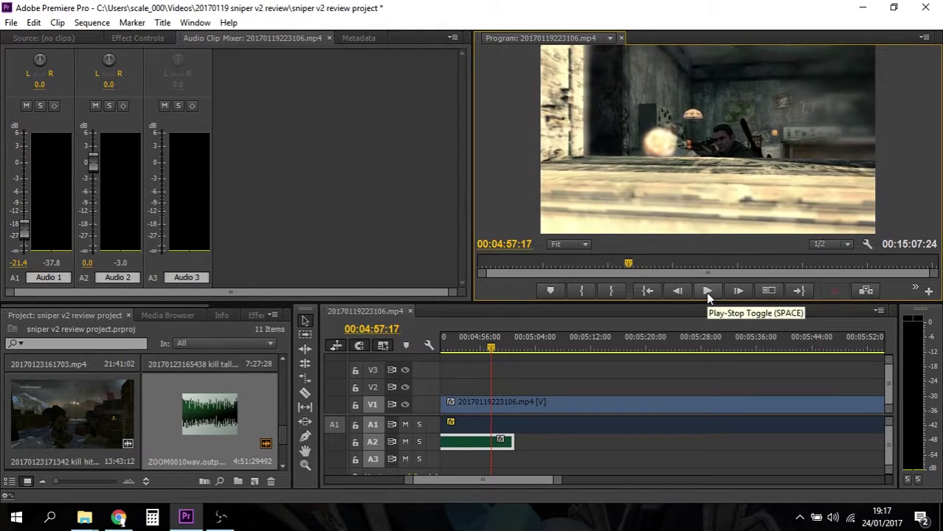
left_click_drag(490, 479, 483, 480)
left_click(521, 345)
left_click(707, 291)
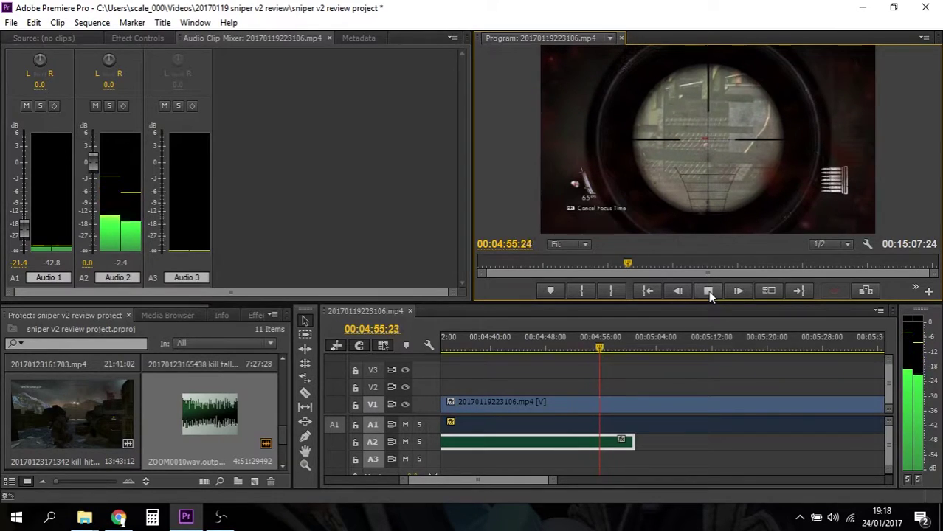
left_click(708, 291)
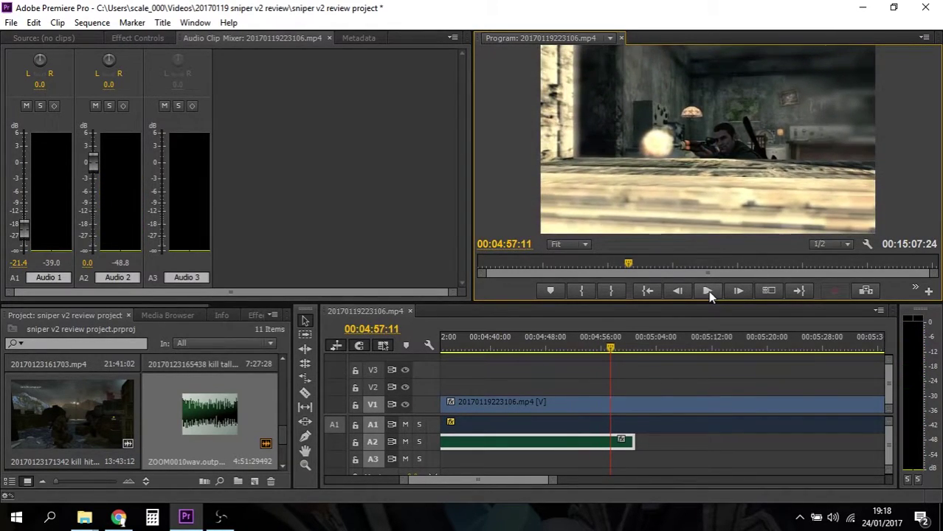
- Split the A2 voice-over at 00:04:57:13 and delete the leftover section after the cut
key("Right")
key("Right")
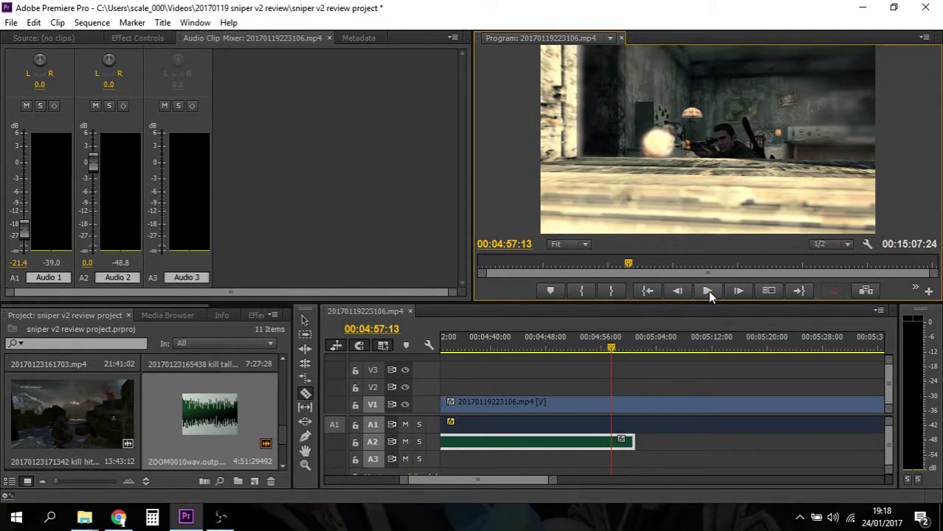
left_click(618, 441)
key("v")
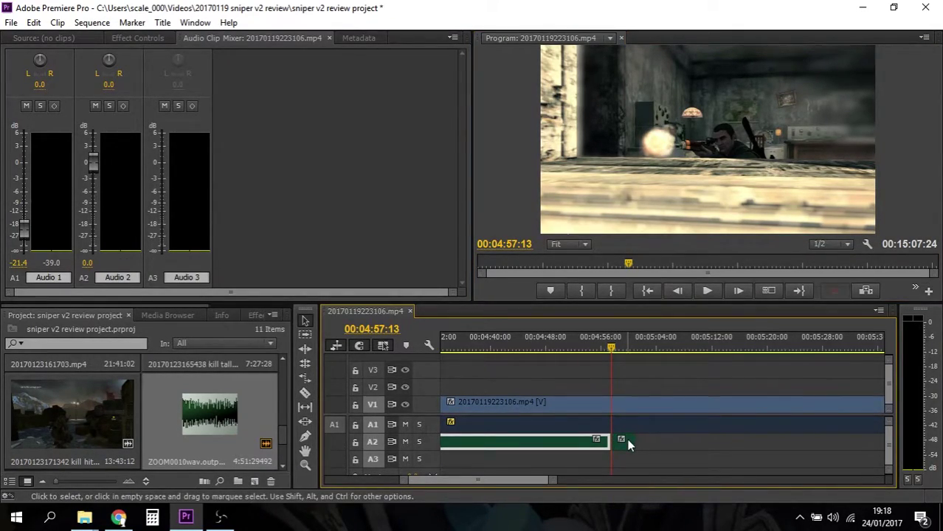
left_click(627, 442)
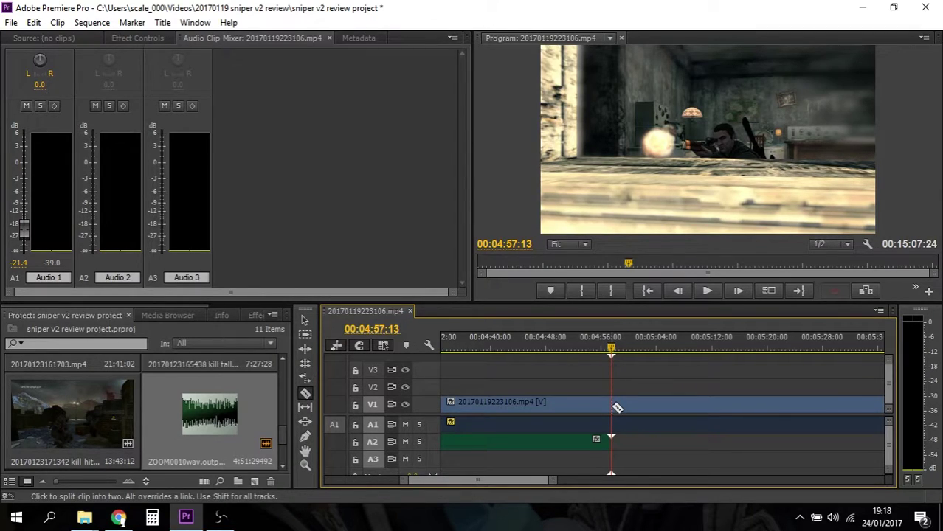
- Split the gameplay clip at 00:04:57:13 and raise the Audio 1 volume of the section after the cut to 0.1 dB
left_click(617, 408)
key("v")
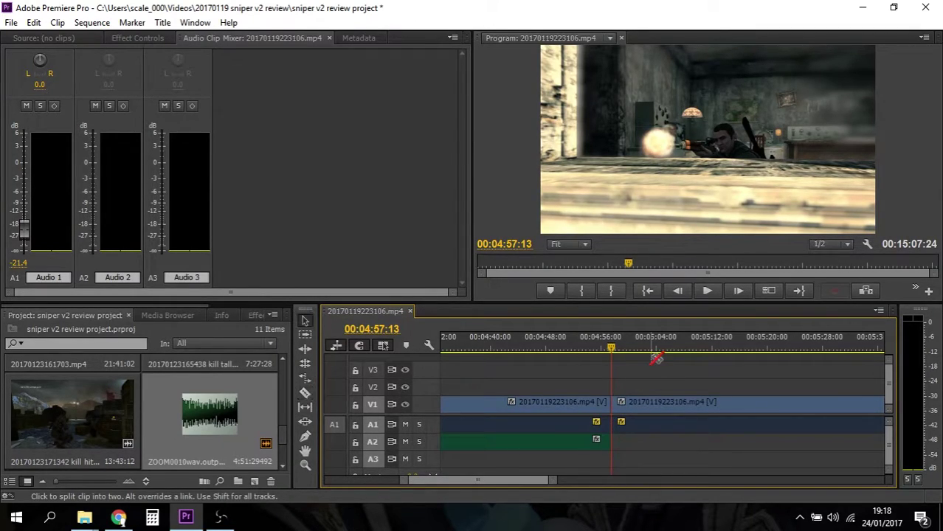
left_click(684, 410)
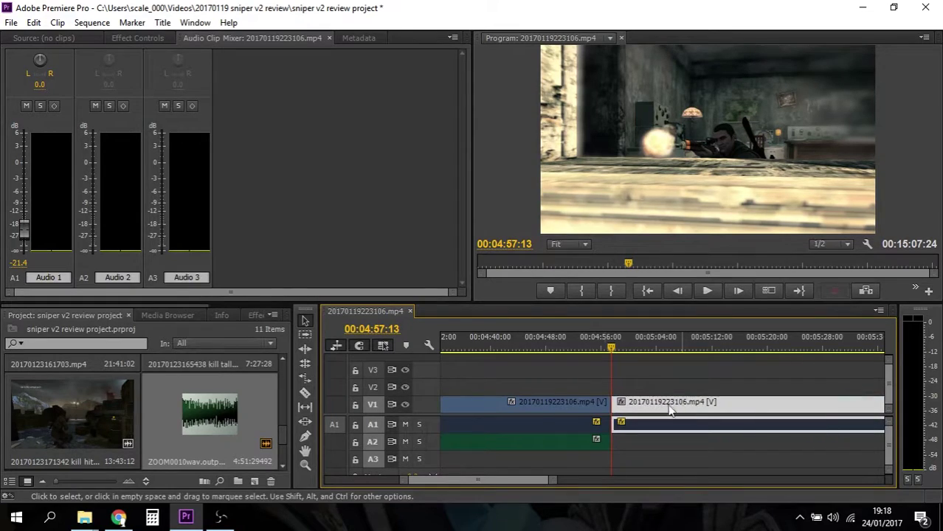
left_click(537, 401)
left_click(650, 404)
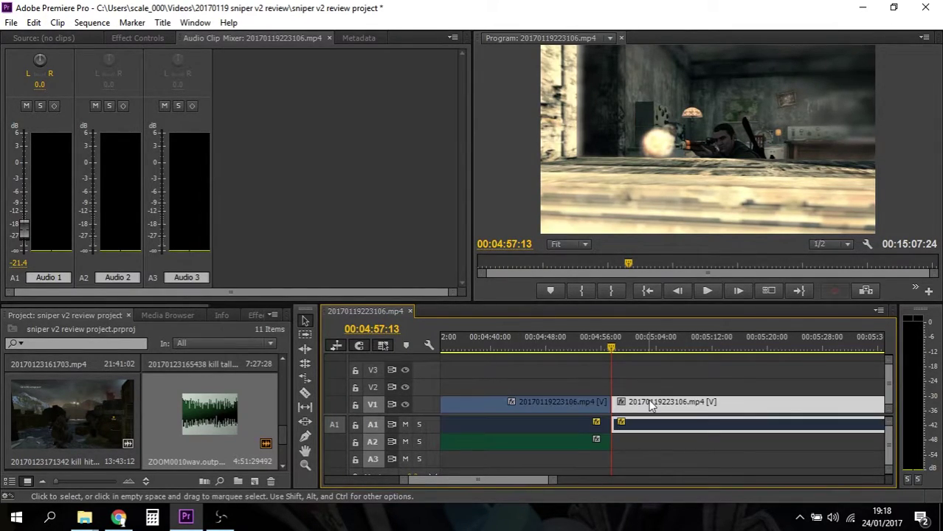
left_click(24, 232)
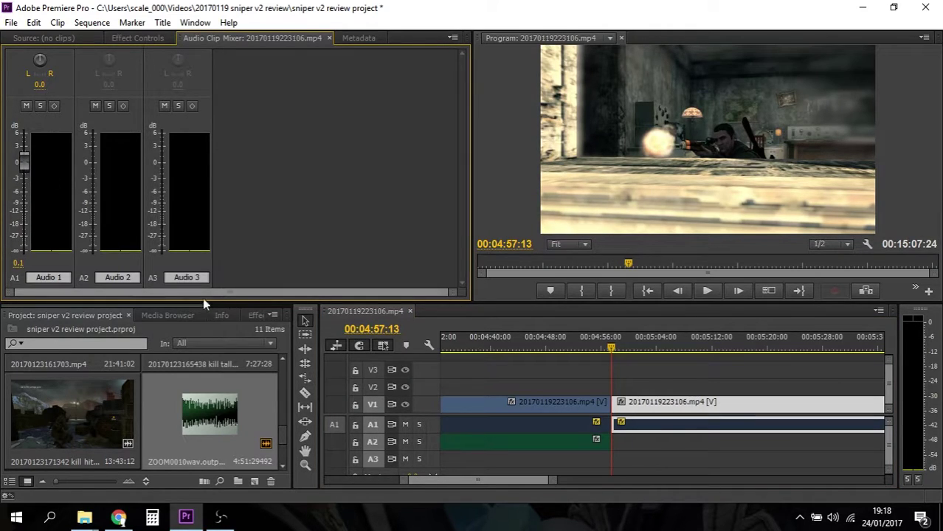
- Add a Constant Power crossfade to the A1 audio at the 00:04:57:13 cut and play across it
left_click(251, 316)
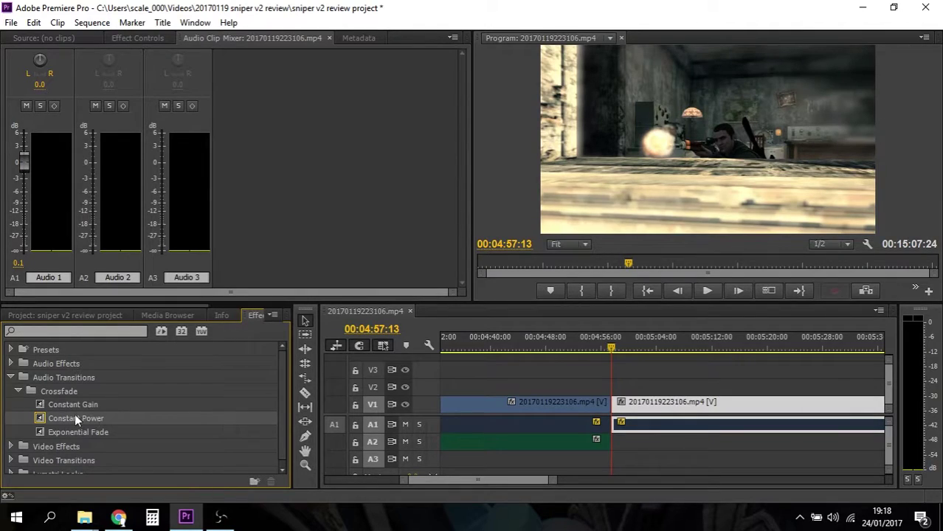
left_click_drag(42, 420, 613, 424)
left_click(584, 346)
left_click(707, 292)
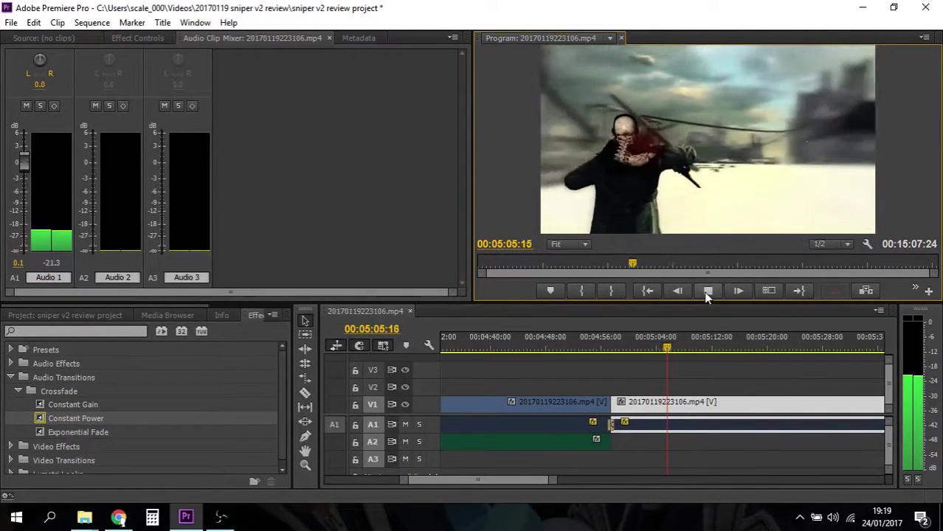
left_click(706, 292)
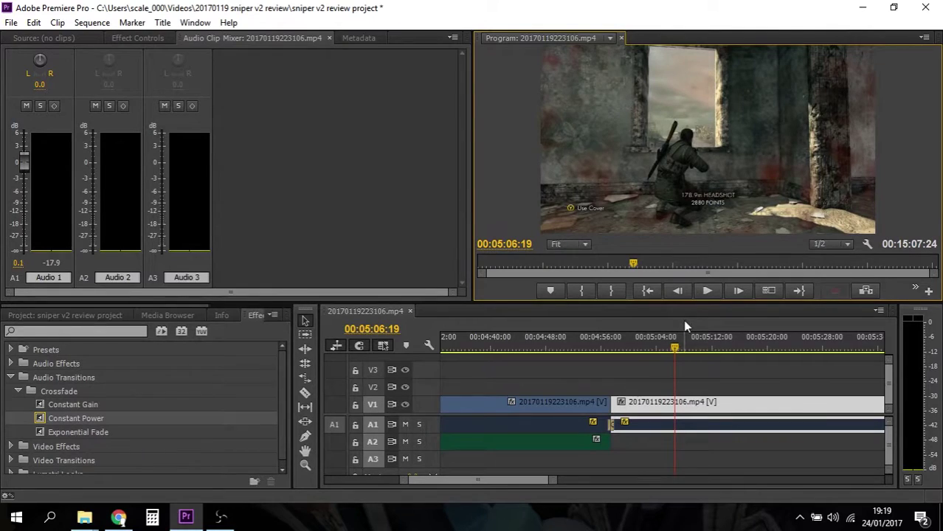
- Split the gameplay clip at 00:05:06:11 and delete everything after the cut
left_click_drag(677, 350, 674, 351)
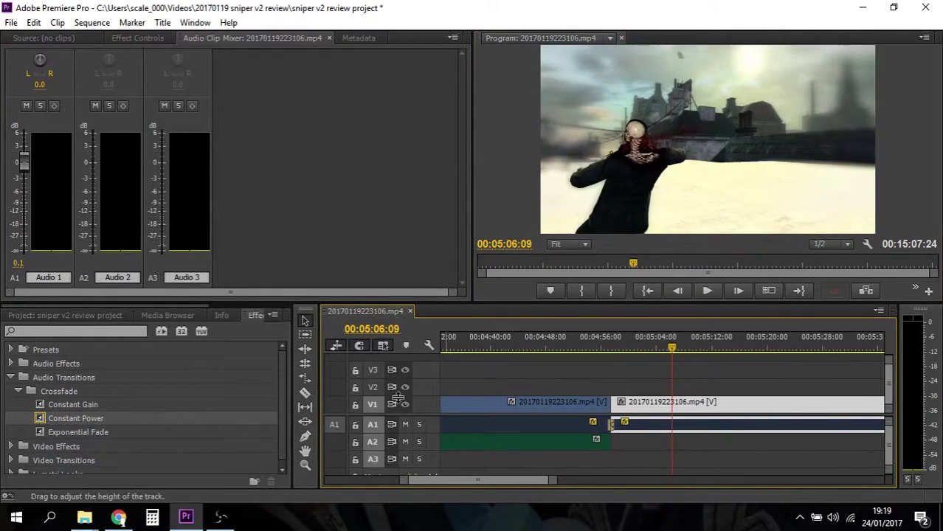
left_click(305, 466)
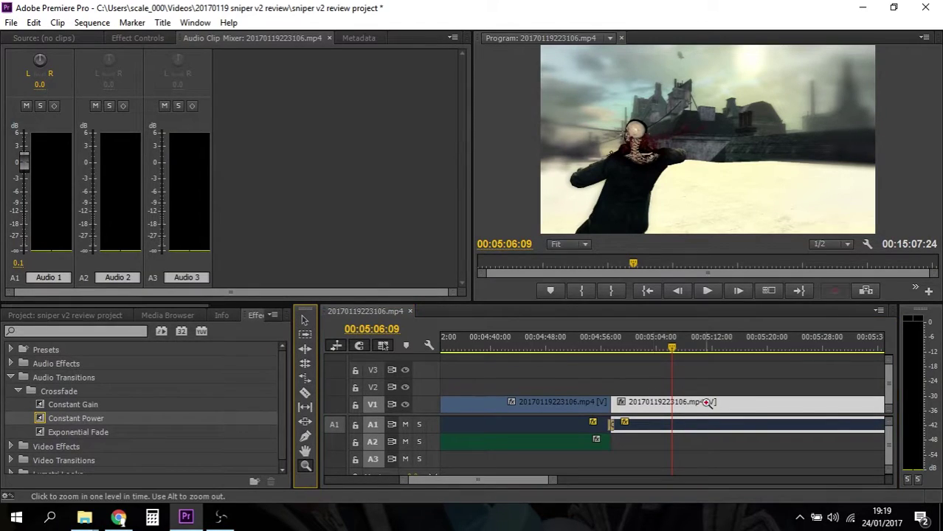
left_click(685, 407)
left_click(685, 407)
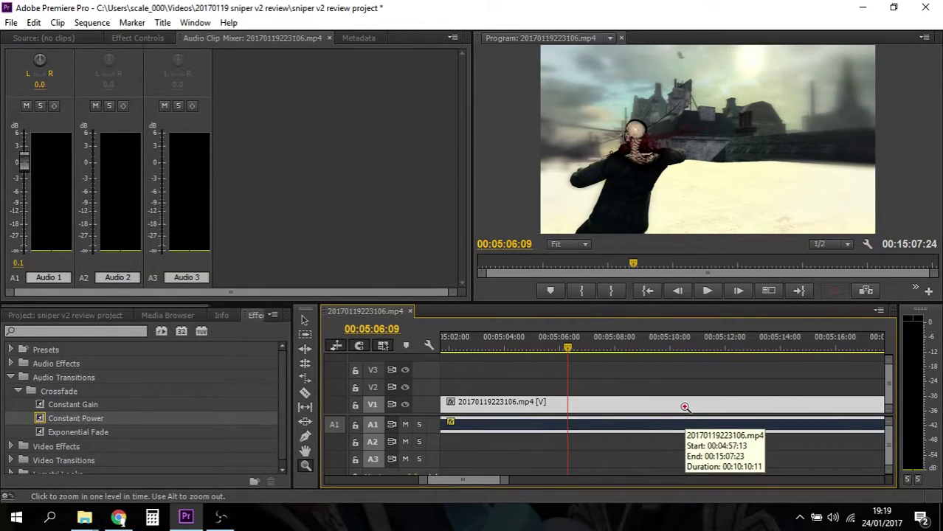
key("v")
mouse_move(568, 347)
left_mouse_down()
mouse_move(553, 347)
mouse_move(574, 347)
left_mouse_up()
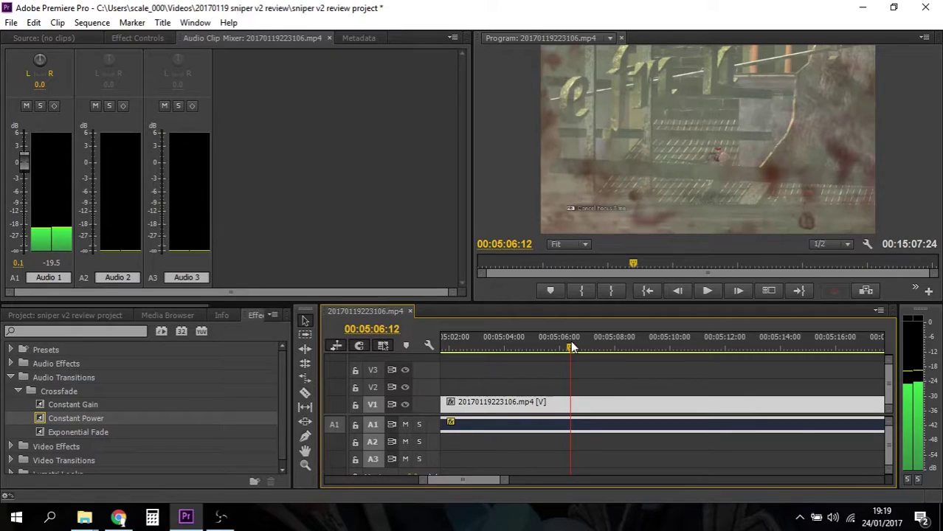
left_click_drag(573, 347, 571, 348)
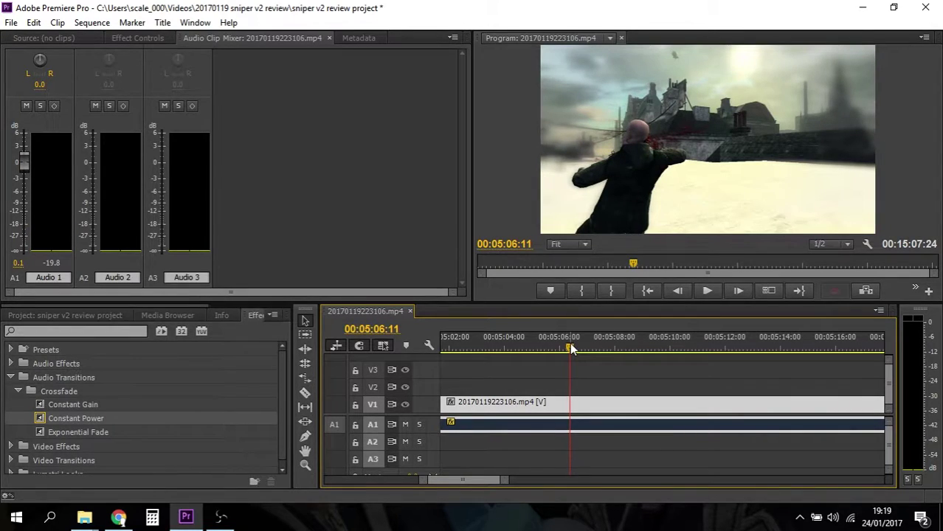
left_click(572, 405)
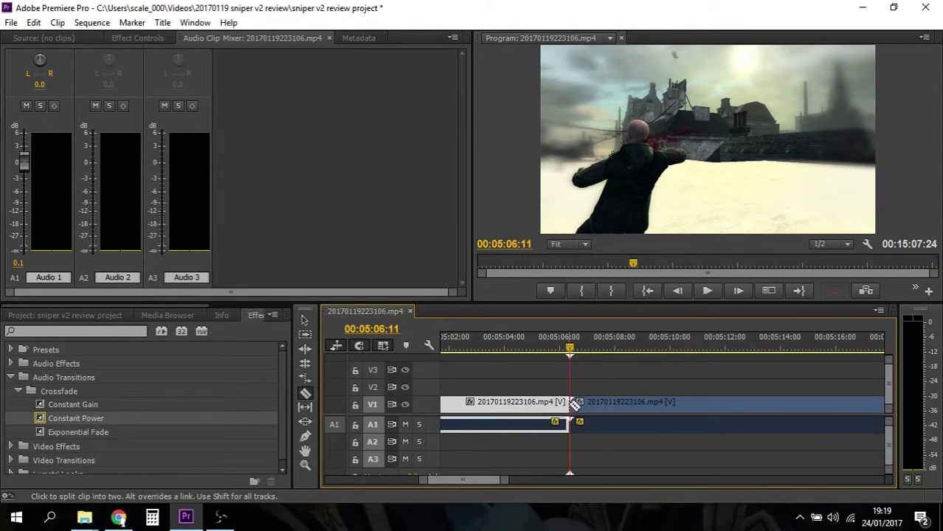
key("v")
left_click(594, 400)
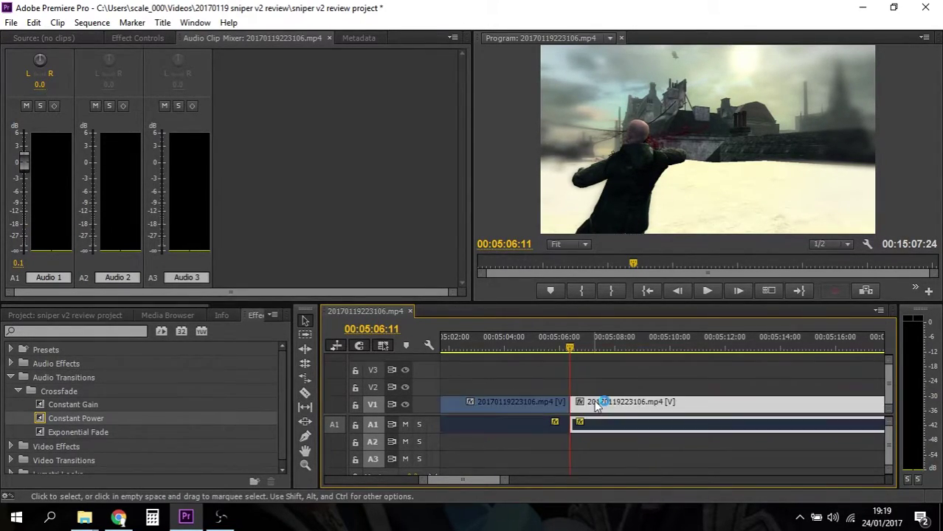
key("Delete")
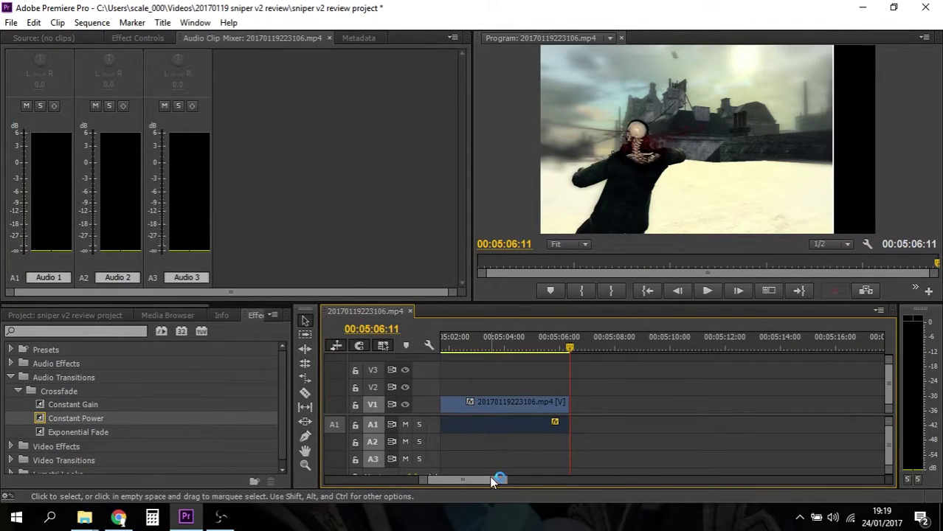
- Place the Title 01 Copy 01 title on V1 directly after the gameplay clip's end at 00:05:06:11 and step back across the join
left_click_drag(489, 477, 488, 478)
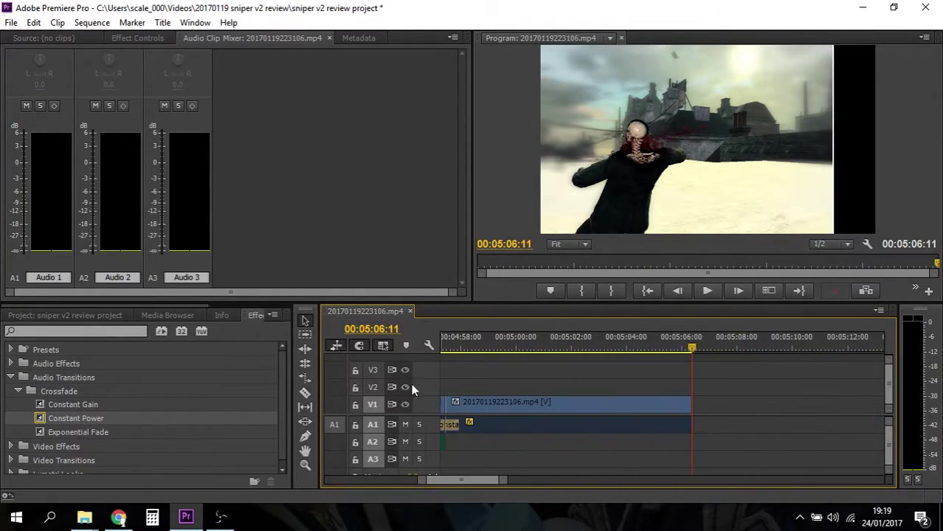
left_click(114, 316)
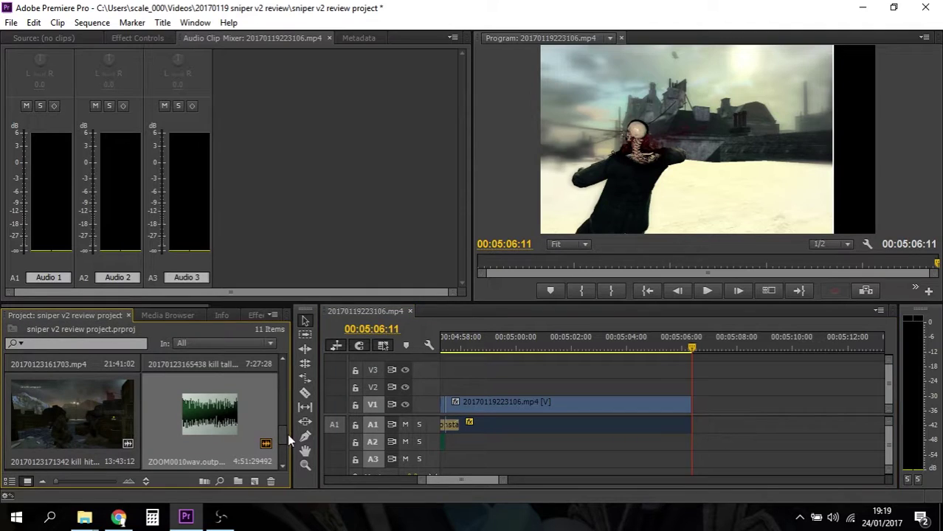
left_click_drag(283, 434, 279, 370)
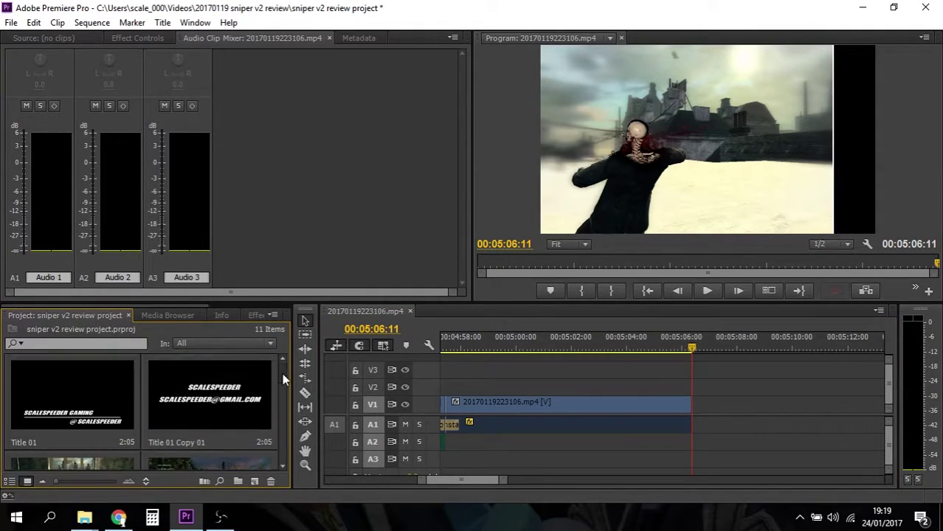
left_click_drag(226, 395, 703, 419)
key("Left")
key("Left")
key("Left")
key("Left")
key("Left")
key("Left")
key("Left")
key("Left")
key("Left")
key("Left")
key("Left")
key("Left")
key("Left")
key("Left")
key("Left")
key("Left")
key("Left")
key("Left")
key("Left")
key("Left")
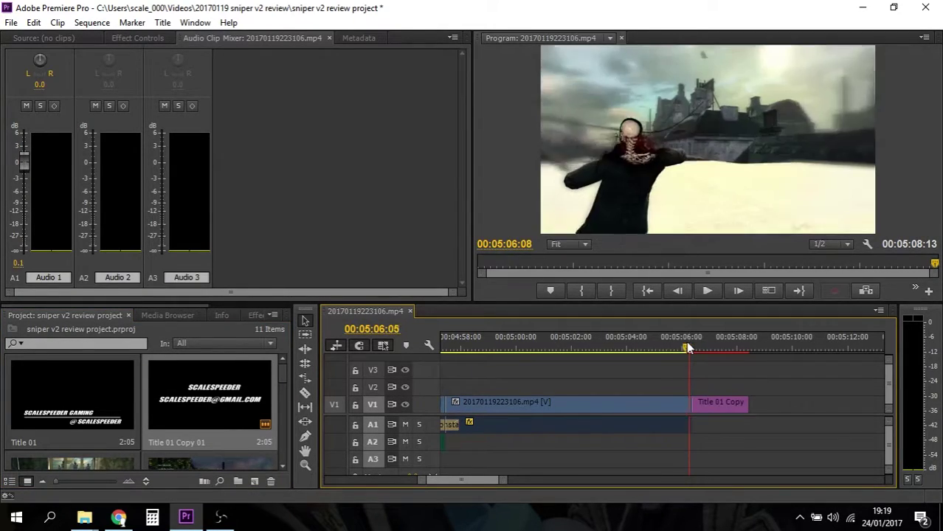
- Add the default dip transition between the gameplay and the closing title, and another at the title's end
double_click(694, 402)
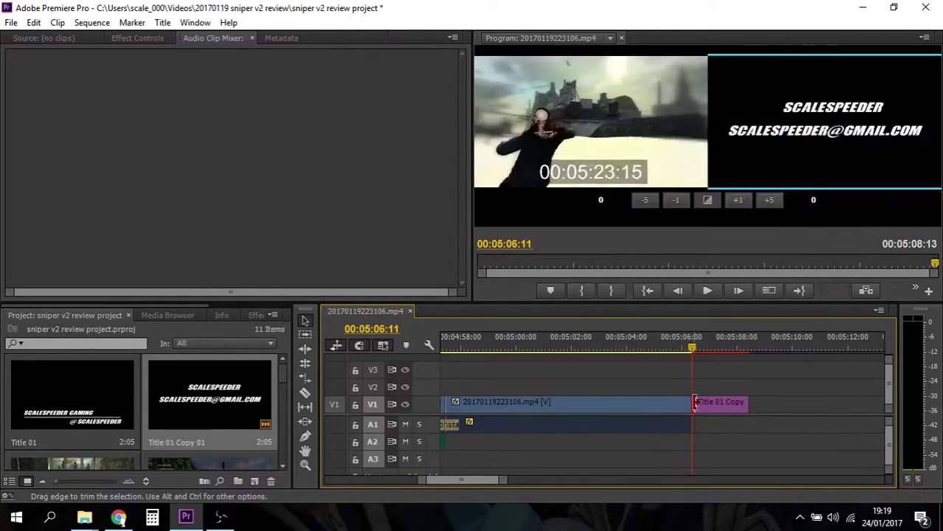
left_click(712, 201)
left_click(748, 402)
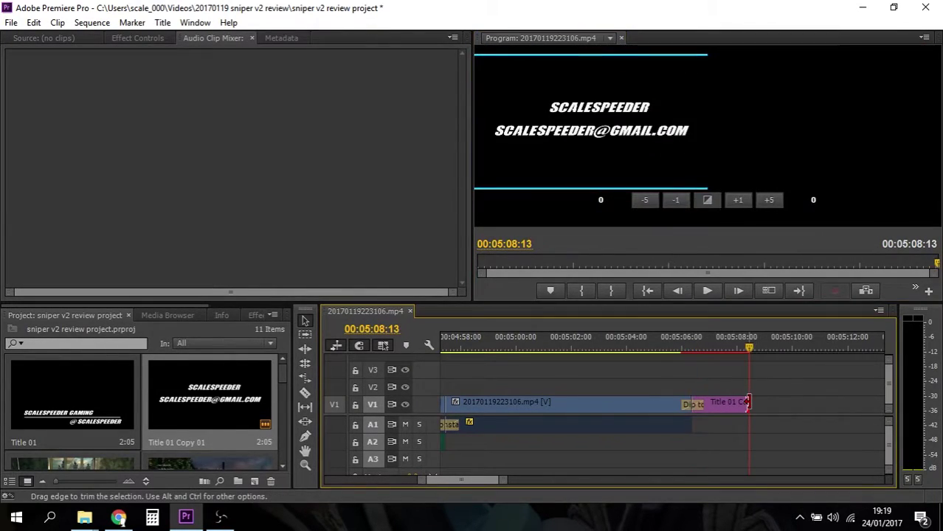
left_click(707, 199)
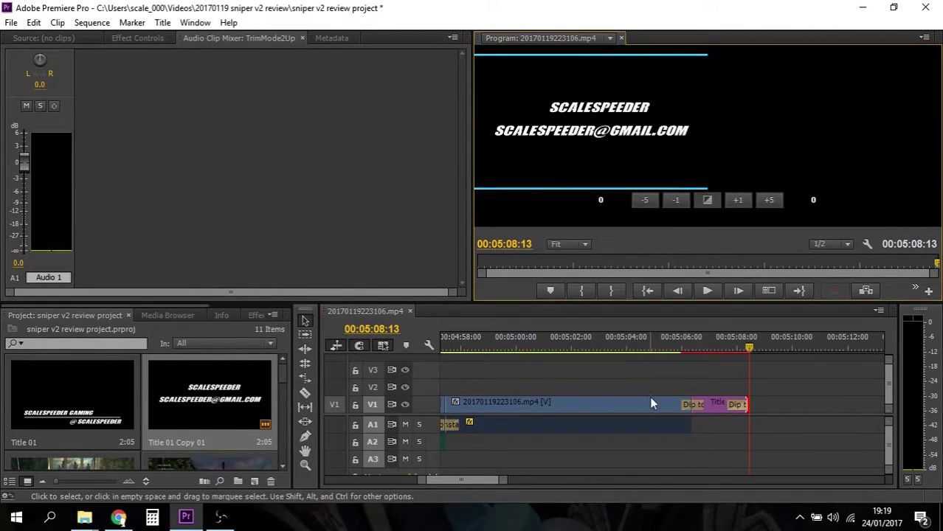
- Play the end of the sequence through the closing title and save the project
left_click_drag(467, 482, 464, 482)
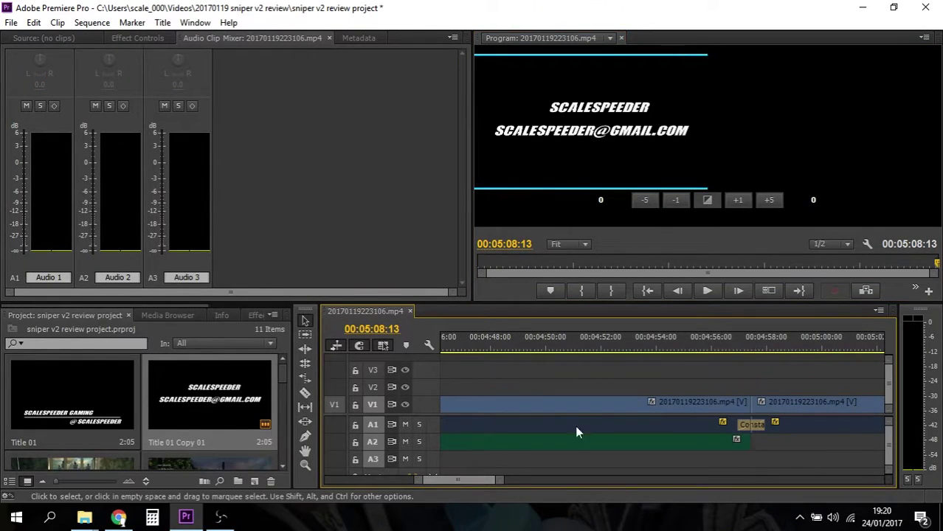
left_click(685, 338)
left_click(708, 290)
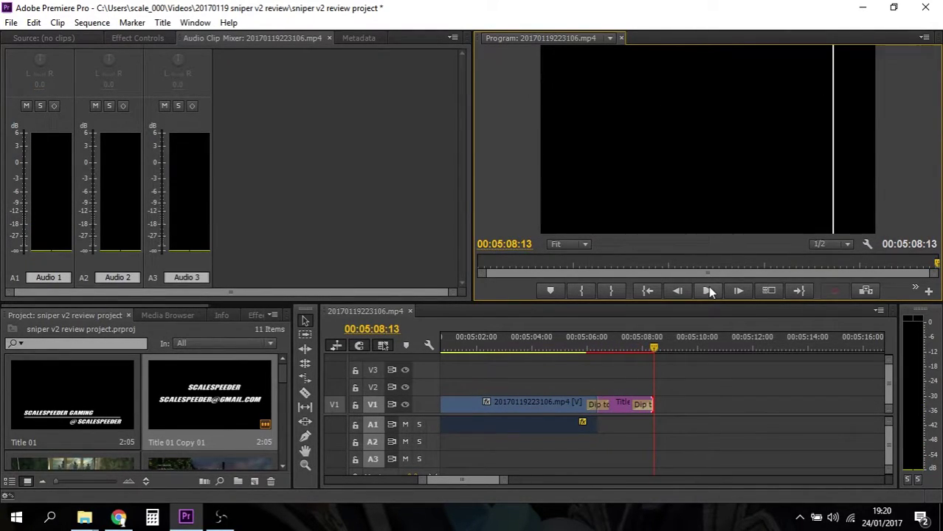
left_click(12, 24)
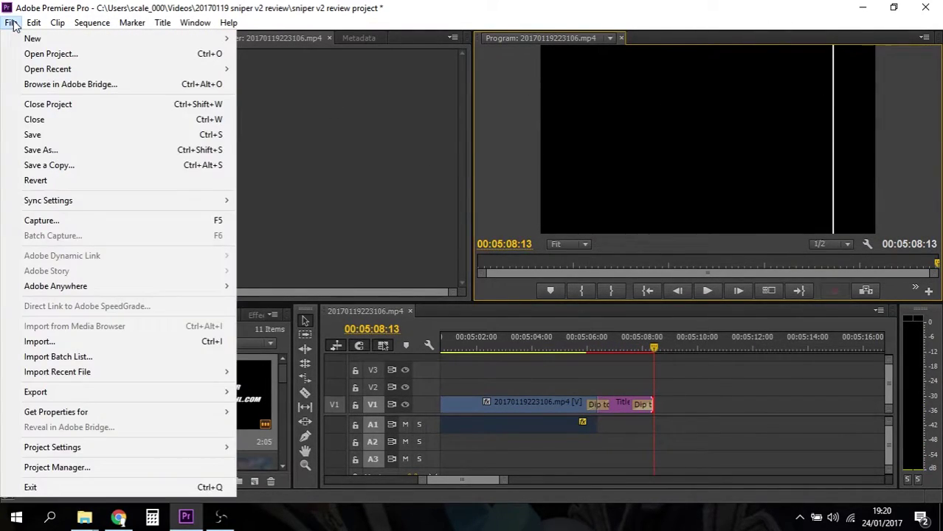
left_click(63, 134)
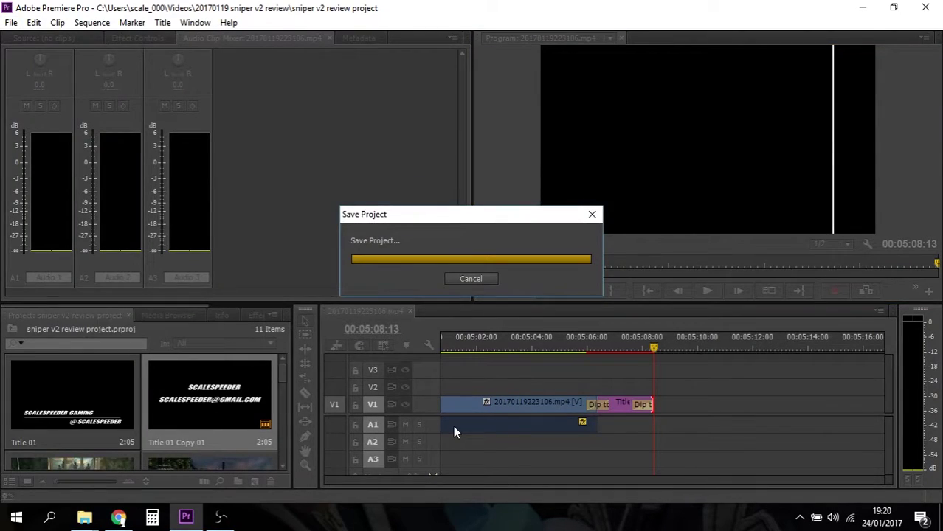
- Review the opening of the sequence from 00:00:14:15 and split the gameplay clip at 00:00:26:17
scroll(486, 478, "up", 2)
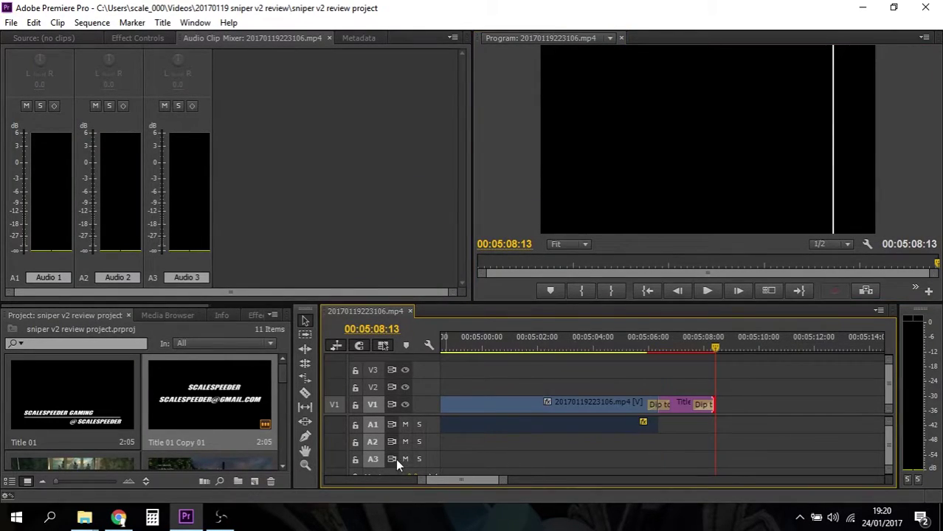
left_click(305, 465)
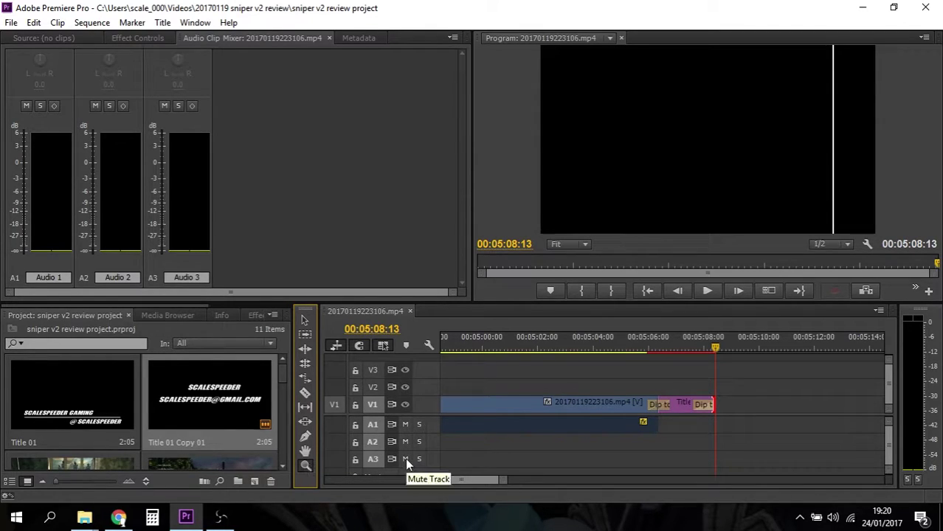
left_click(485, 452, "alt")
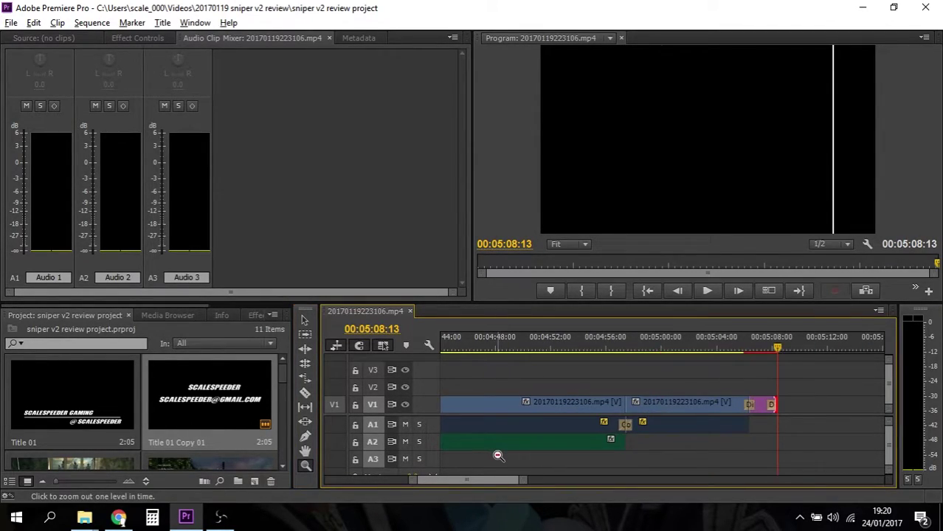
left_click(498, 455, "alt")
left_click_drag(467, 478, 390, 477)
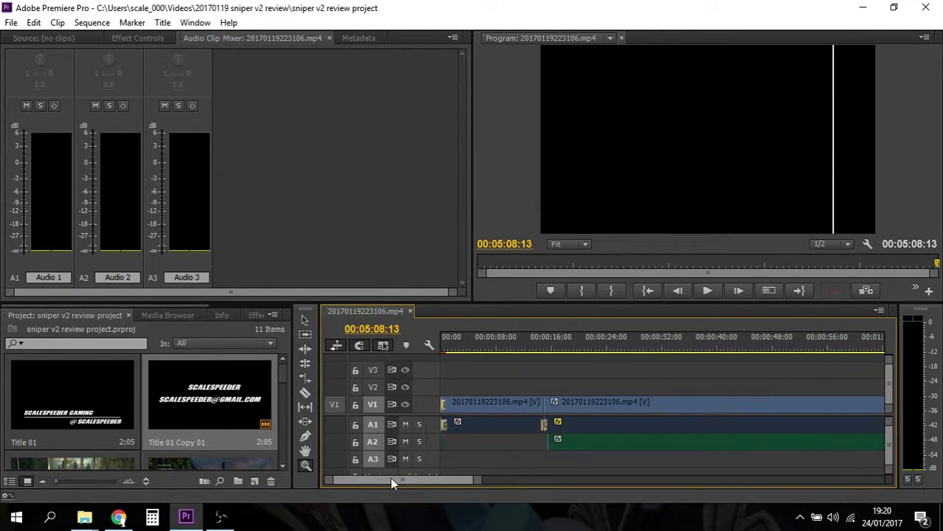
left_click(541, 343)
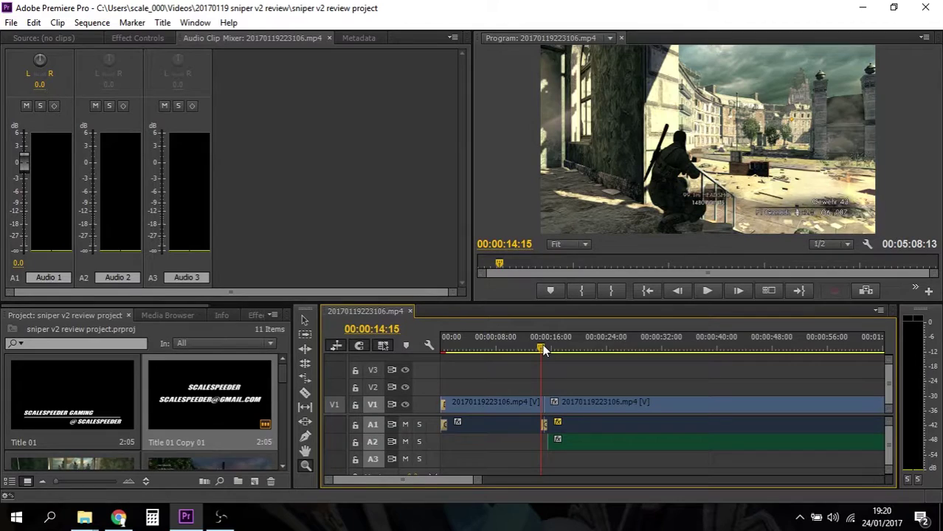
left_click_drag(544, 350, 627, 351)
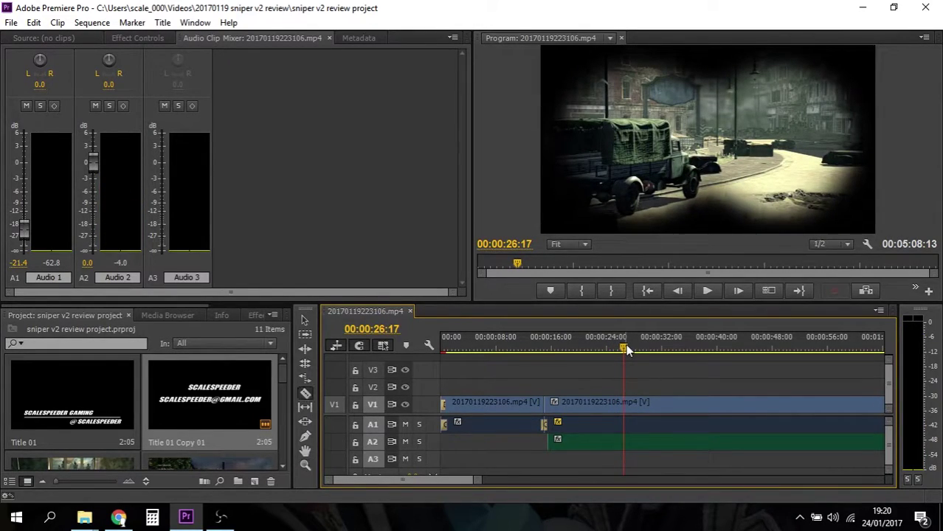
left_click(626, 404)
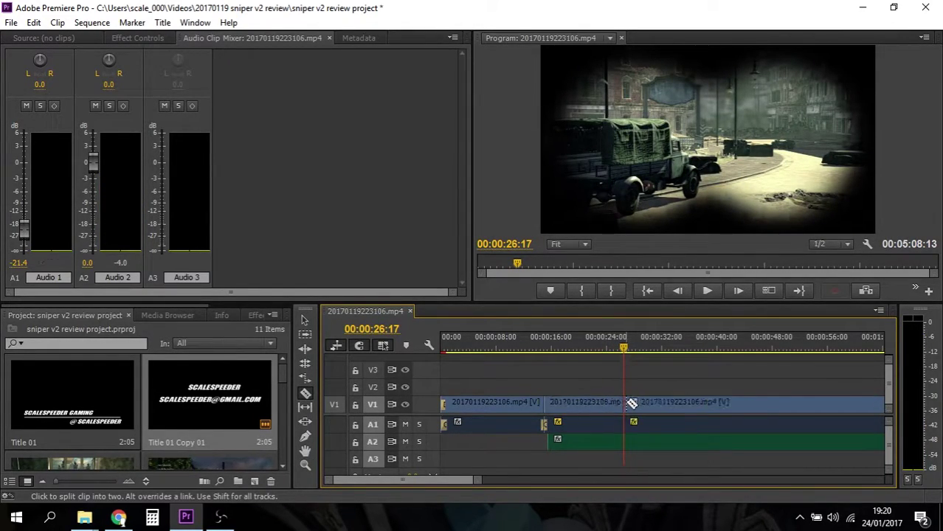
- Split the gameplay clip at 00:00:40:18 and ripple delete the section between 00:00:26:17 and that cut
scroll(454, 480, "down", 5)
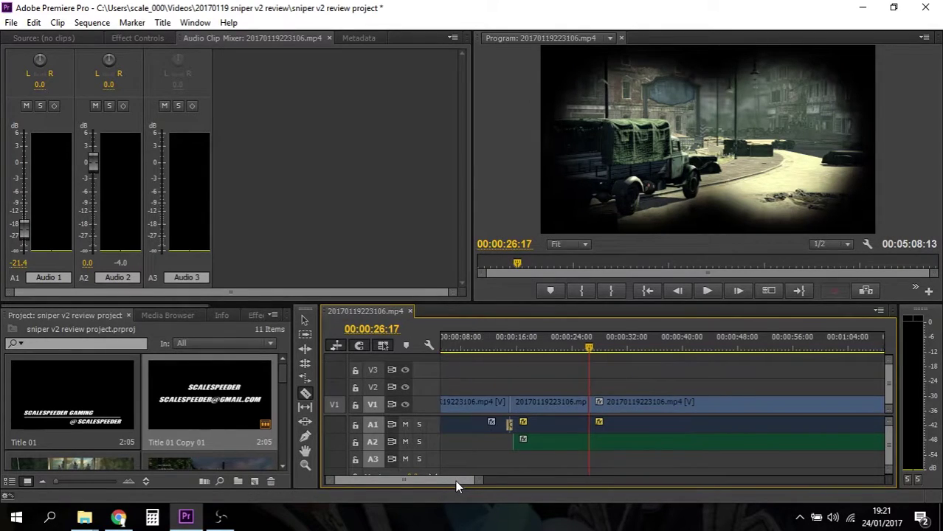
left_click_drag(452, 350, 548, 350)
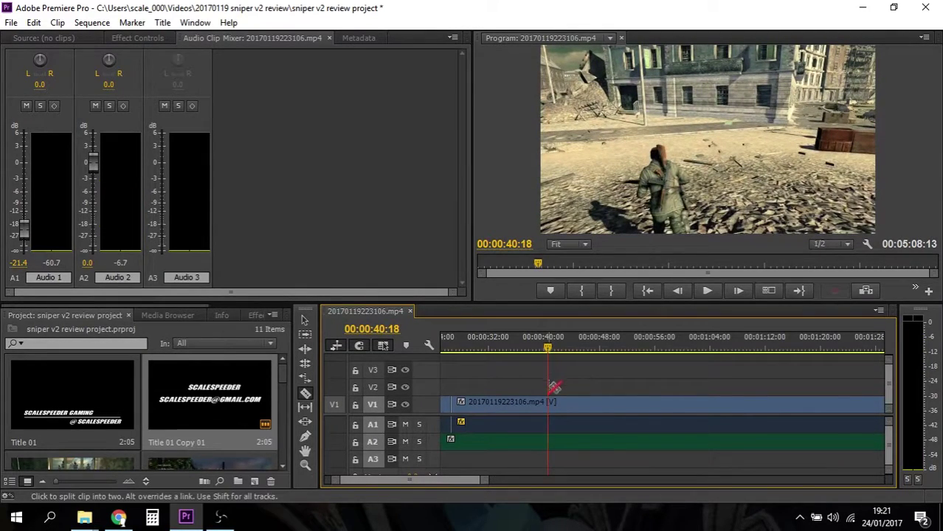
left_click(550, 406)
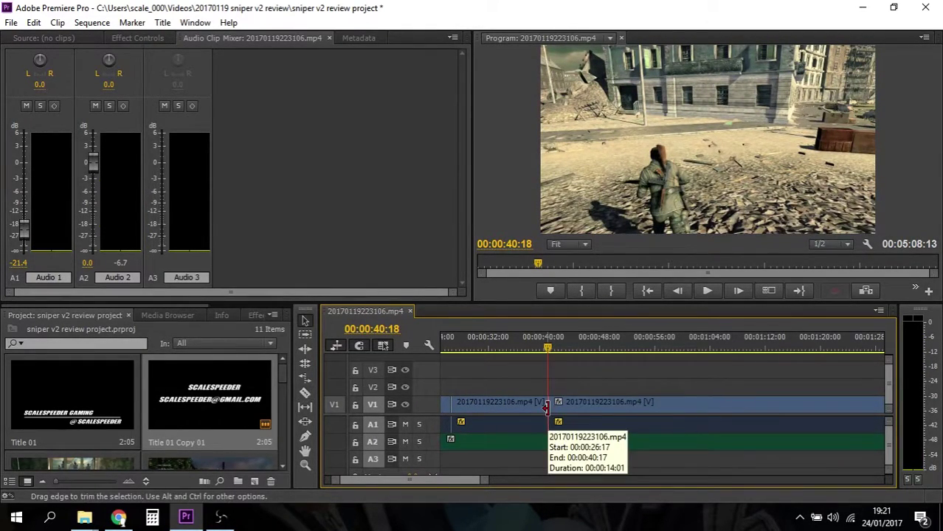
key("v")
left_click(510, 405)
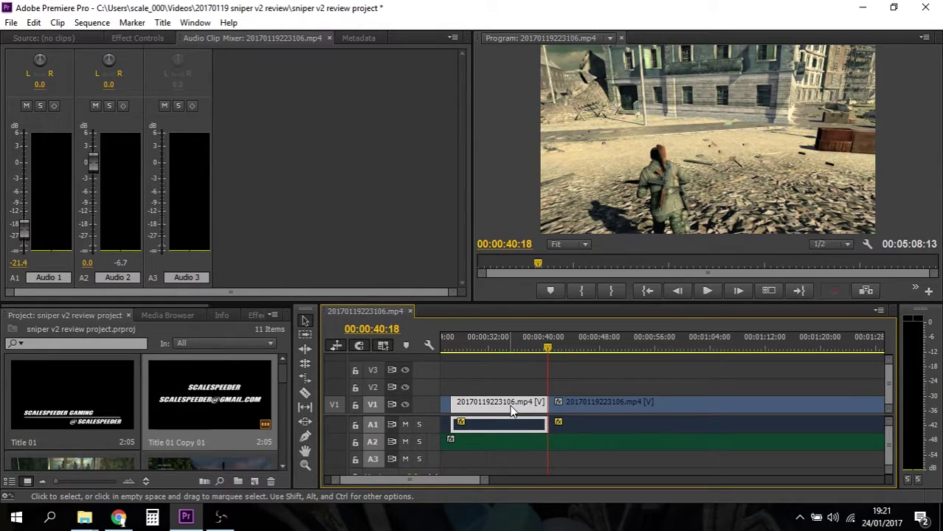
right_click(513, 411)
left_click(570, 79)
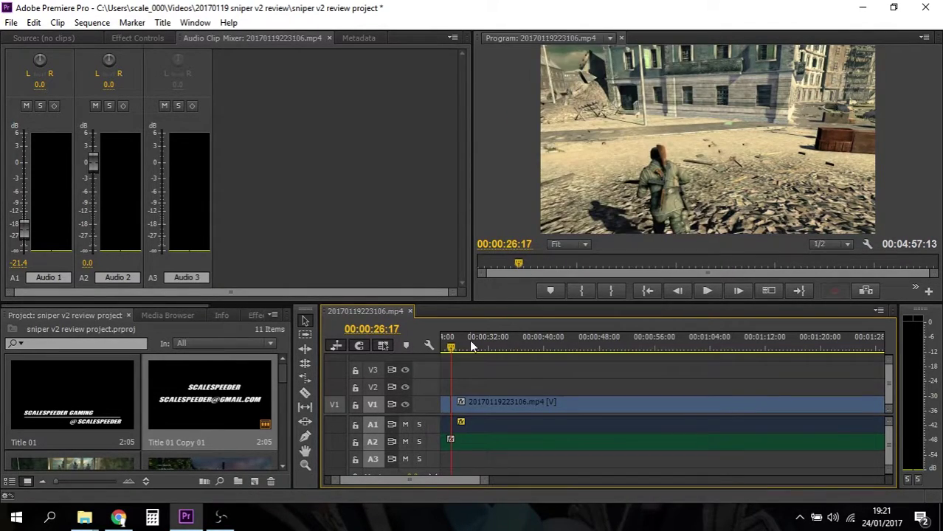
- Apply the default transitions to the gameplay video and A1 audio at the 00:00:26:17 cut
scroll(435, 477, "left", 3)
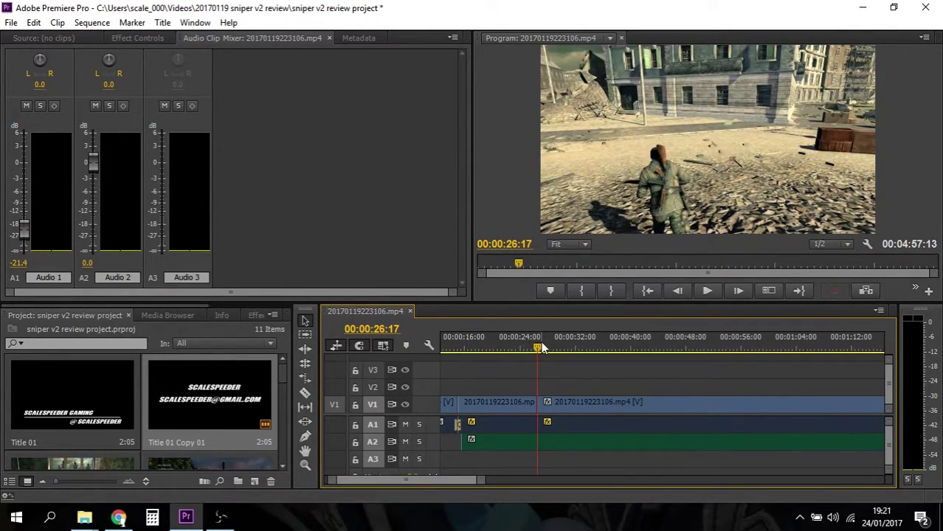
double_click(541, 403)
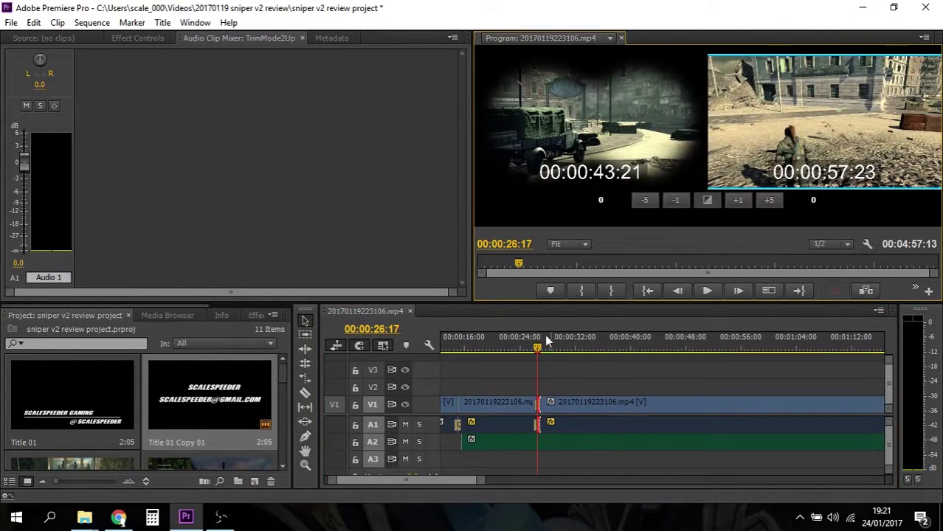
left_click(548, 346)
- Split the gameplay clip at 00:00:38:18
left_click_drag(536, 350, 617, 350)
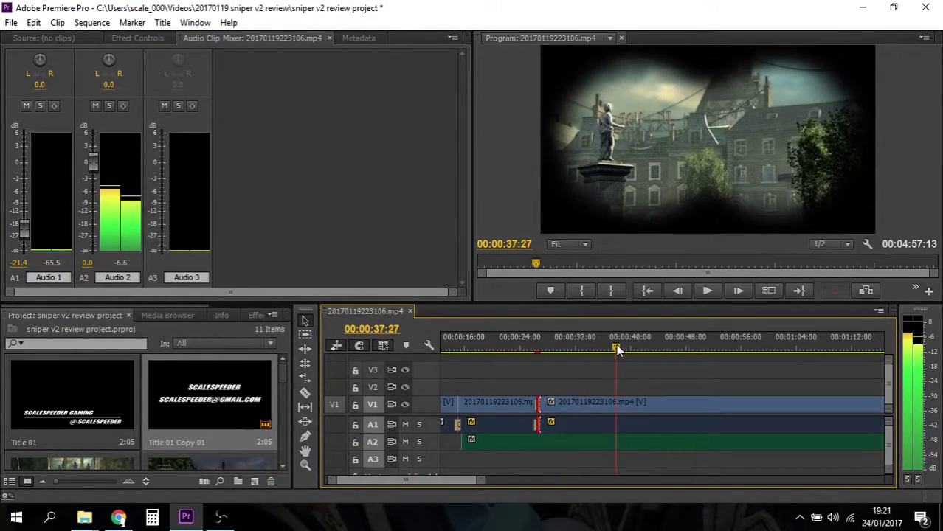
key("c")
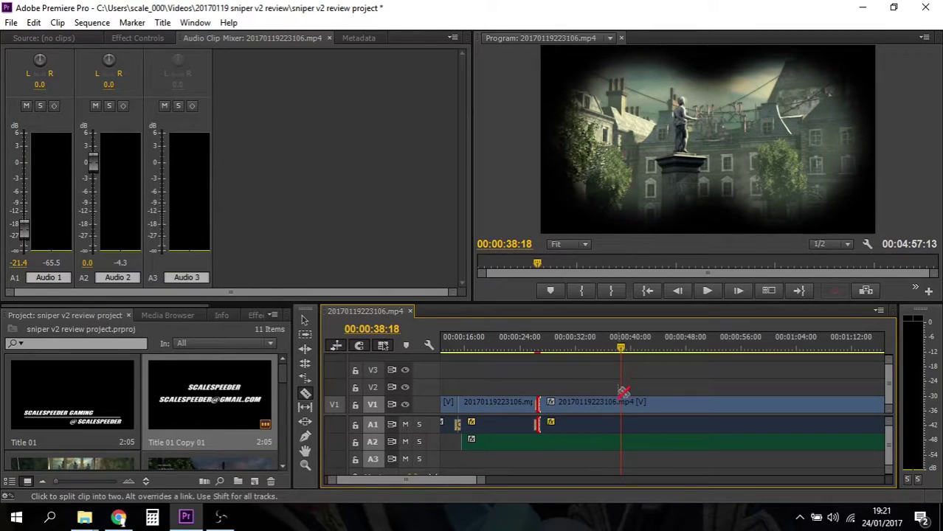
left_click(627, 402)
- Split the gameplay clip at 00:00:50:29 and ripple delete the section between 00:00:38:18 and that cut
left_click_drag(621, 347, 707, 350)
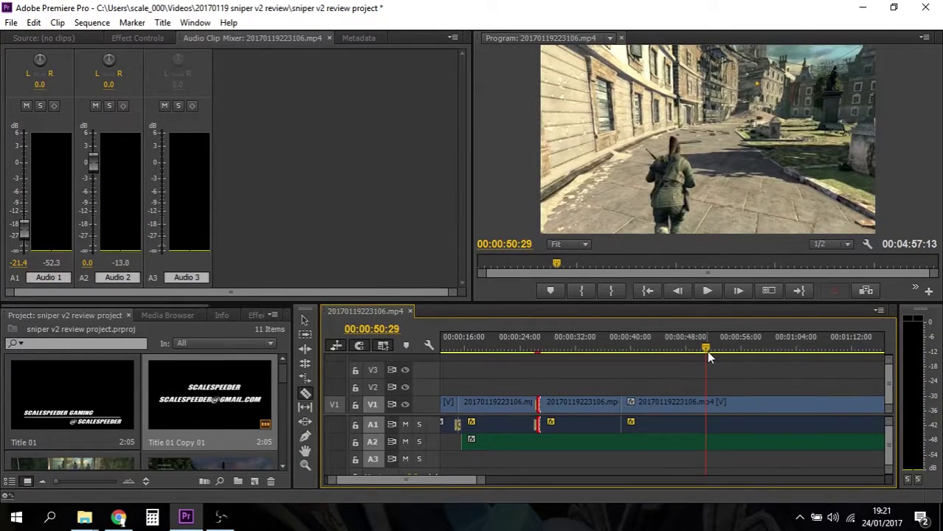
left_click(707, 403)
key("v")
left_click(682, 413)
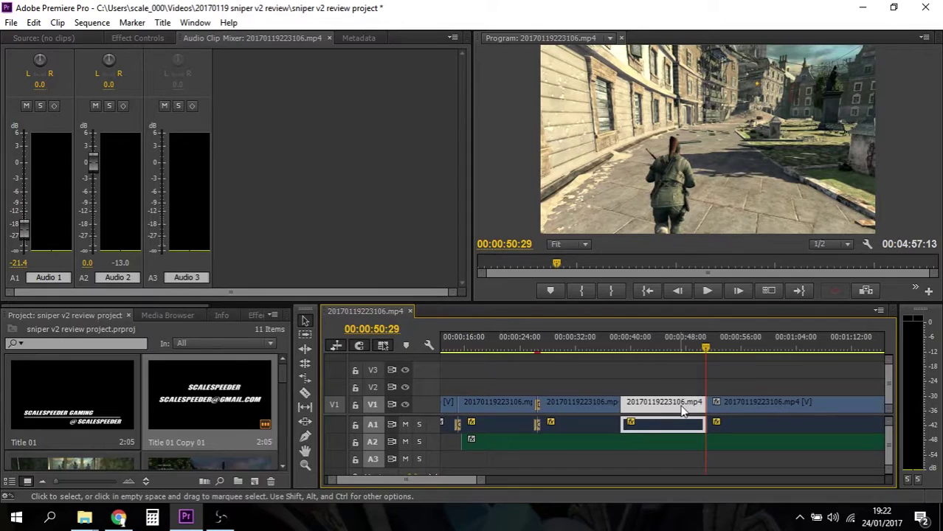
right_click(682, 413)
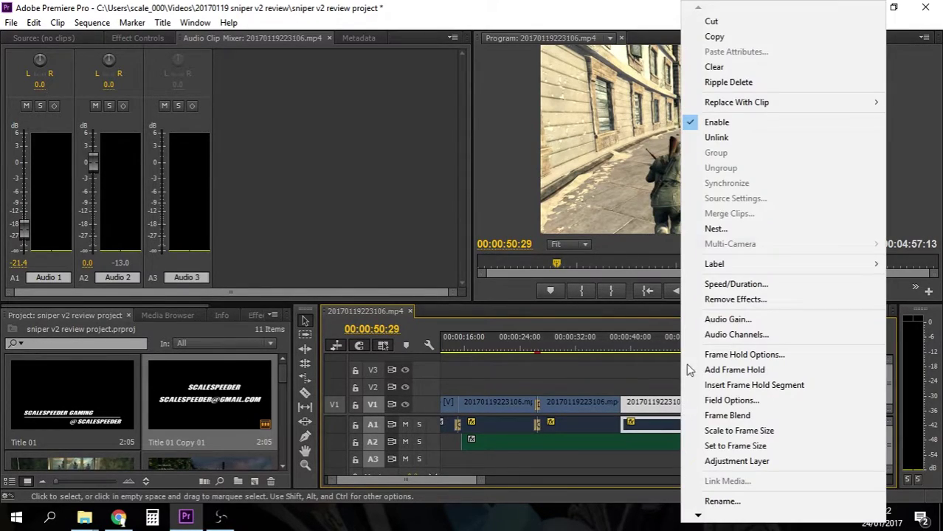
left_click(741, 84)
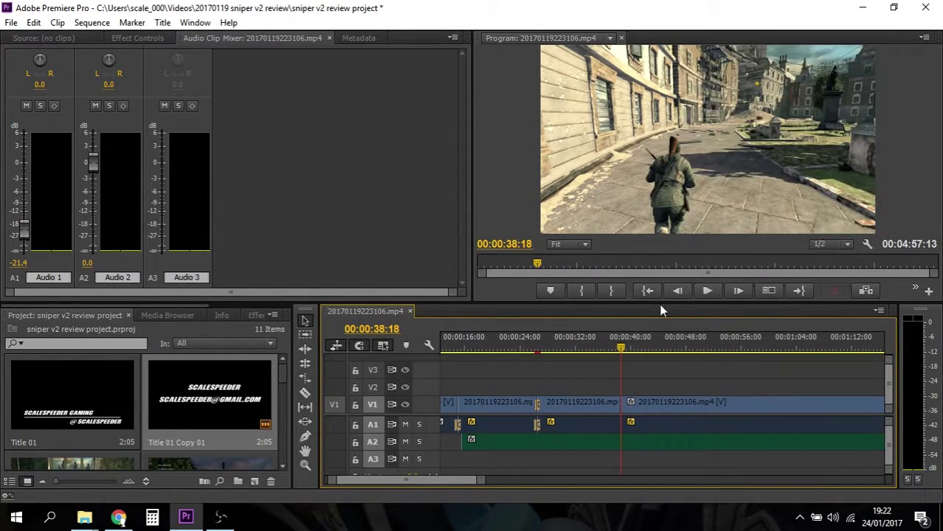
- Apply the default transitions to the gameplay video and A1 audio at the 00:00:38:18 cut
left_click_drag(619, 346, 605, 347)
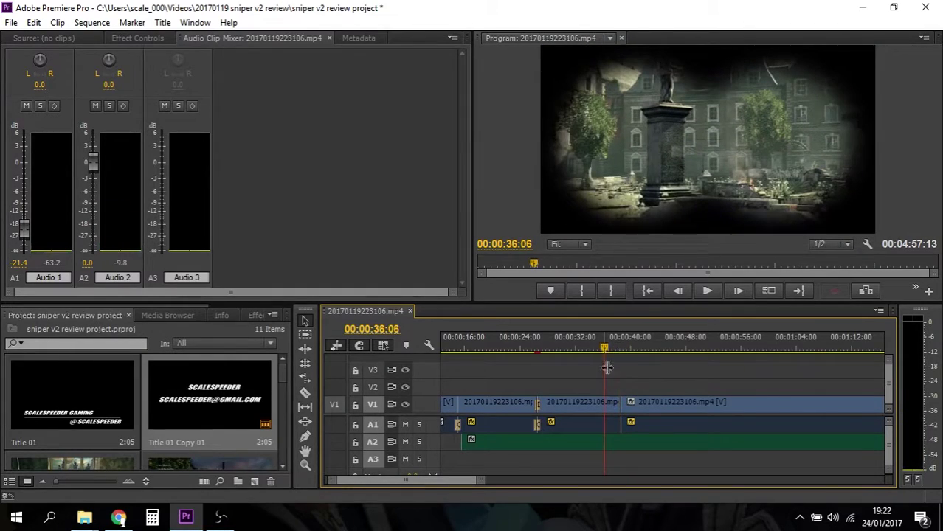
double_click(625, 403)
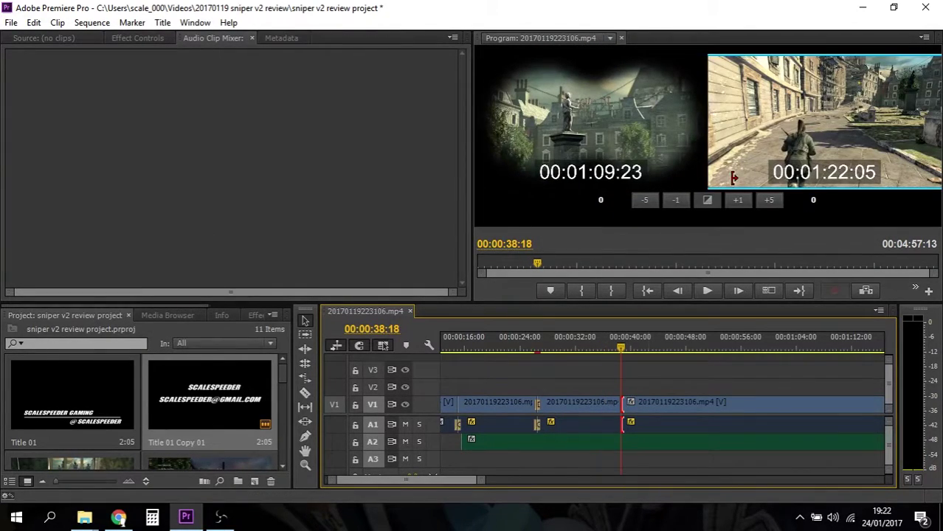
left_click(715, 201)
- Play the sequence from just before the 00:00:38:18 cut and stop at 00:01:22:15
left_click_drag(621, 347, 612, 348)
left_click(706, 296)
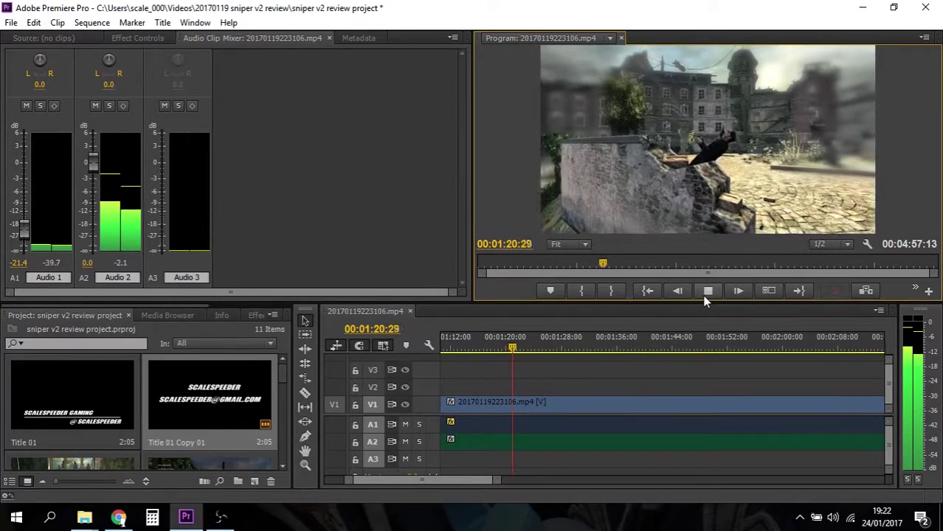
left_click(705, 298)
left_click(705, 298)
left_click(705, 297)
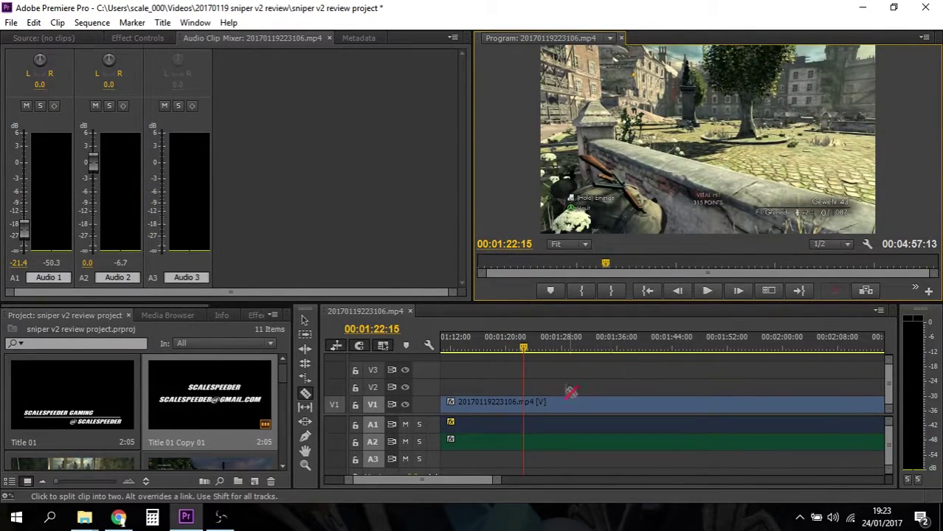
- Split the V1 gameplay clip at 00:01:22:15 and delete the section after the cut without closing the gap
left_click(529, 405)
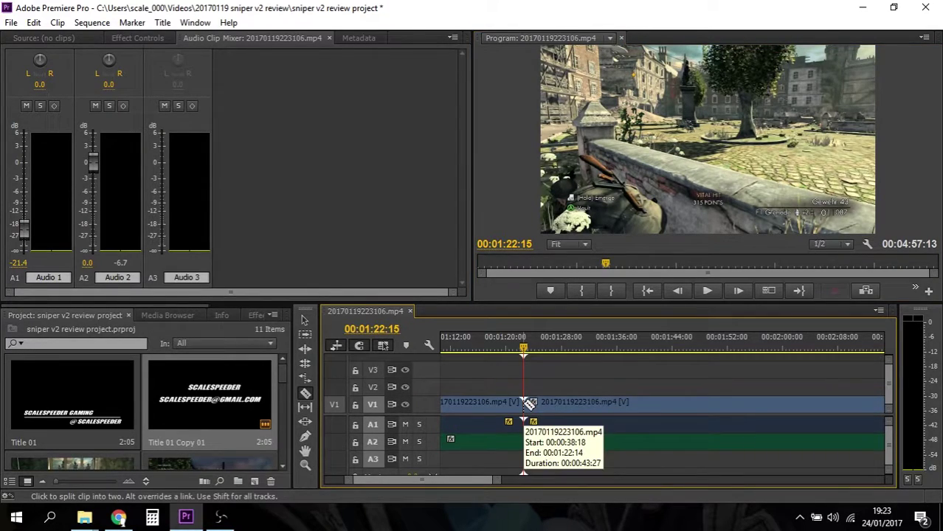
key("v")
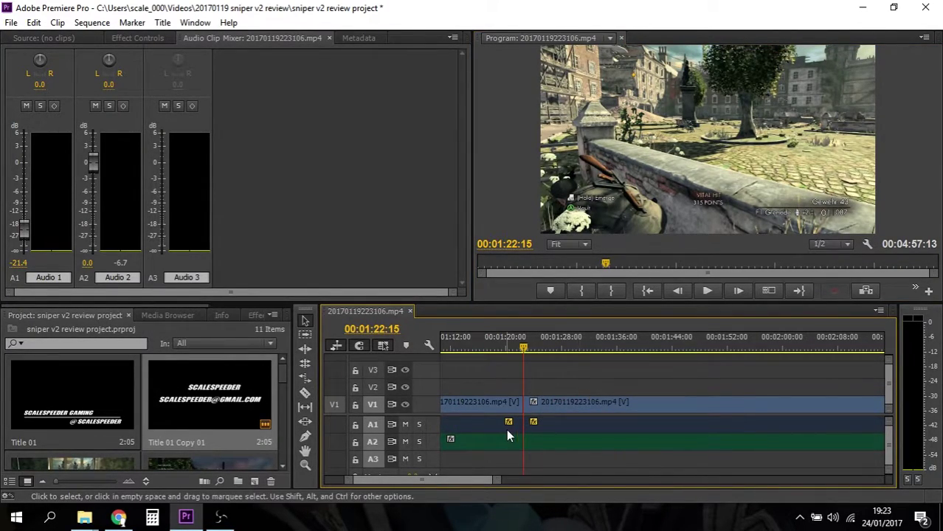
scroll(469, 478, "down", 2)
left_click(530, 401)
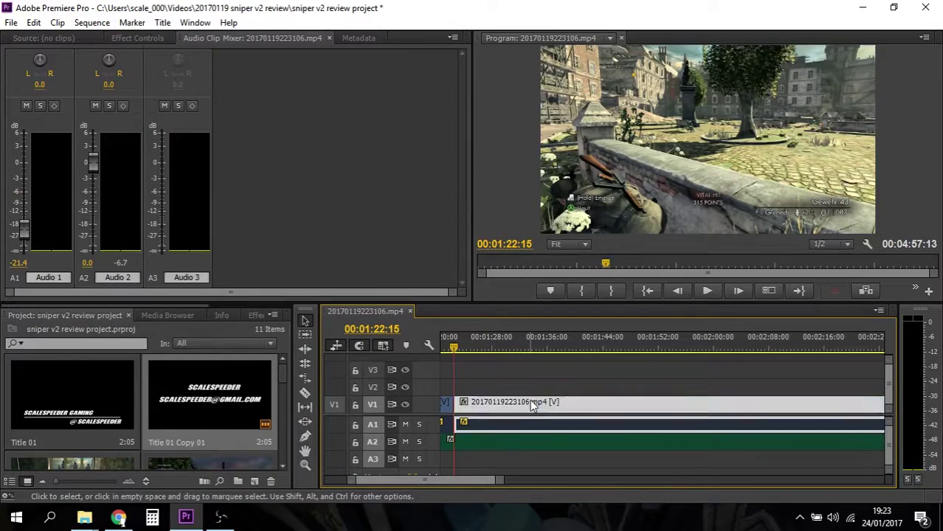
mouse_move(467, 479)
left_mouse_down()
mouse_move(511, 489)
mouse_move(464, 489)
left_mouse_up()
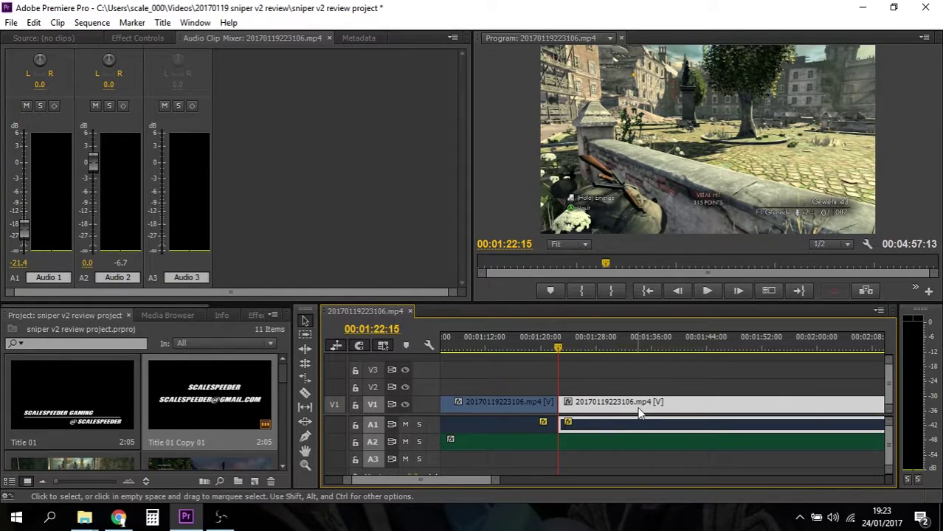
key("Delete")
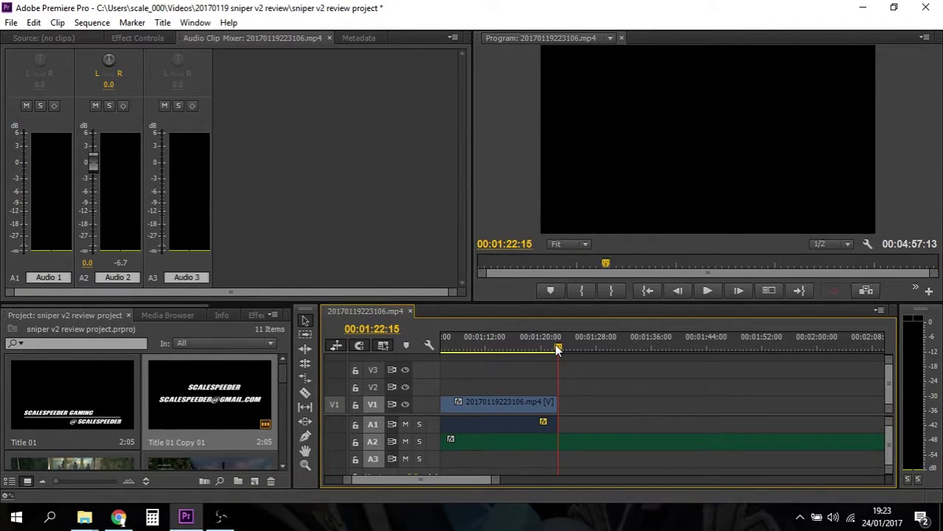
- Place the clip 20170123161703.mp4 on V3 and A3, starting at 00:01:22:15 where the V1 gameplay ends
left_click_drag(558, 350, 538, 349)
left_click_drag(281, 379, 288, 423)
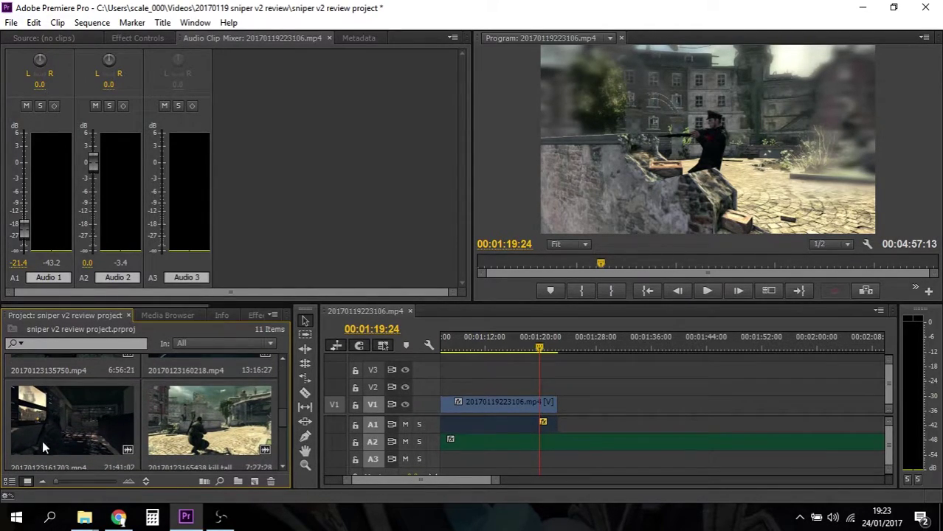
left_click(73, 418)
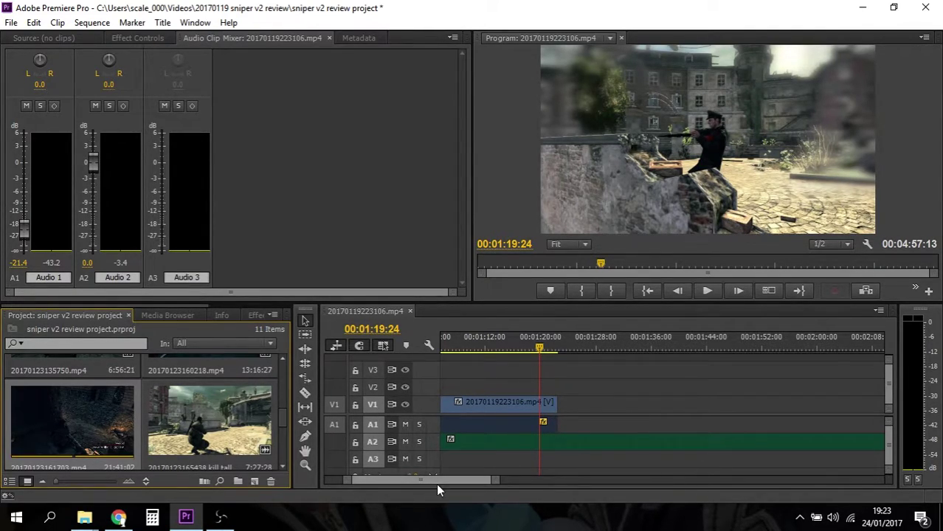
left_click_drag(442, 477, 463, 483)
left_click(91, 420)
left_click_drag(311, 418, 577, 374)
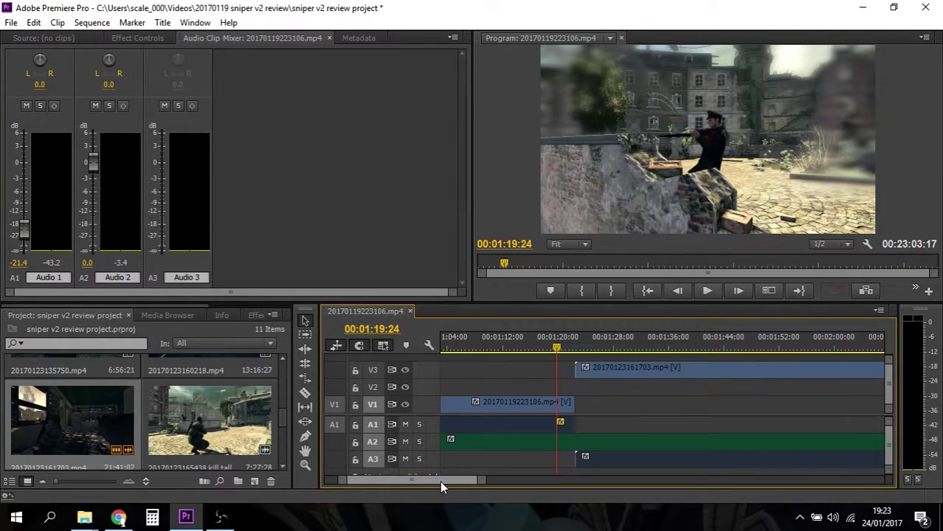
- Split the V3 gameplay clip at 00:02:11:24 and ripple delete the section before the cut
mouse_move(460, 478)
left_mouse_down()
mouse_move(503, 479)
mouse_move(464, 480)
left_mouse_up()
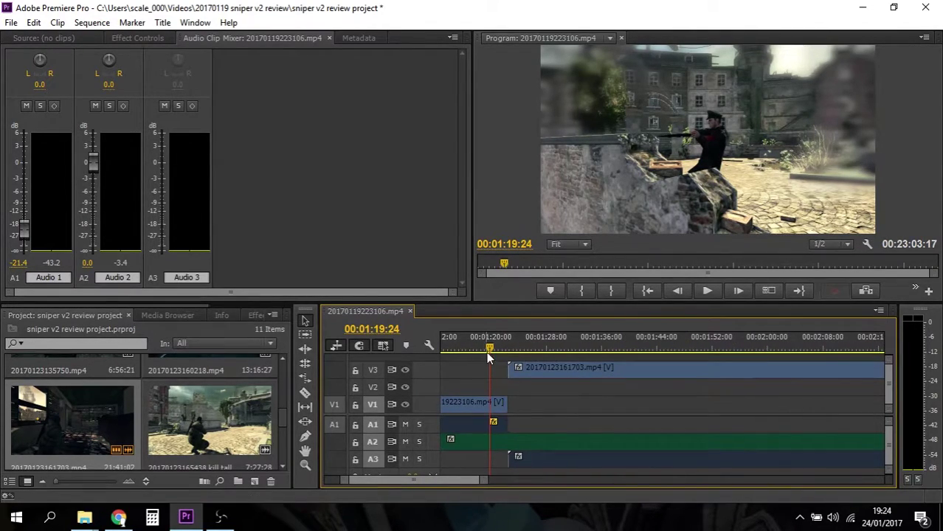
left_click_drag(492, 347, 775, 344)
left_click_drag(476, 481, 479, 481)
left_click_drag(511, 345, 583, 357)
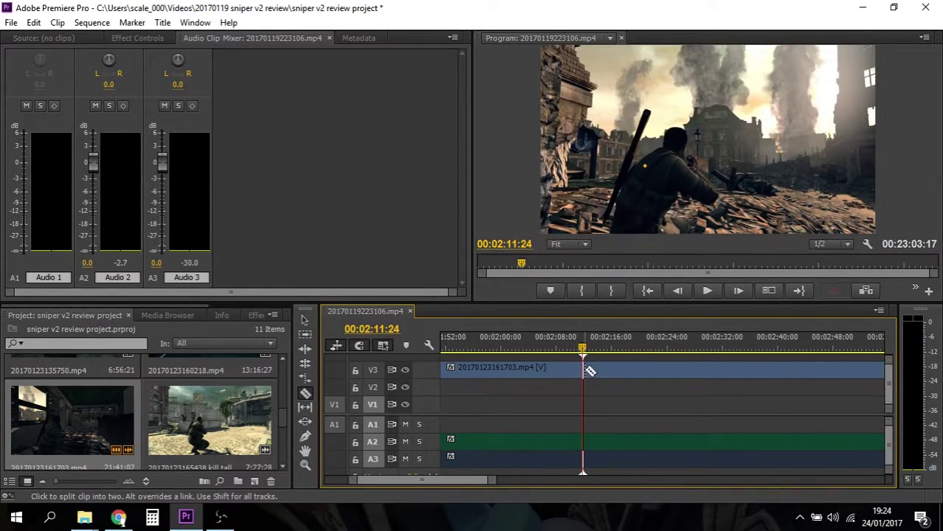
key("v")
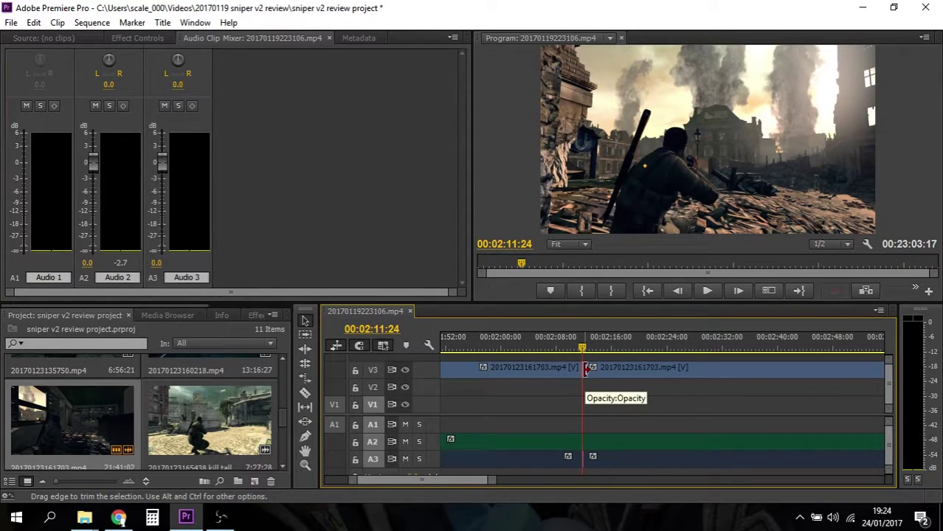
left_click(539, 374)
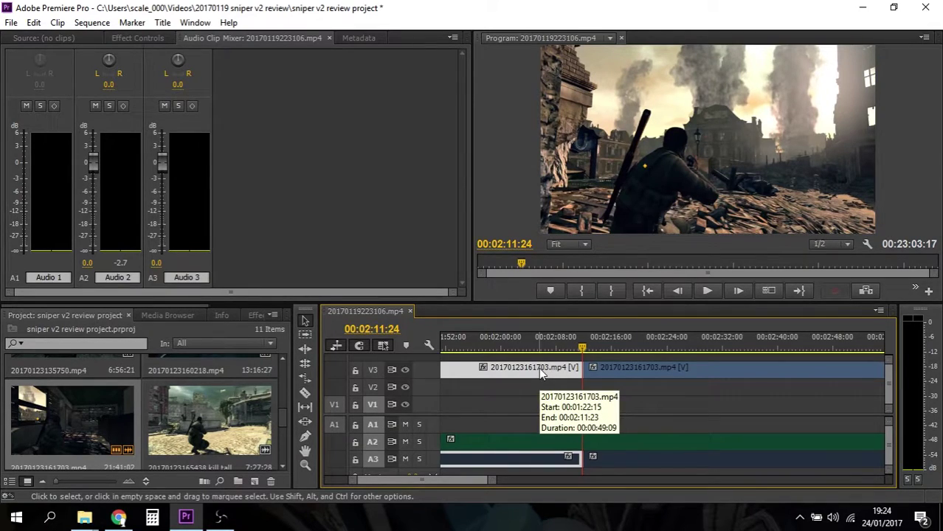
right_click(539, 367)
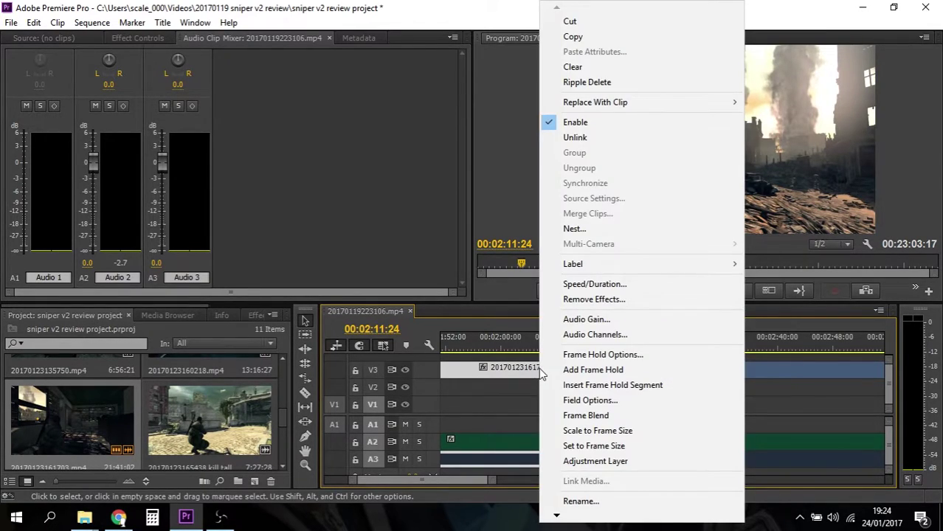
left_click(602, 82)
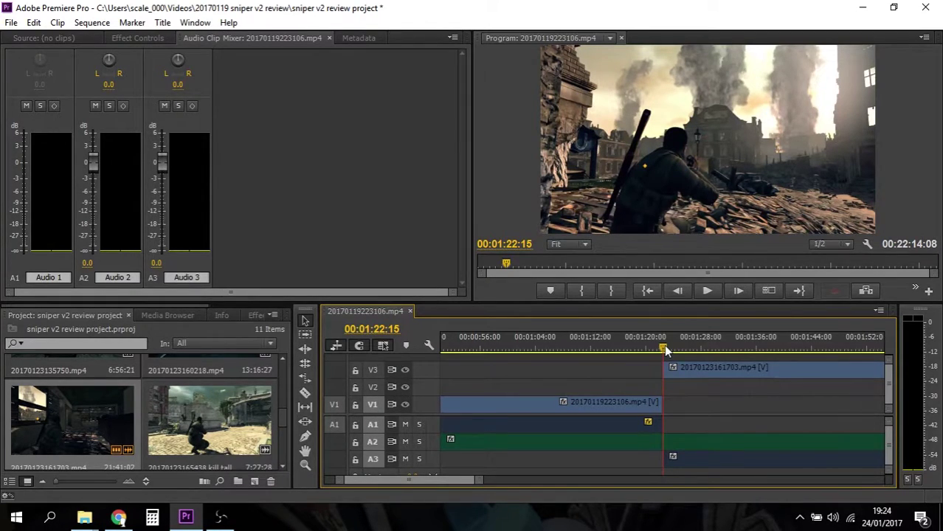
- Play the sequence from 00:01:22:15 and split the V3 gameplay clip at 00:01:39:12
key("Right")
left_click(710, 289)
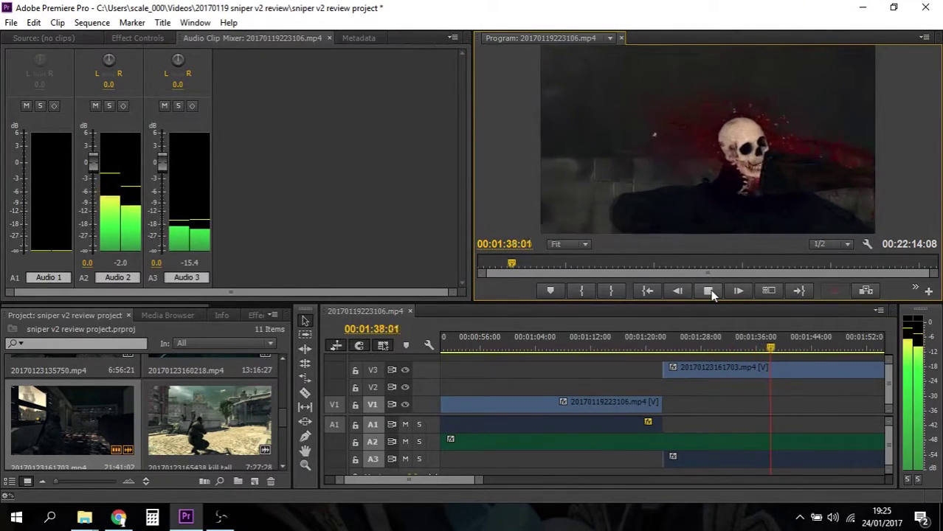
left_click(709, 291)
key("c")
left_click(781, 369)
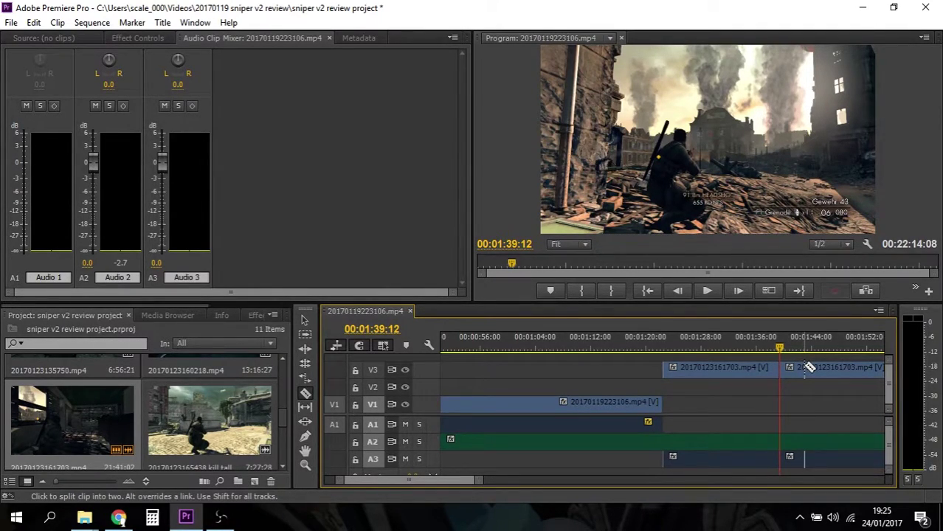
key("v")
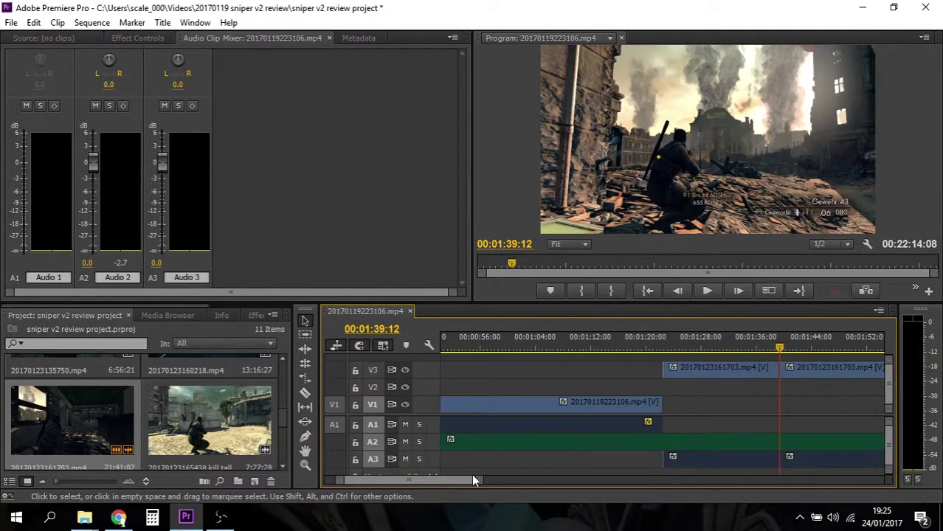
- Split the V3 gameplay clip at 00:01:43:07 and ripple delete the section between 00:01:39:12 and that cut
scroll(463, 479, "down", 4)
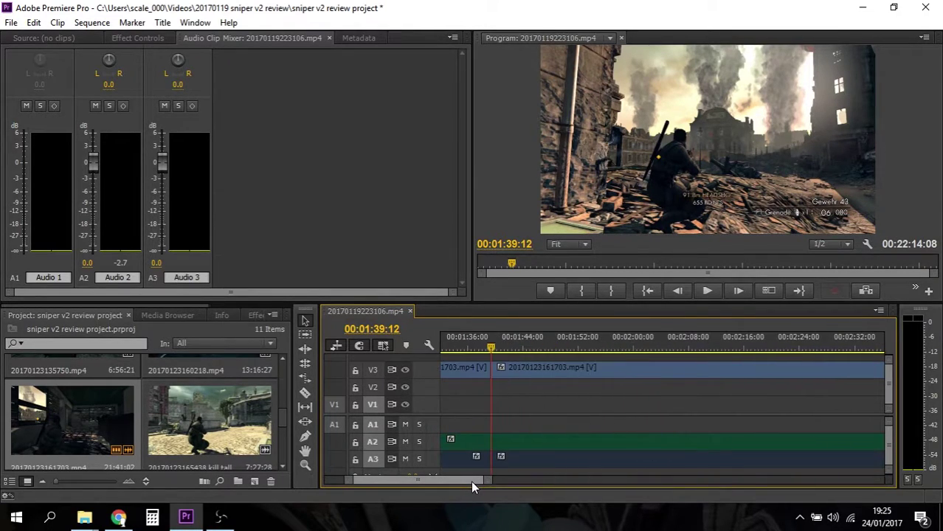
left_click_drag(492, 344, 521, 347)
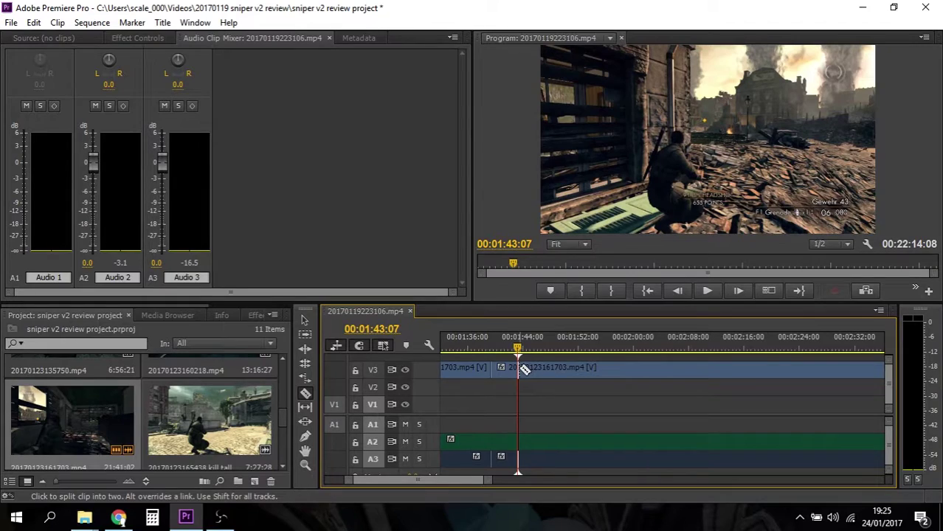
key("v")
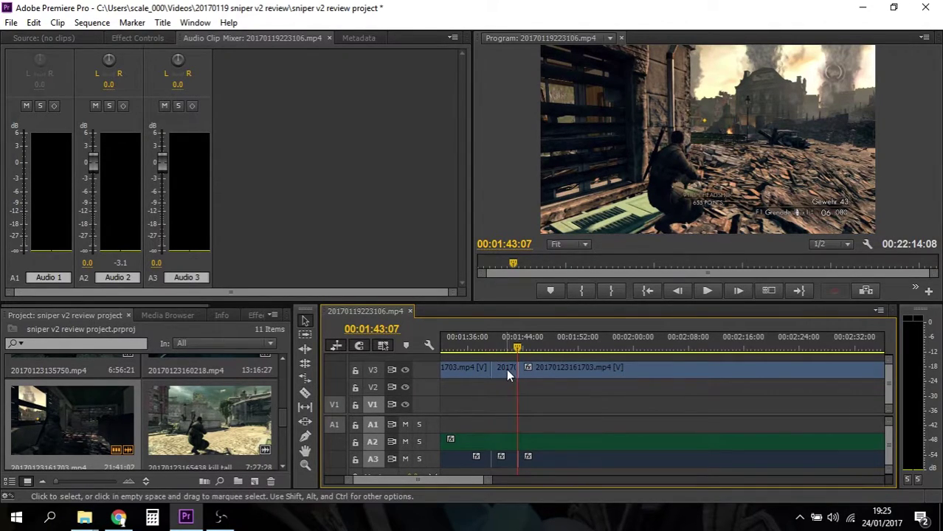
left_click(505, 369)
right_click(505, 369)
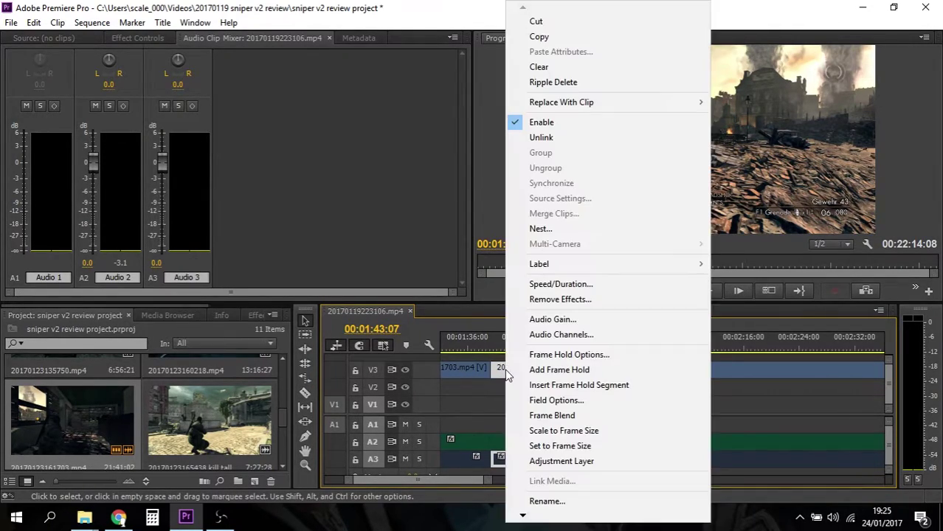
left_click(568, 84)
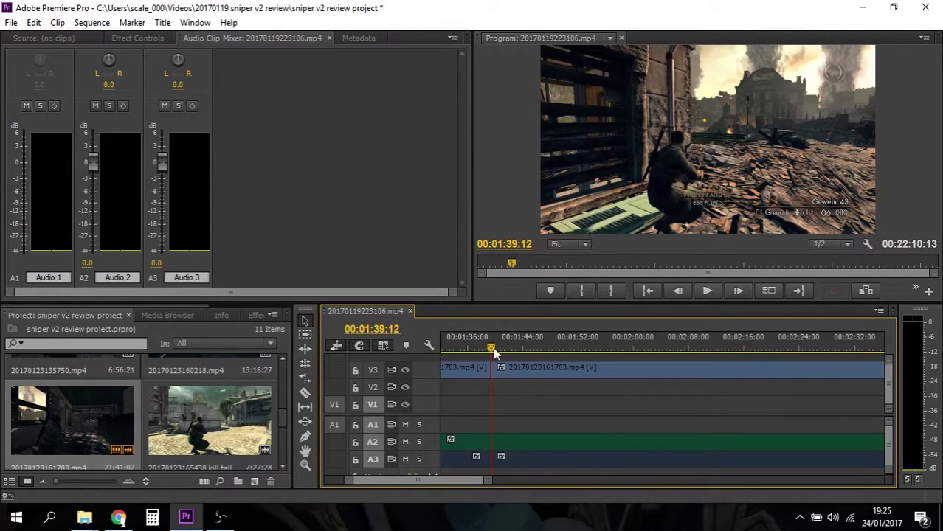
- Apply the default transitions to the V3 video and A3 audio at the 00:01:39:12 cut
left_click_drag(491, 352, 484, 358)
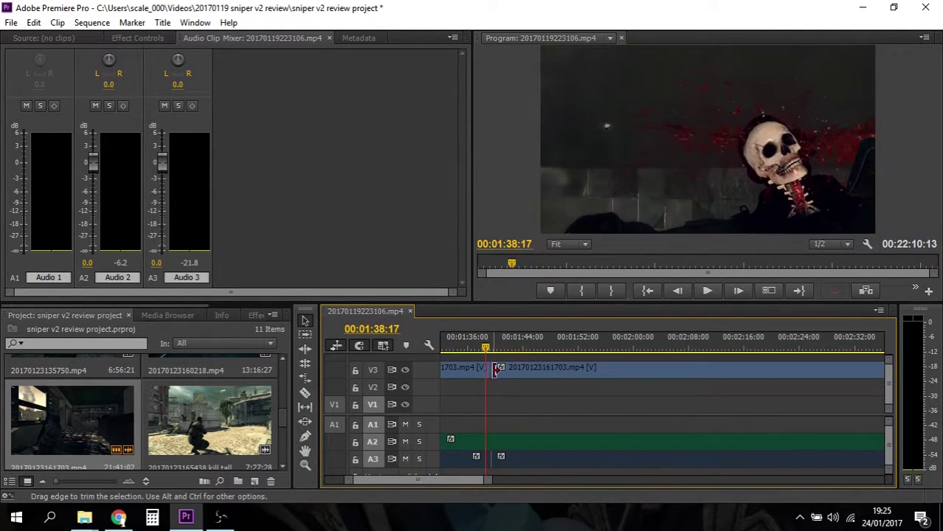
double_click(496, 370)
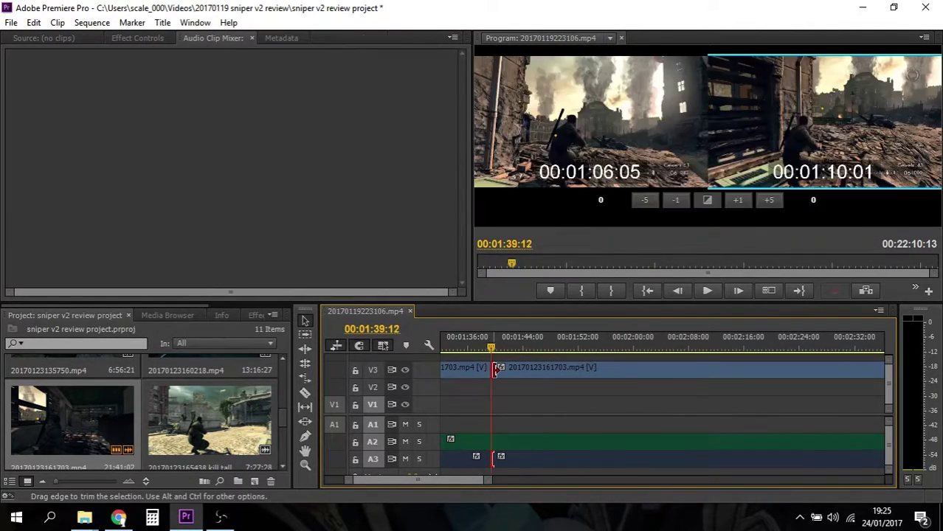
left_click(705, 201)
- Play the sequence from just before the 00:01:39:12 transition and split the V3 gameplay clip at 00:01:56:01
left_click(481, 348)
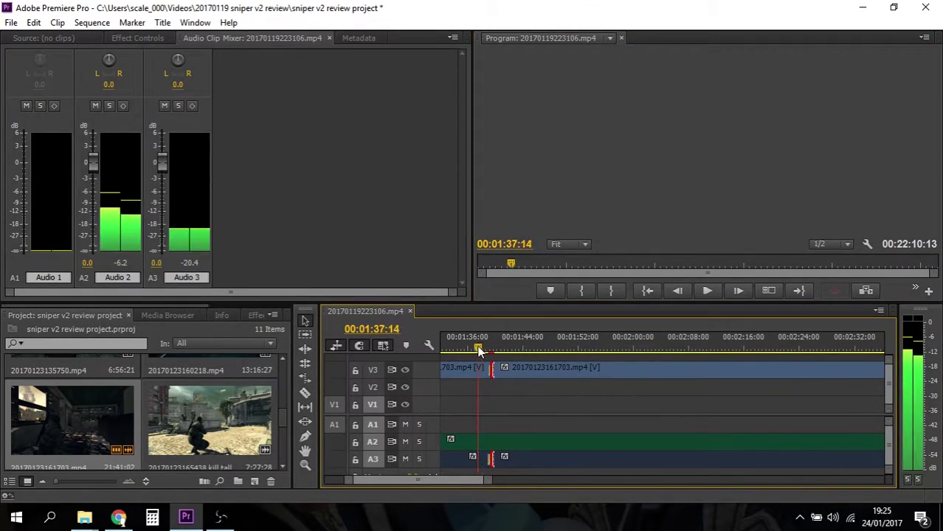
left_click(477, 348)
left_click(706, 291)
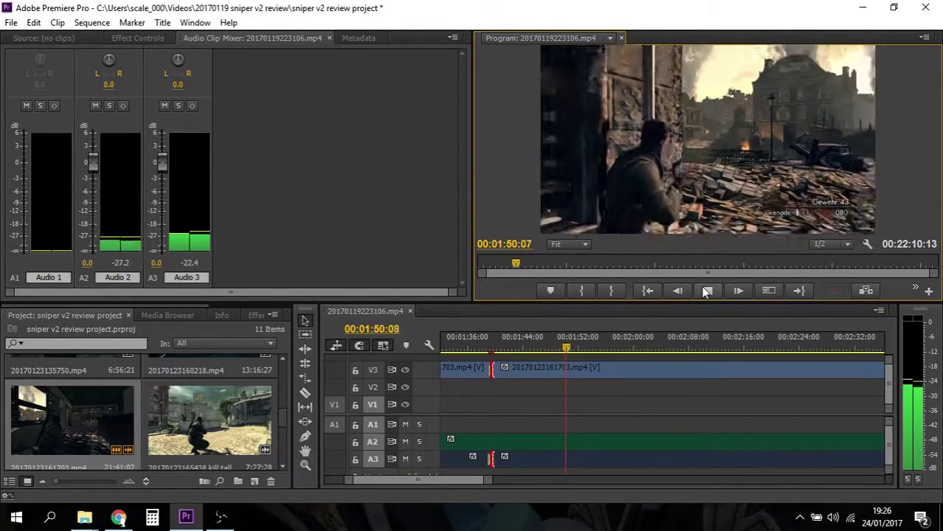
left_click(706, 291)
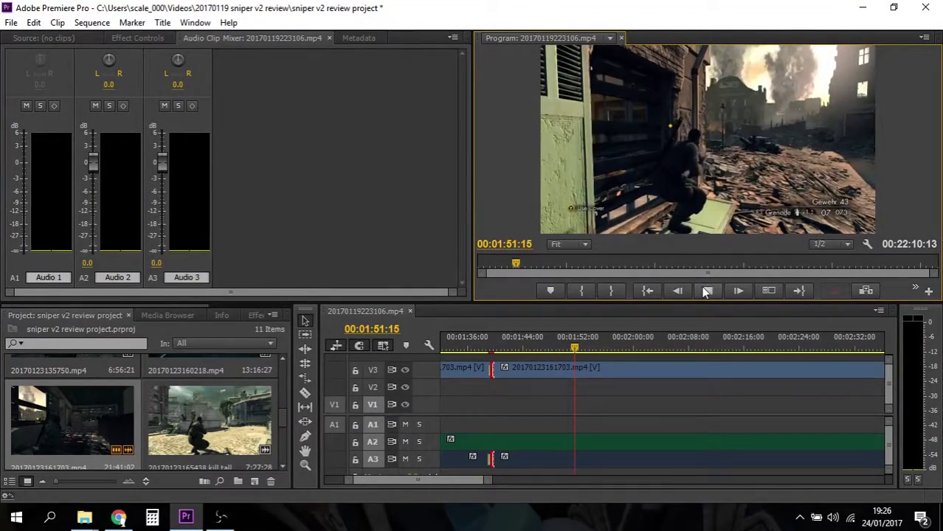
left_click(706, 291)
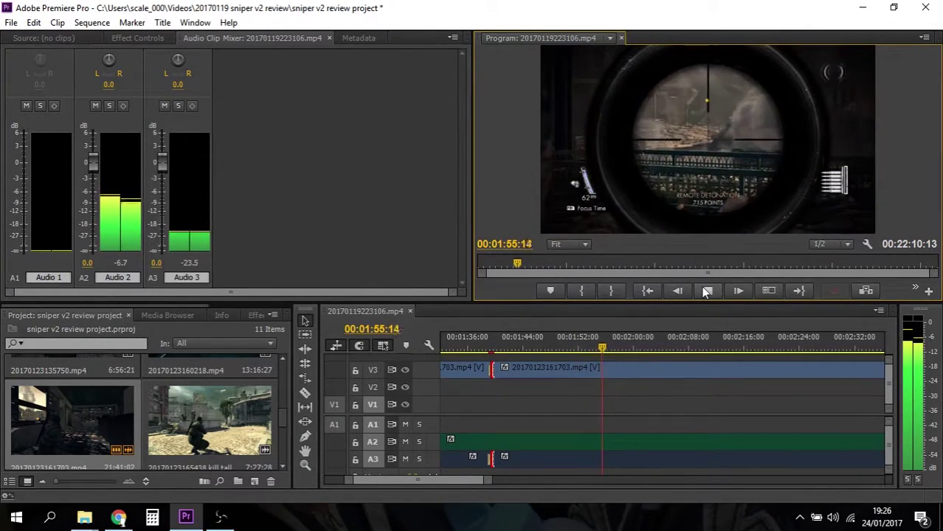
left_click(706, 292)
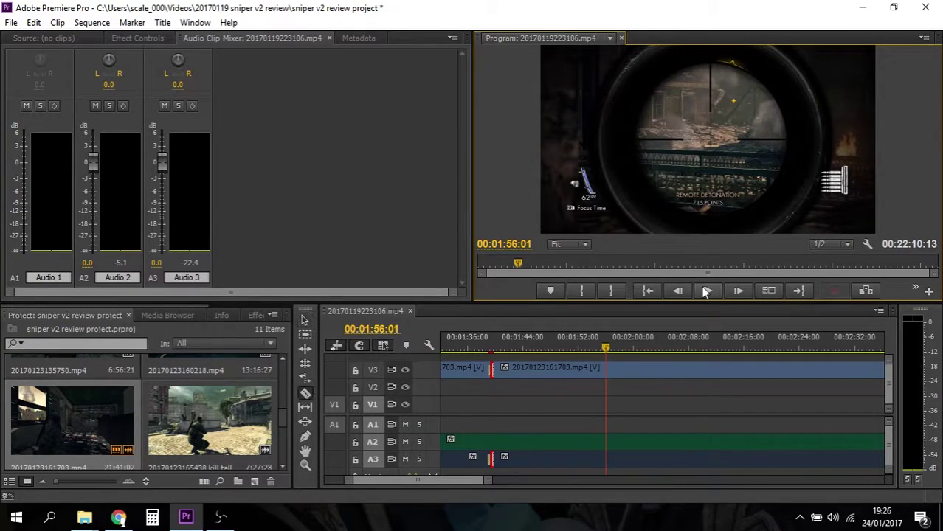
left_click(613, 370)
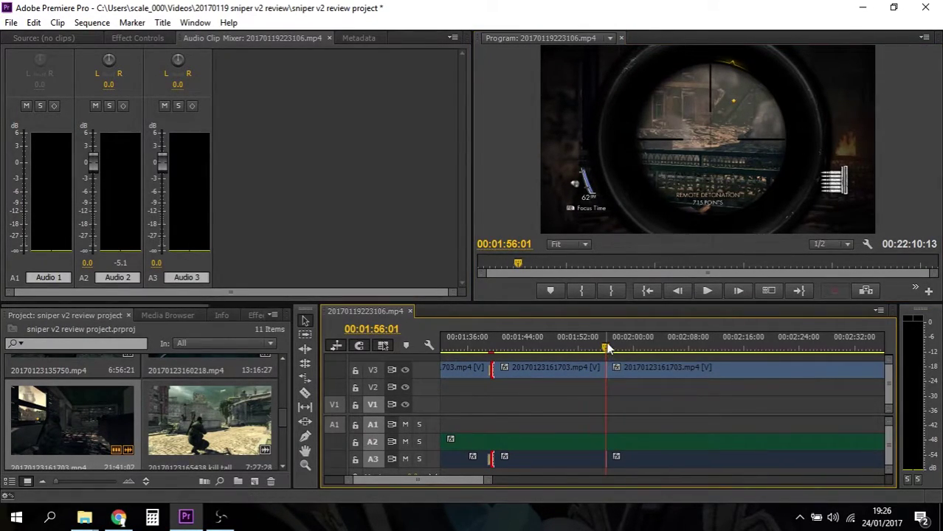
- Scrub ahead through the gameplay footage and split the V3 clip at 00:04:35:25
left_click_drag(677, 349, 789, 344)
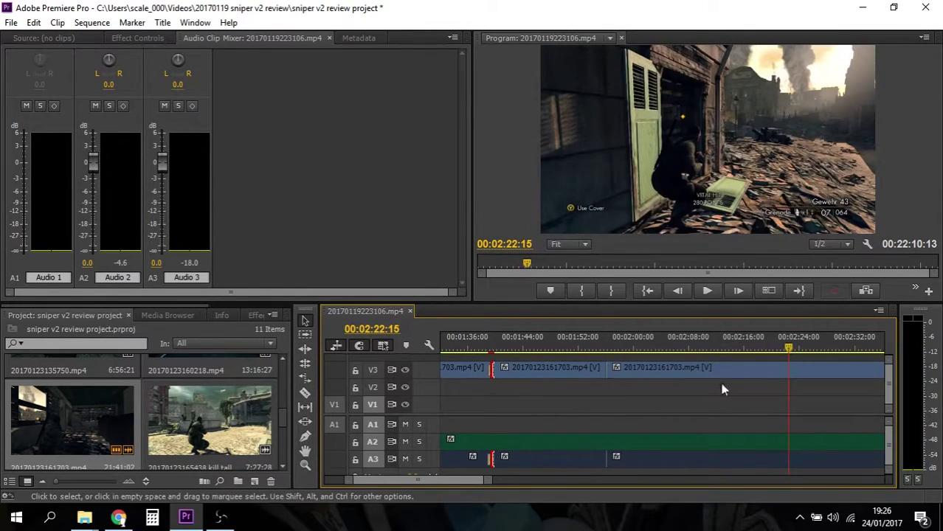
left_click_drag(459, 480, 469, 481)
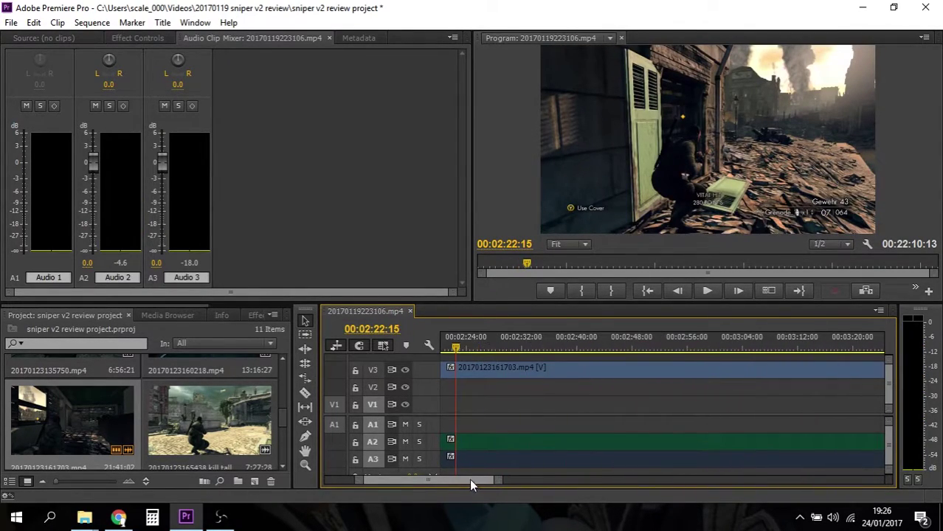
left_click_drag(459, 345, 823, 346)
left_click_drag(469, 478, 479, 477)
left_click_drag(535, 352, 749, 349)
left_click_drag(495, 480, 500, 480)
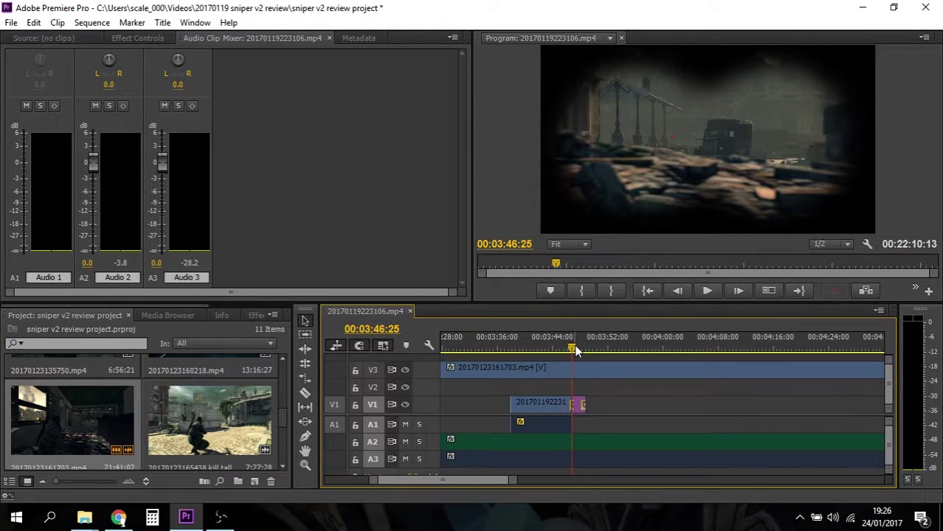
left_click_drag(580, 352, 857, 372)
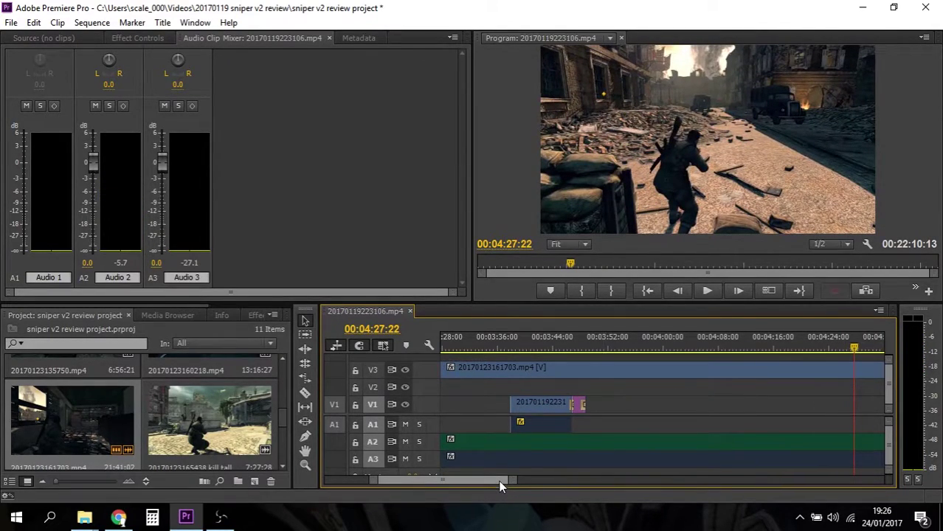
scroll(499, 480, "down", 5)
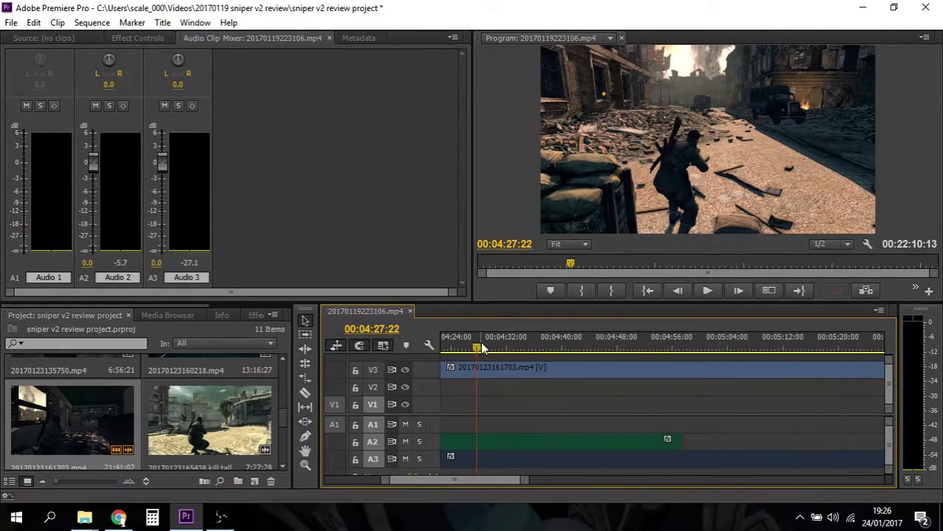
left_click_drag(478, 350, 572, 349)
left_click_drag(555, 351, 533, 350)
key("c")
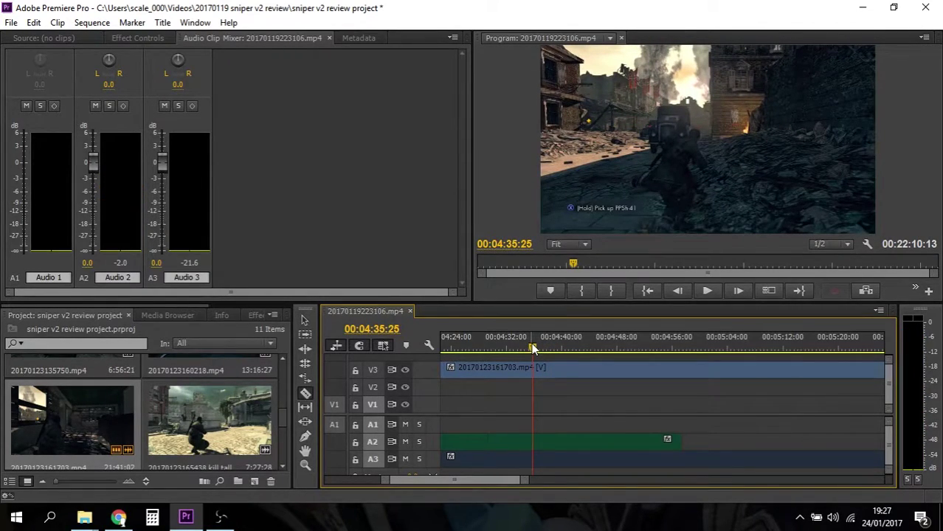
left_click(534, 369)
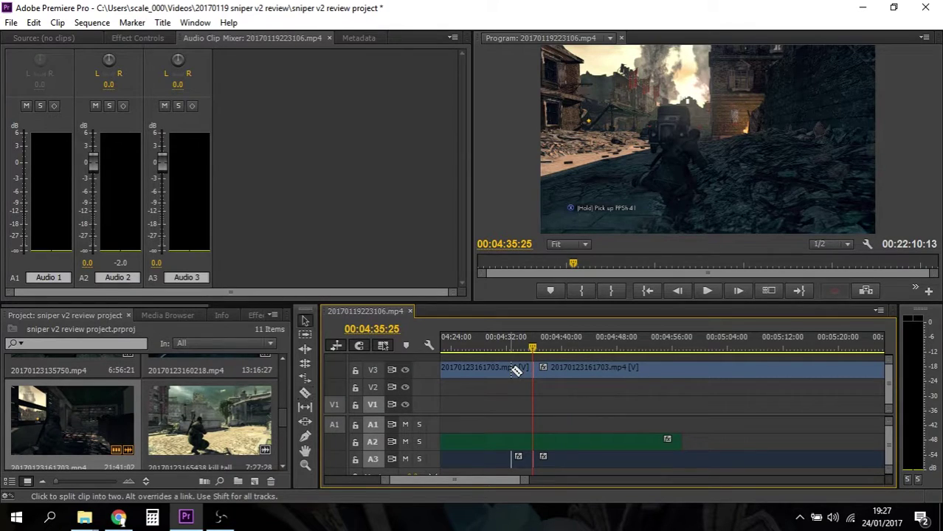
- Ripple delete the V3 section between the 00:01:56:01 and 00:04:35:25 cuts and move the following clip back to 00:01:56:01
key("v")
left_click(507, 369)
right_click(506, 369)
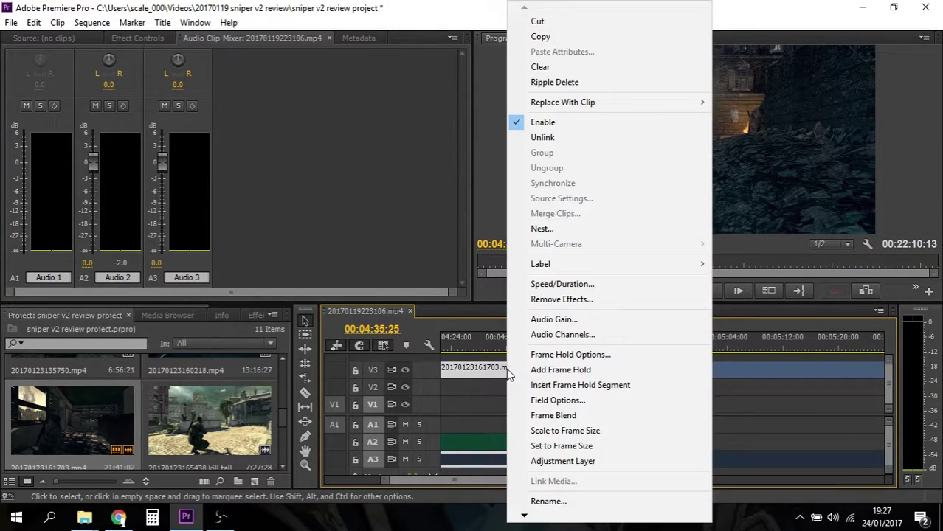
left_click(561, 83)
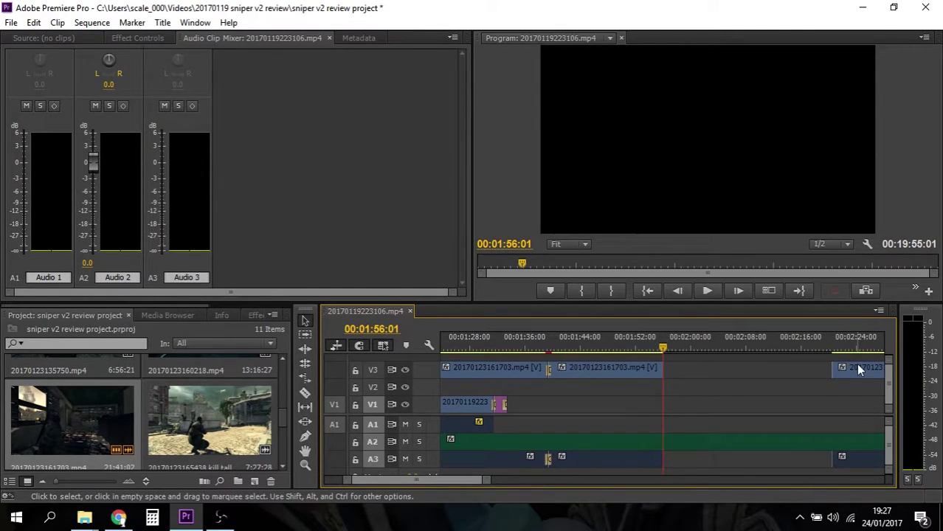
left_click_drag(858, 369, 687, 351)
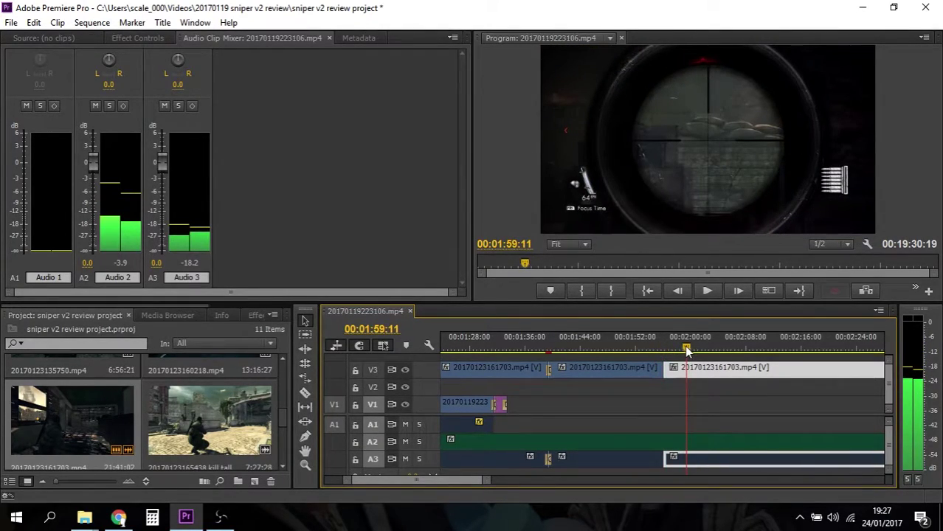
- Review the timeline and play the sequence across the 00:01:56:01 cut
scroll(452, 479, "down", 3)
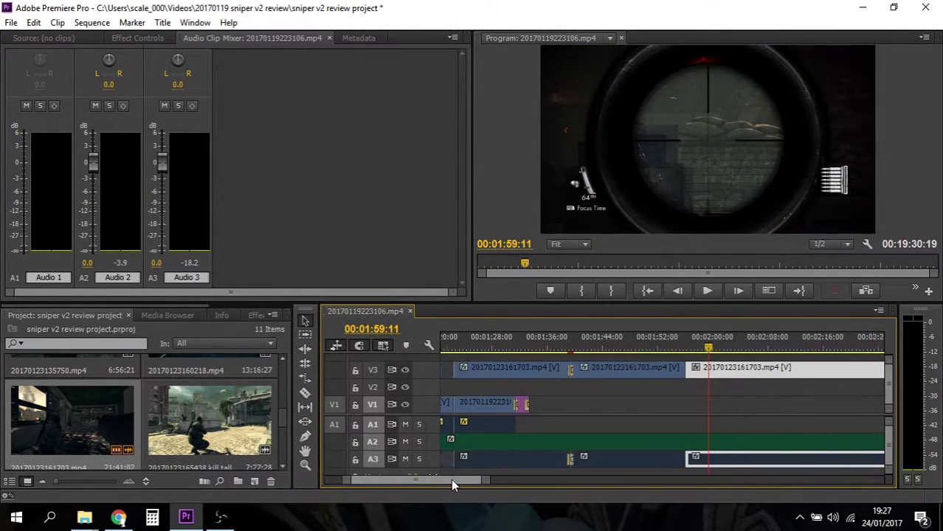
left_click_drag(455, 479, 445, 479)
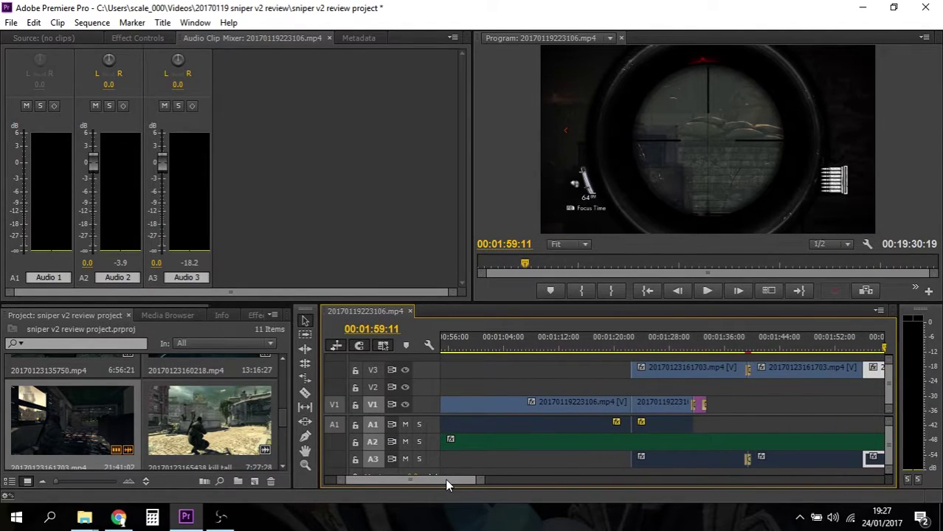
scroll(445, 478, "down", 3)
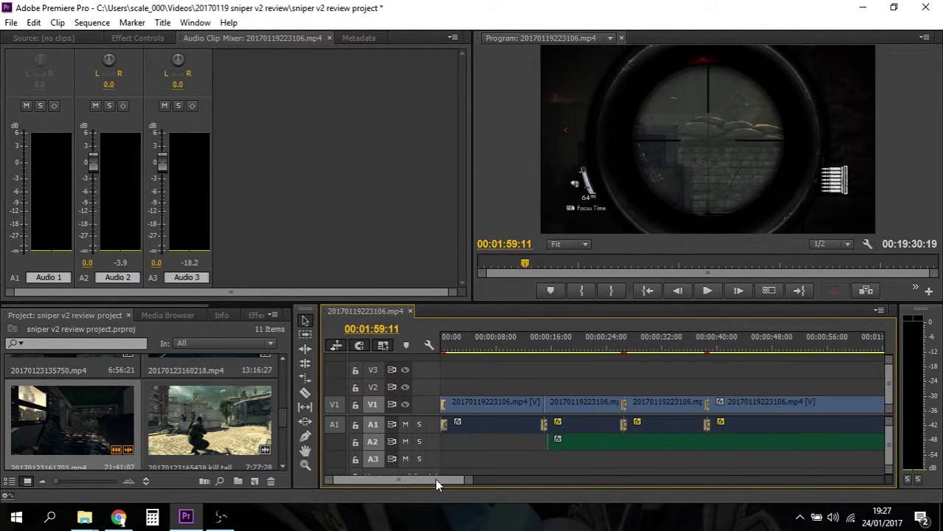
scroll(451, 481, "down", 1)
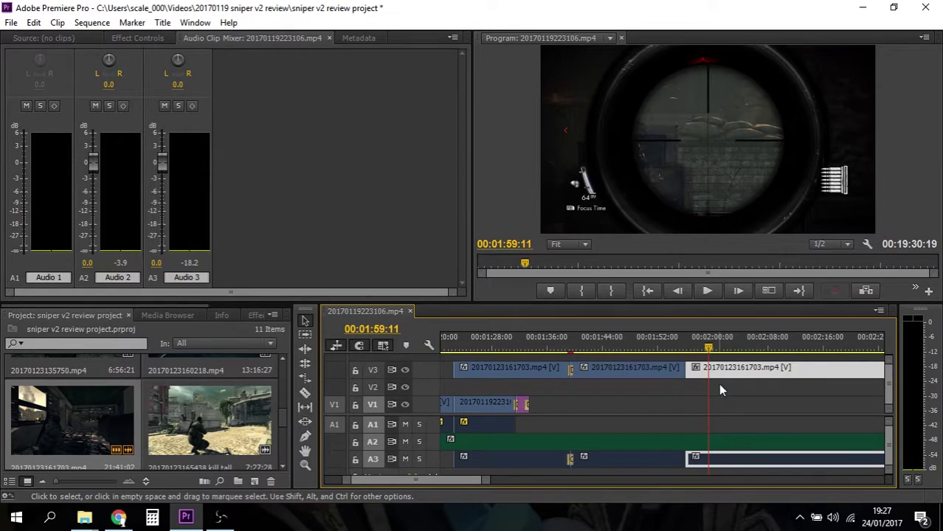
left_click_drag(707, 339, 679, 345)
left_click(707, 291)
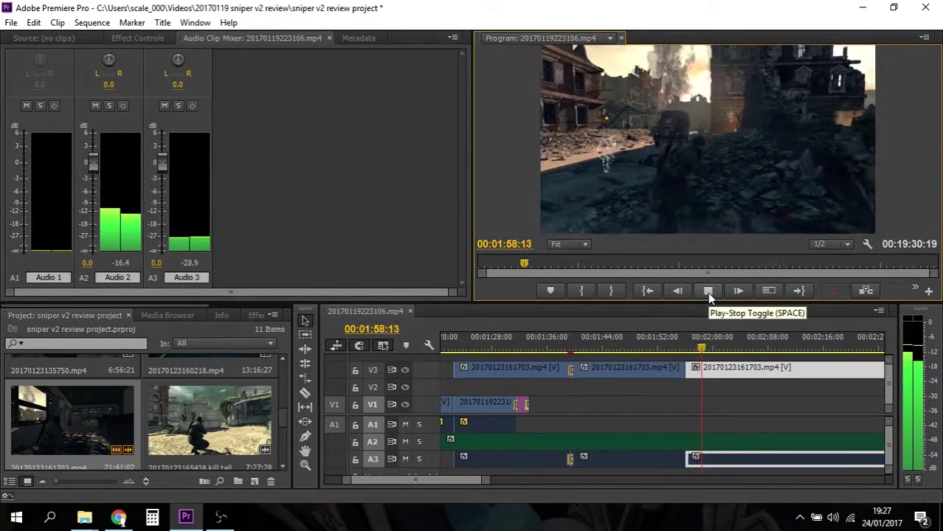
left_click(708, 292)
- Apply the default transitions to the V3 video and A3 audio at the 00:01:56:01 cut and preview them
double_click(692, 367)
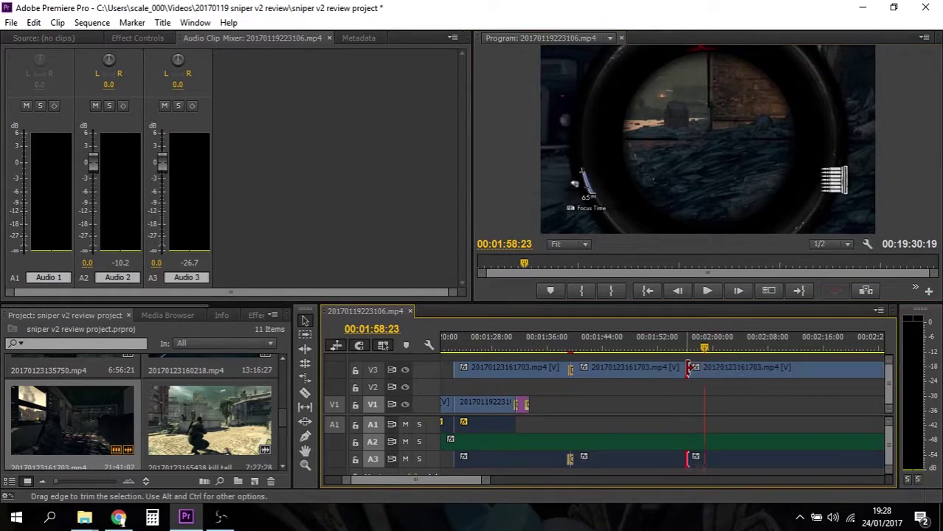
left_click(646, 291)
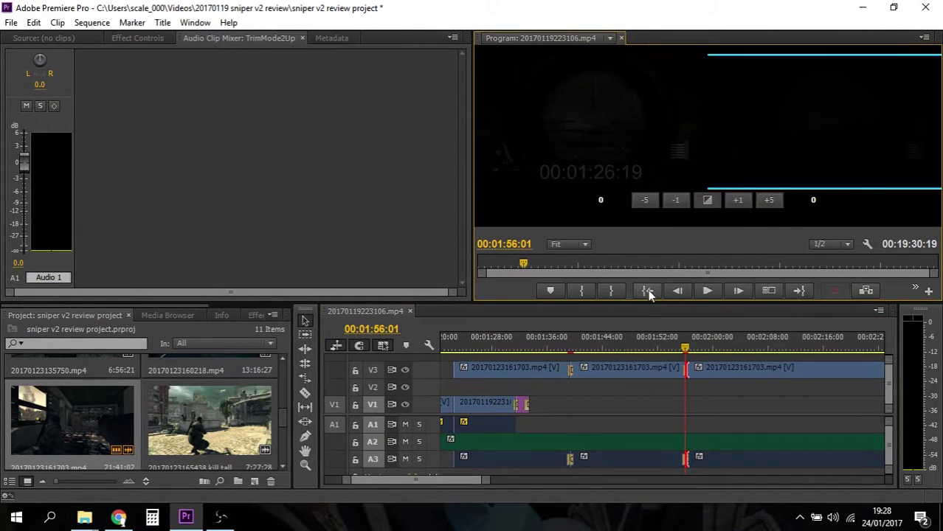
left_click(709, 290)
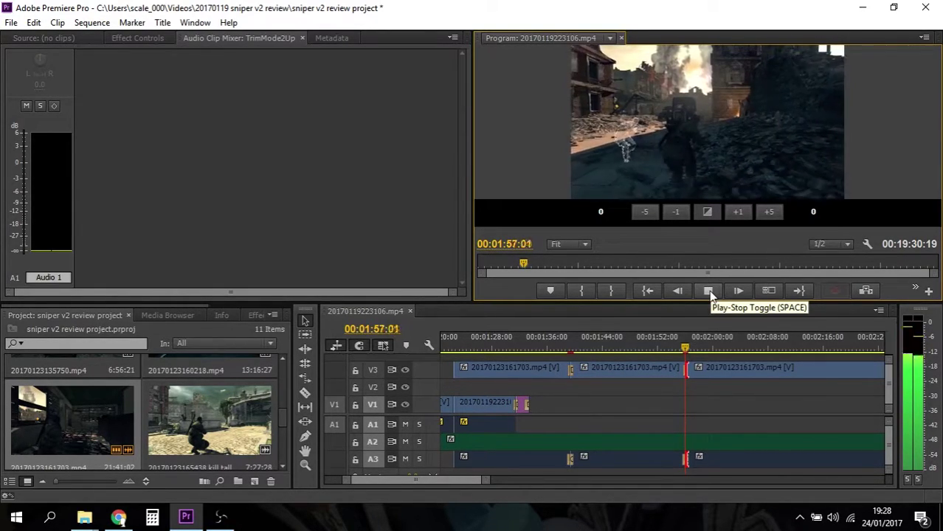
left_click(708, 291)
- Play the sequence from 00:01:56:25 and split the V3 gameplay clip at 00:02:15:10
left_click(690, 346)
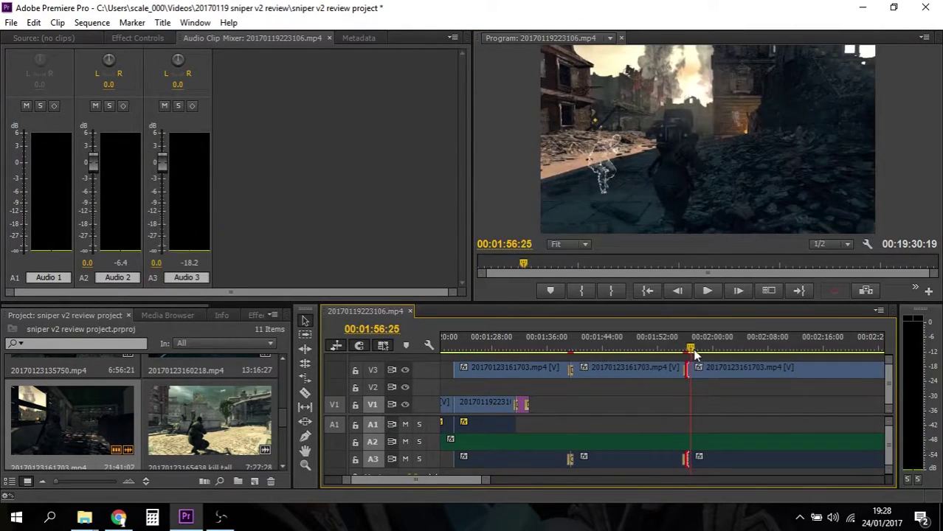
left_click(707, 291)
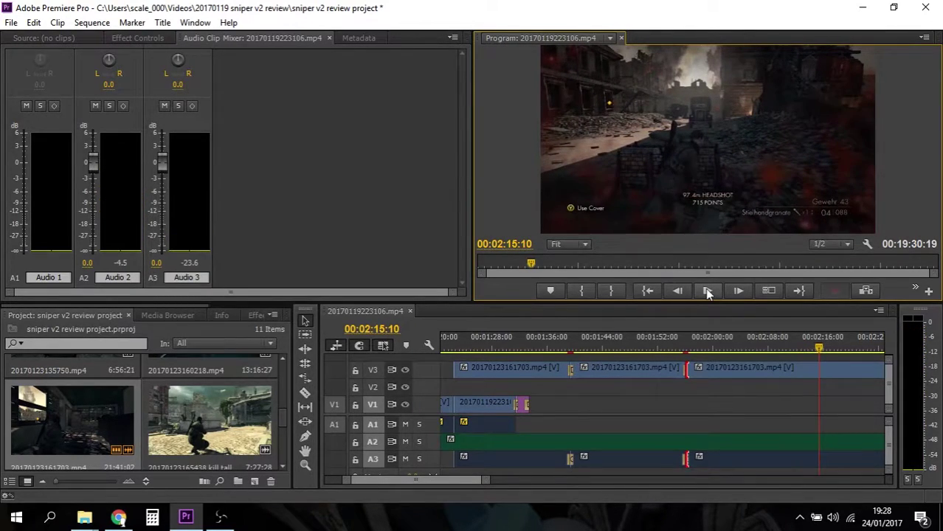
key("c")
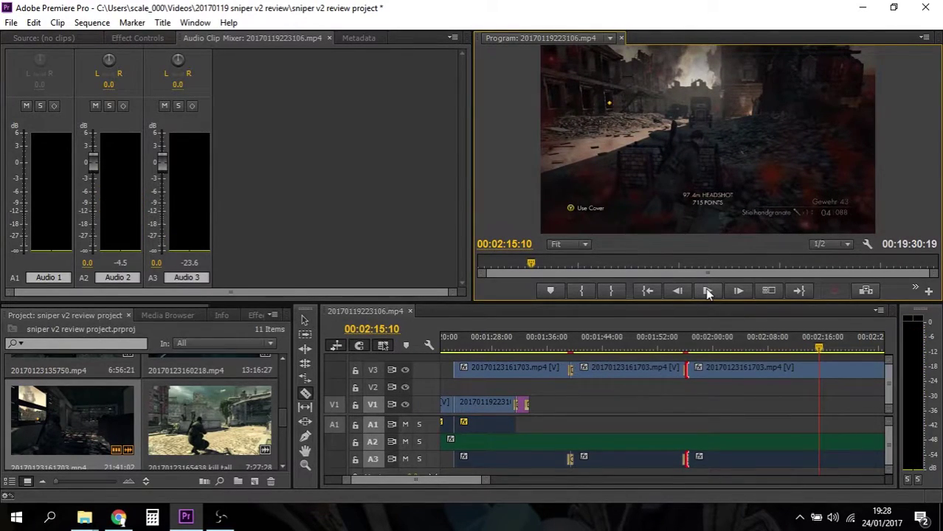
left_click(822, 369)
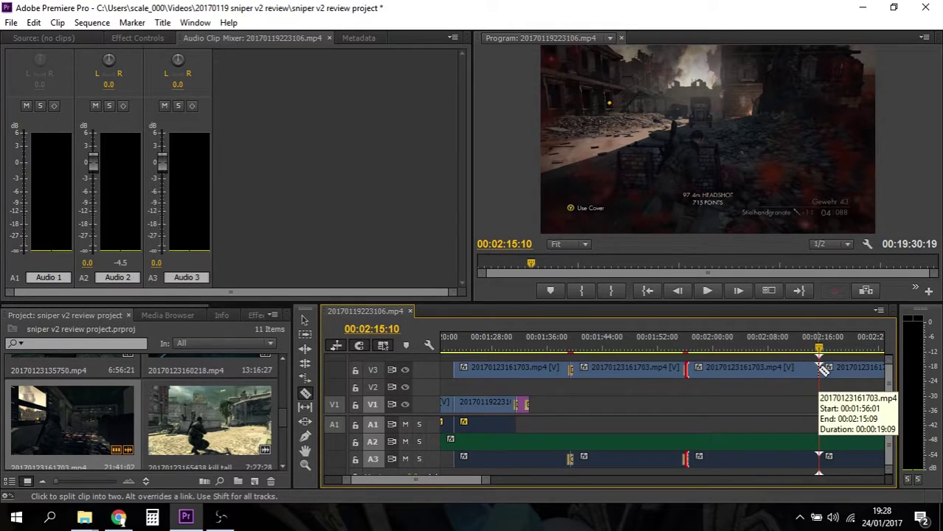
key("v")
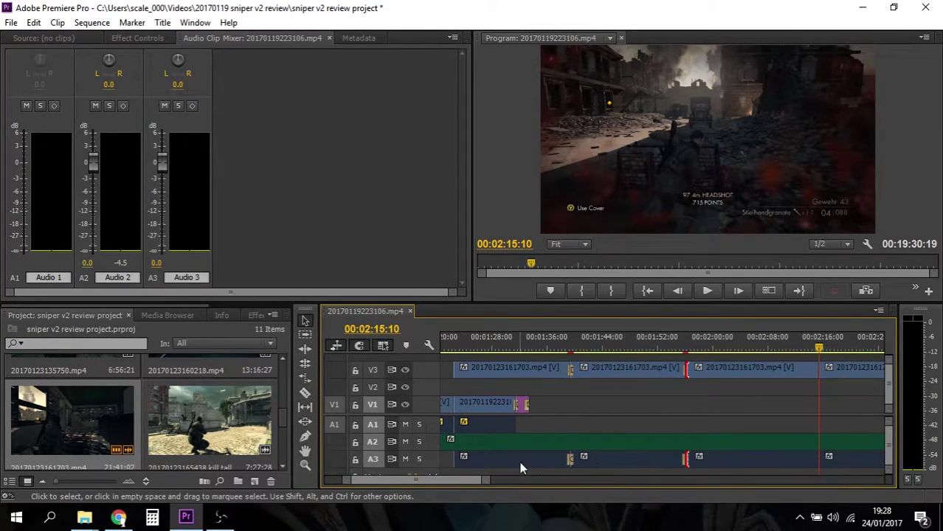
- Check the remaining gameplay footage and delete the V3 clip after the 00:02:15:10 cut
left_click_drag(463, 481, 474, 483)
left_click(515, 345)
left_click_drag(515, 344, 647, 346)
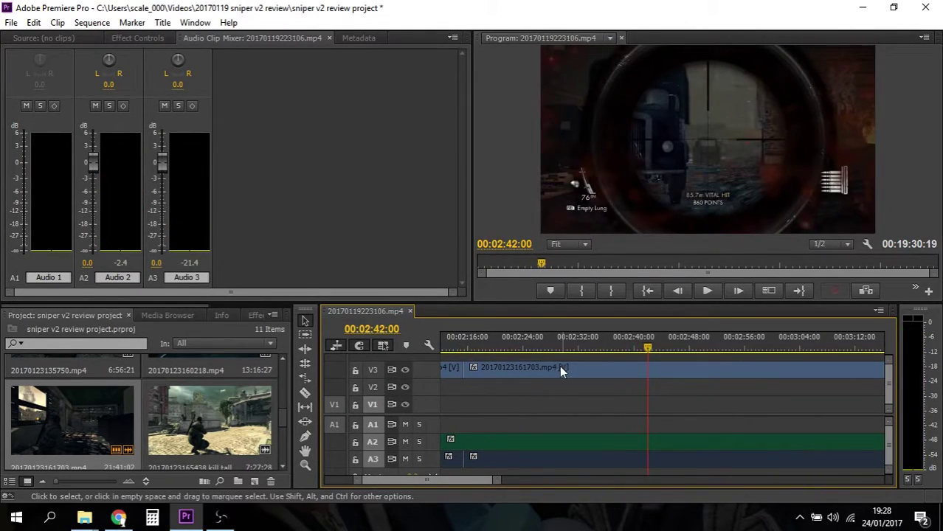
left_click(558, 369)
key("Delete")
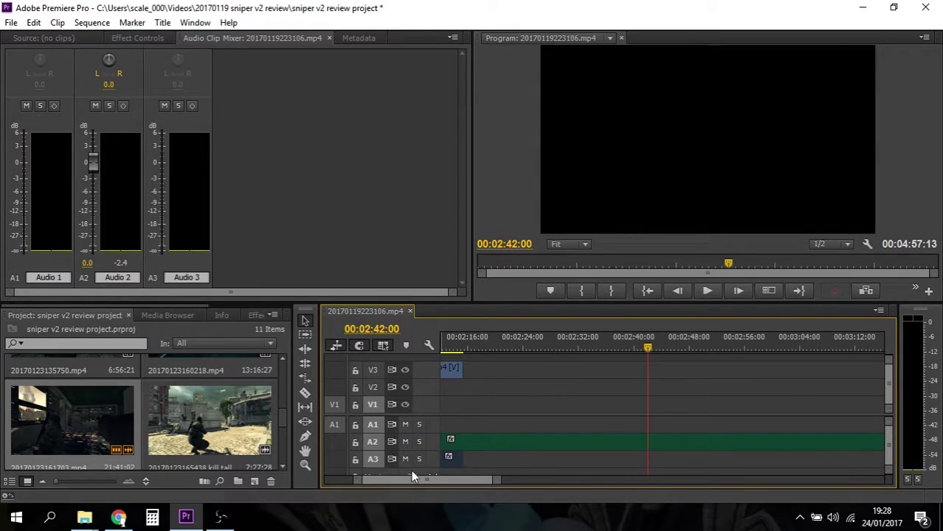
- Move the last V1 gameplay clip and its A1 audio to the end of the A2 voice-over
left_click_drag(442, 480, 427, 480)
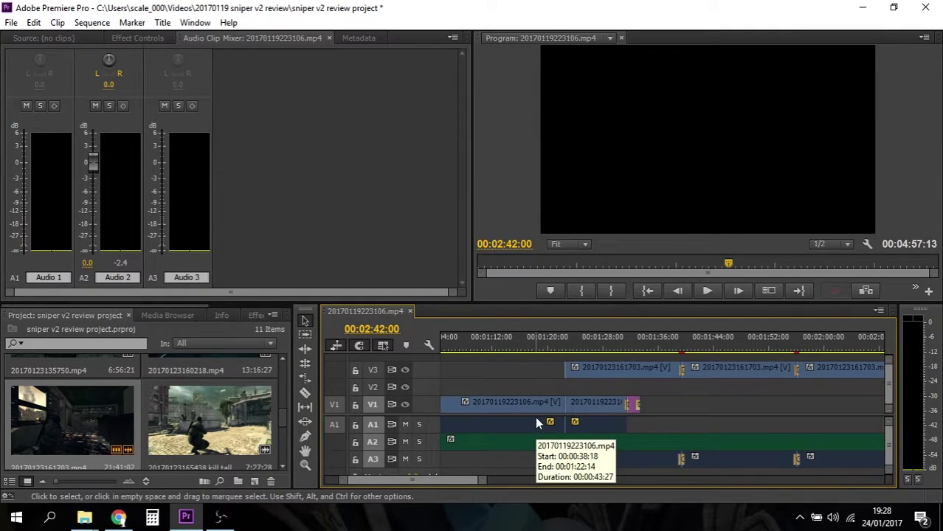
key("z")
key("alt")
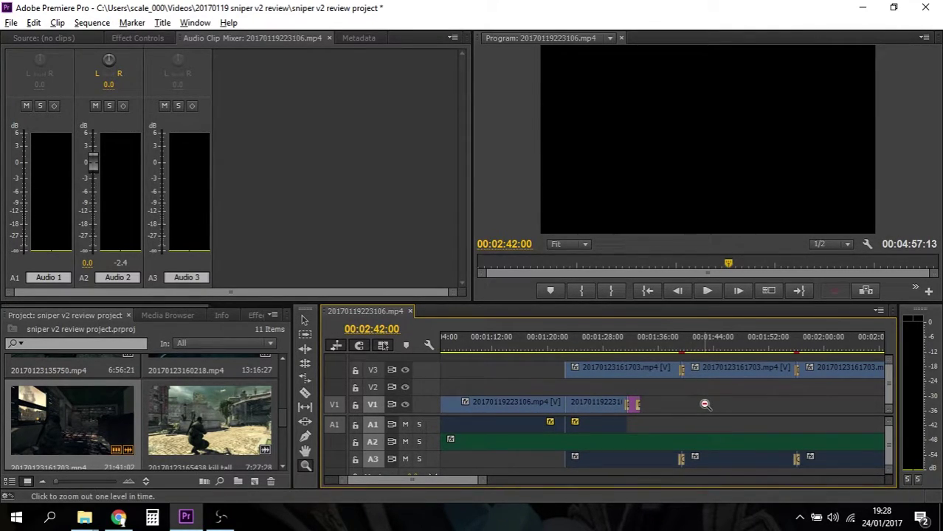
left_click(717, 406, "alt")
left_click(718, 406, "alt")
left_click(717, 405, "alt")
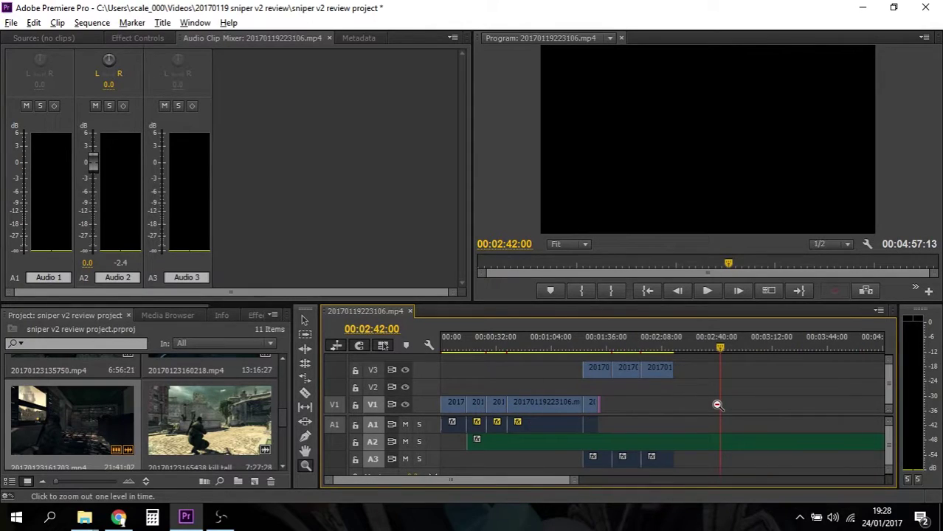
left_click(718, 405, "alt")
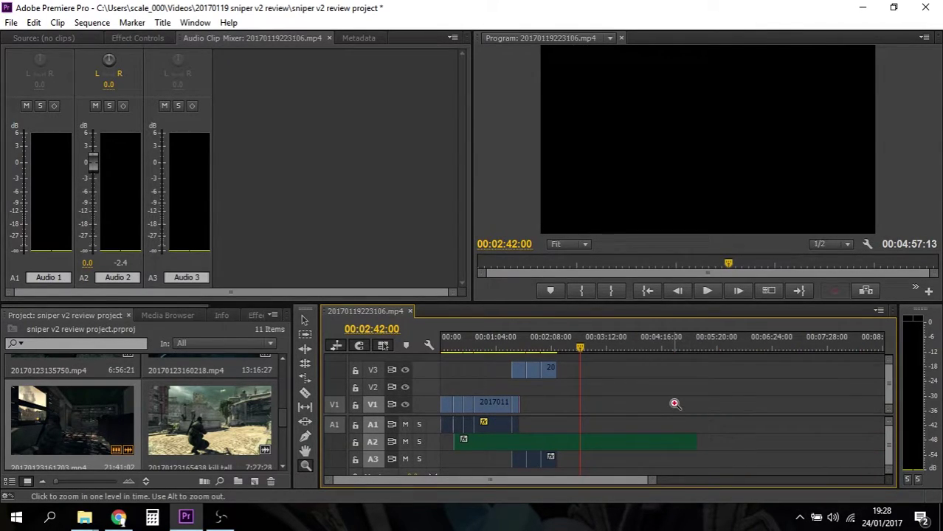
key("v")
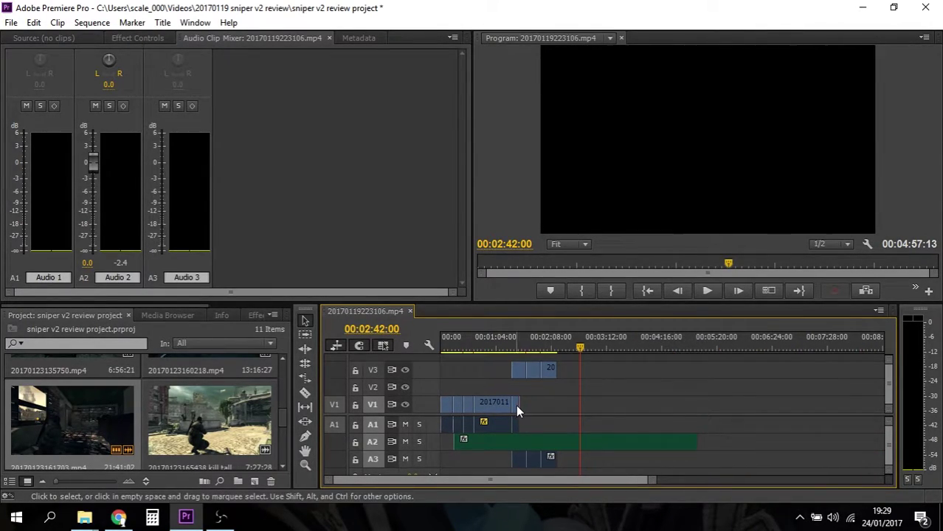
left_click_drag(518, 408, 701, 416)
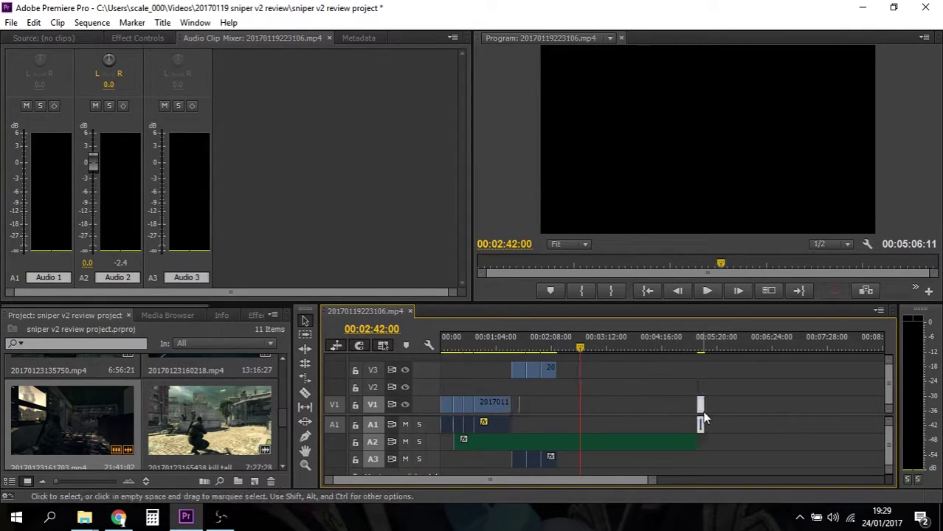
- Move the closing title on V1 to directly after the relocated final gameplay clip
left_click(304, 465)
left_click(544, 422)
key("v")
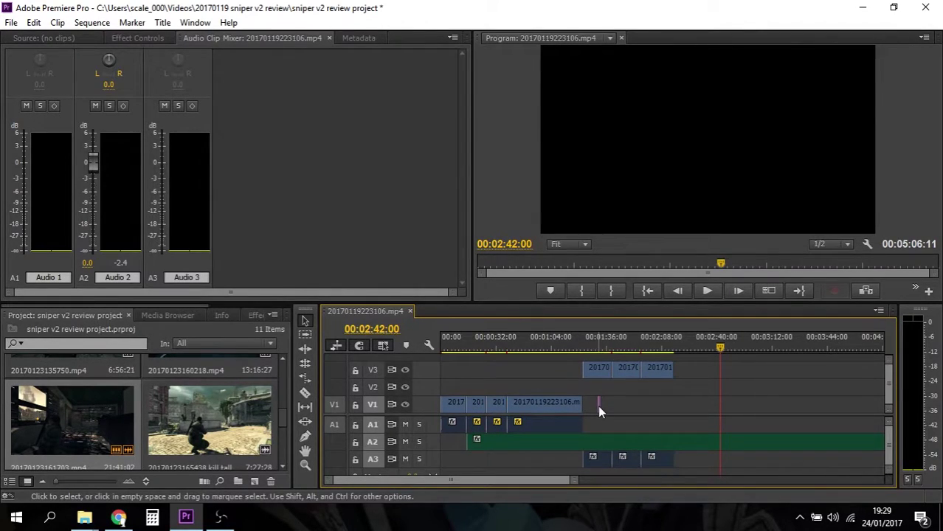
left_click_drag(598, 405, 774, 405)
left_click_drag(526, 480, 515, 480)
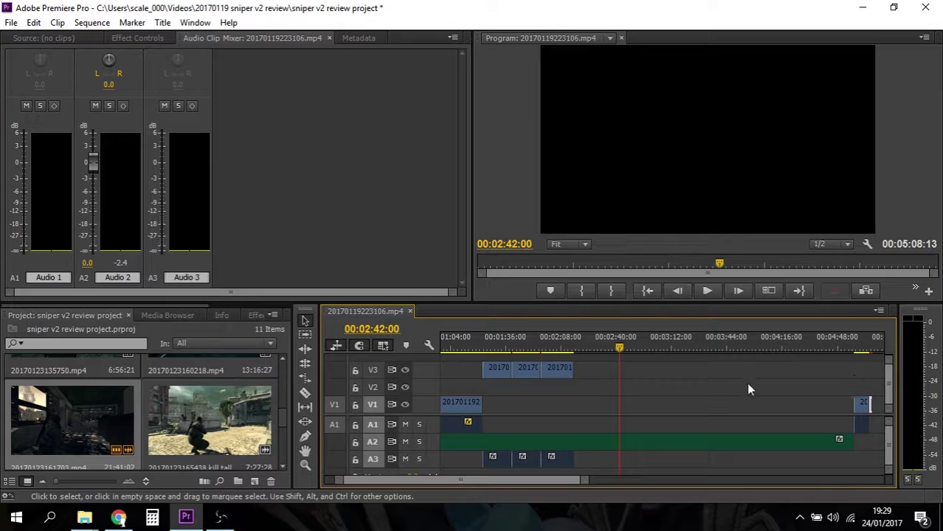
- Play the sequence briefly from 00:01:31:00 to check the V3 gameplay with the voice-over
left_click(497, 346)
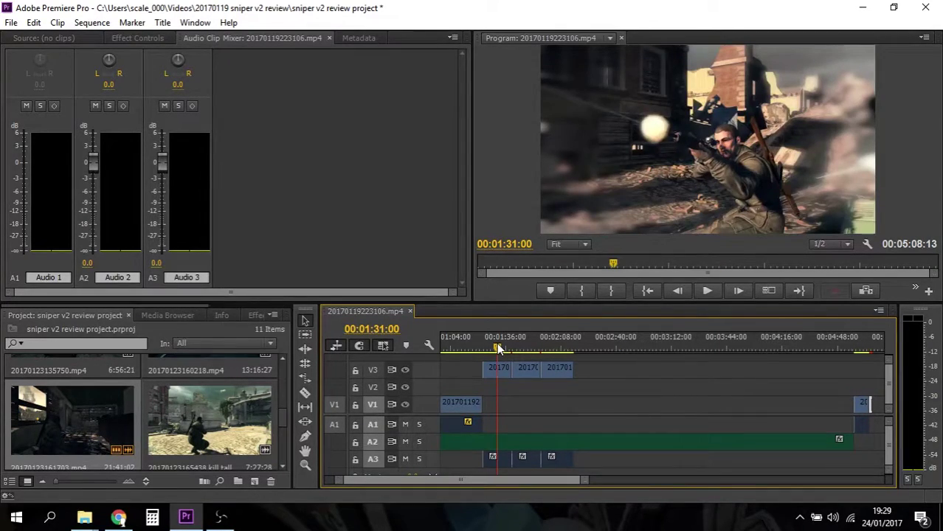
left_click(707, 291)
left_click(706, 291)
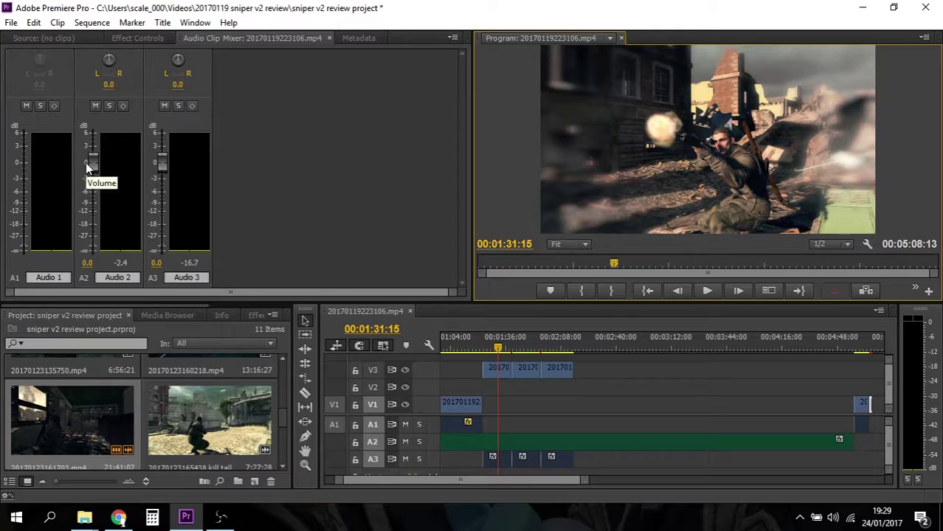
- Lower the A3 audio of the first V3 gameplay clip to -20.4 dB and of the third V3 clip to -25.3 dB
left_click_drag(160, 164, 168, 231)
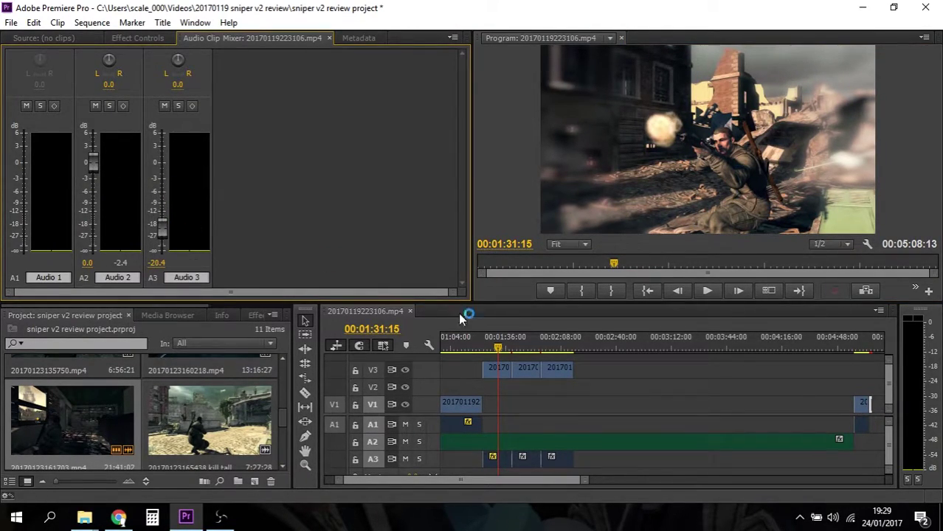
left_click(531, 369)
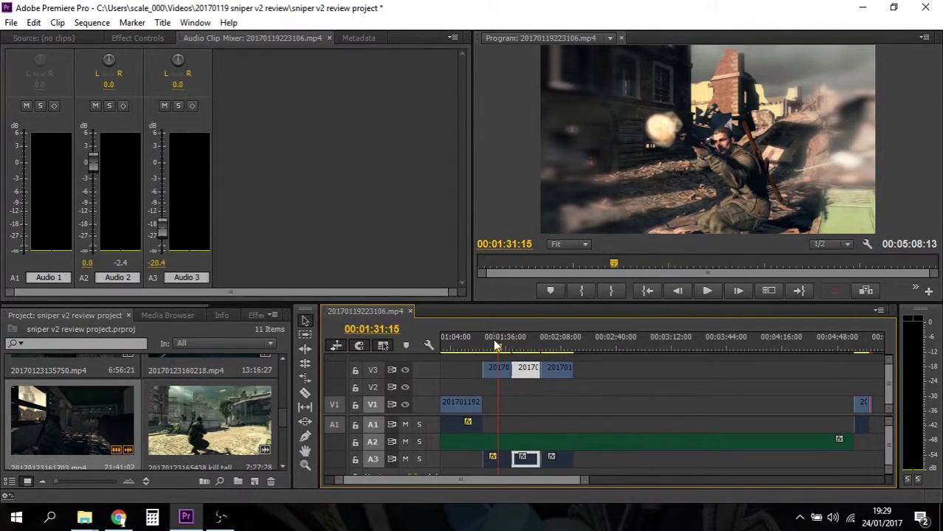
left_click(495, 362)
left_click(496, 366)
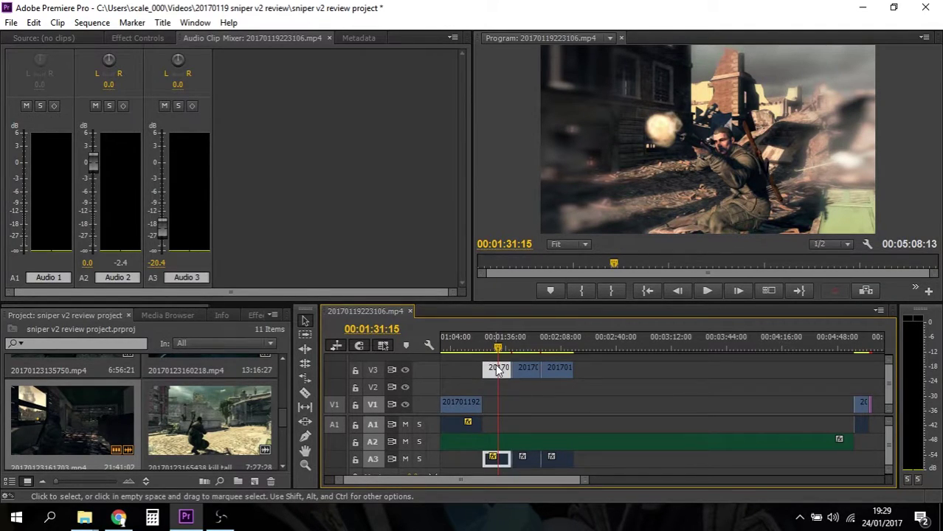
left_click(561, 340)
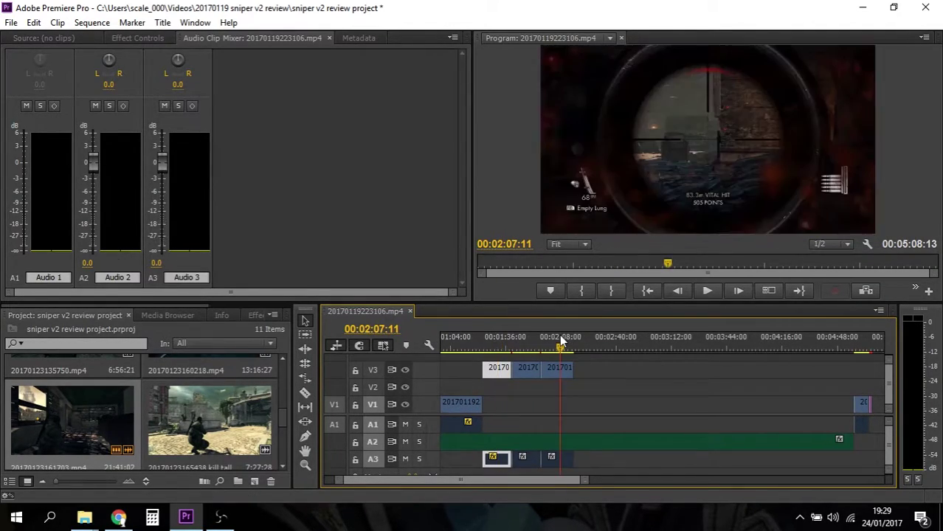
left_click_drag(161, 159, 173, 230)
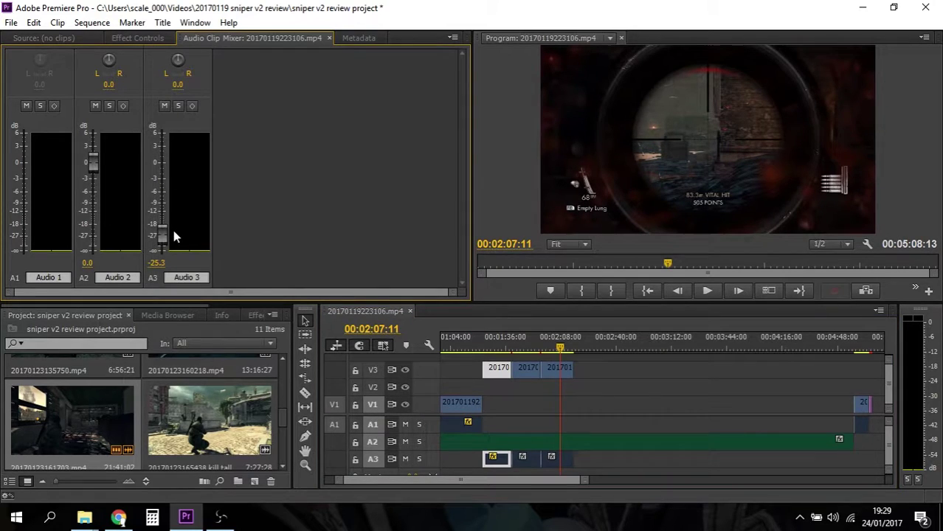
- Play the sequence from 00:01:21:12 to check the first V3 clip's lowered audio against the voice-over
left_click(481, 340)
left_click(522, 445)
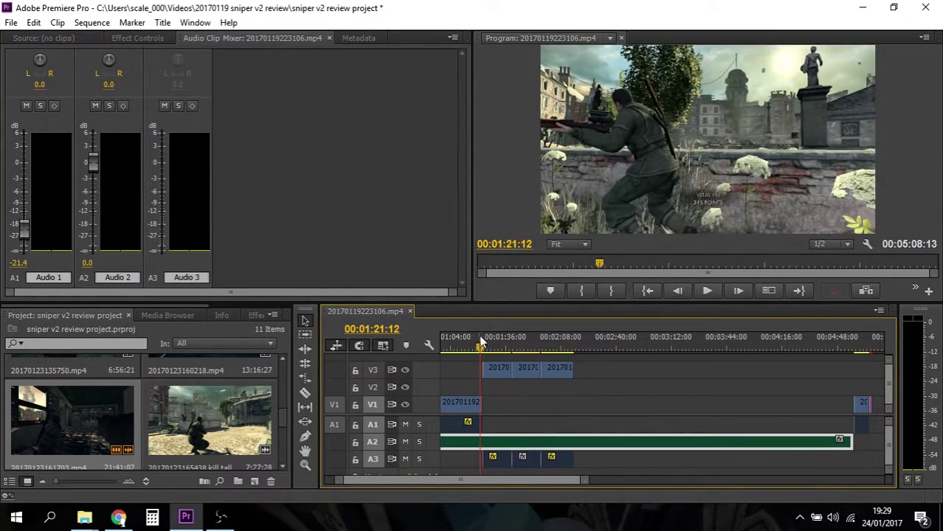
left_click(491, 366)
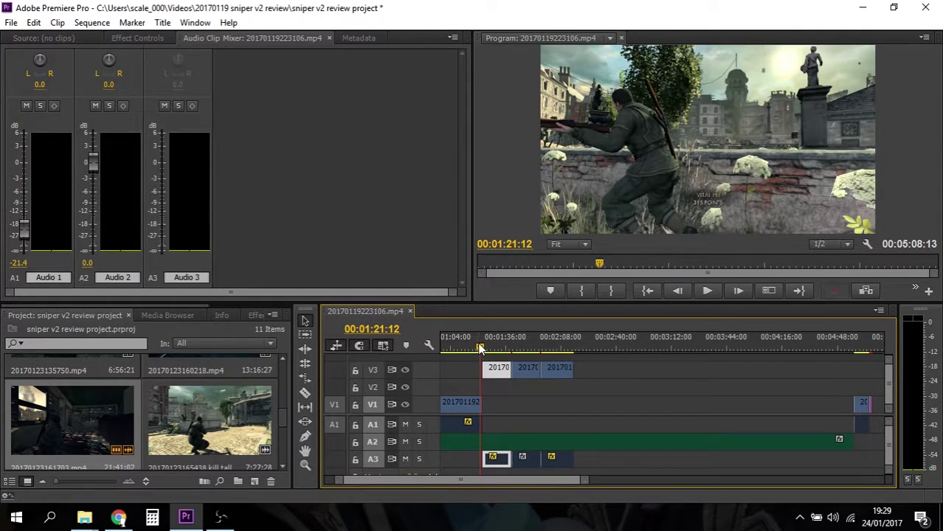
left_click(707, 291)
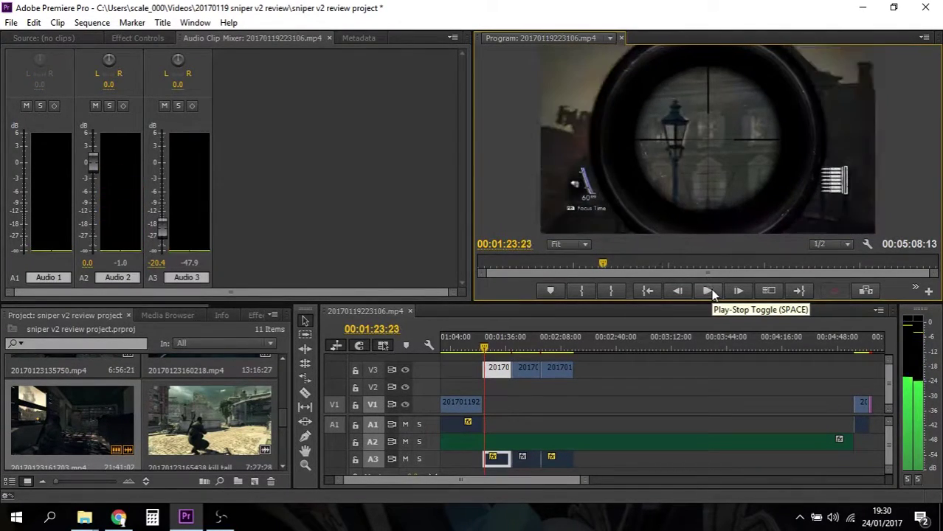
left_click(708, 291)
left_click(502, 348)
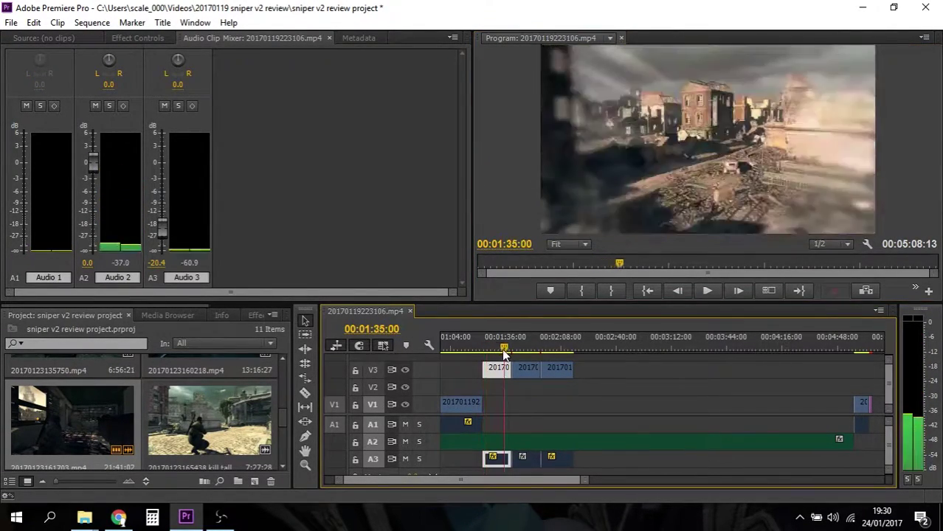
- Apply default transitions at 00:01:22:15 to the start of the first V3 clip and the end of the V1 gameplay clip, including their audio
double_click(486, 366)
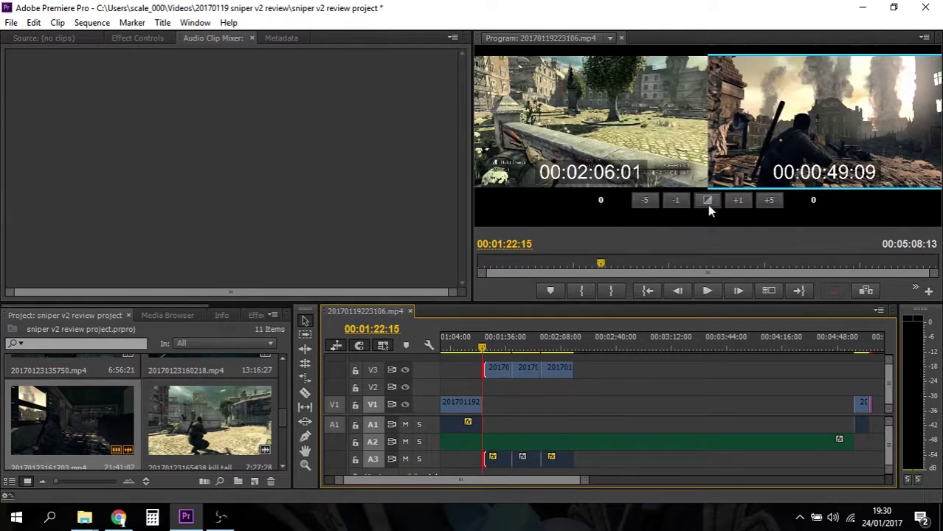
left_click_drag(481, 343, 500, 345)
double_click(486, 401)
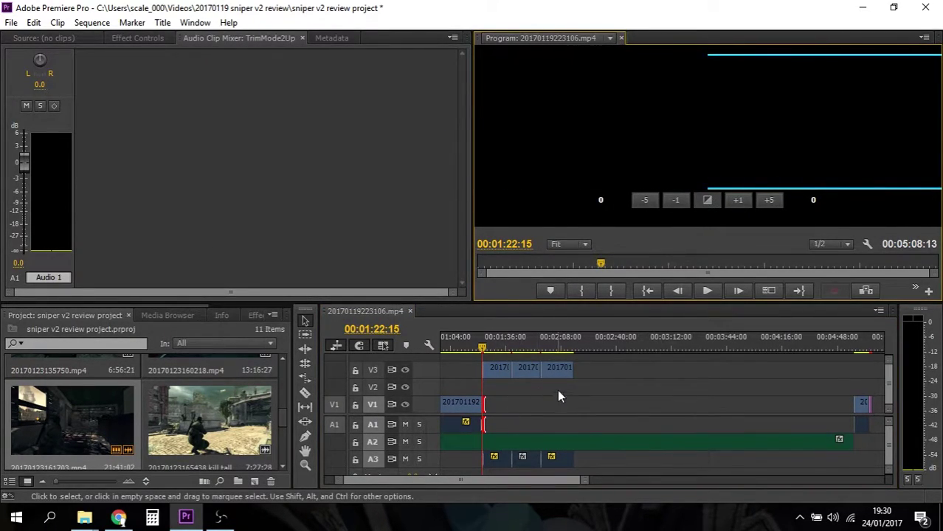
left_click_drag(482, 347, 476, 346)
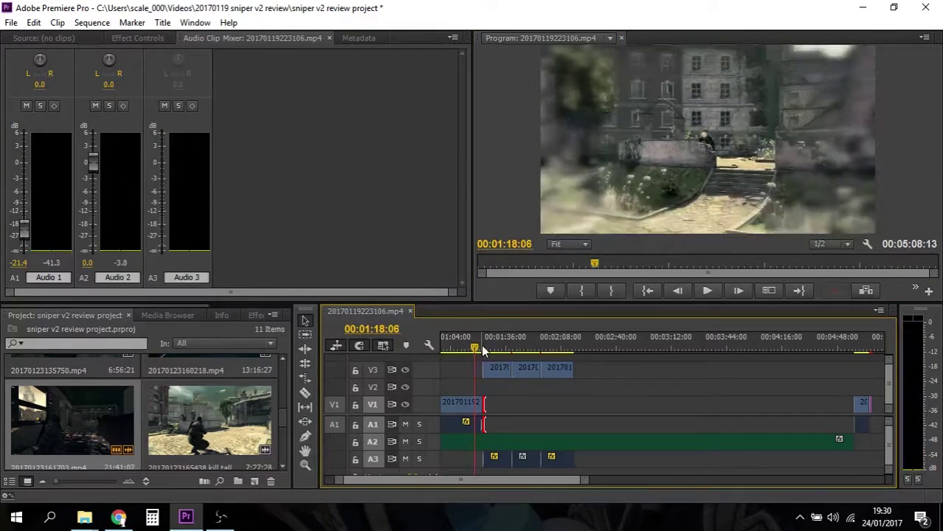
- Place Title 01 on V2 above the second V1 gameplay clip and extend its end to make it about 6 seconds long
left_click_drag(568, 480, 478, 480)
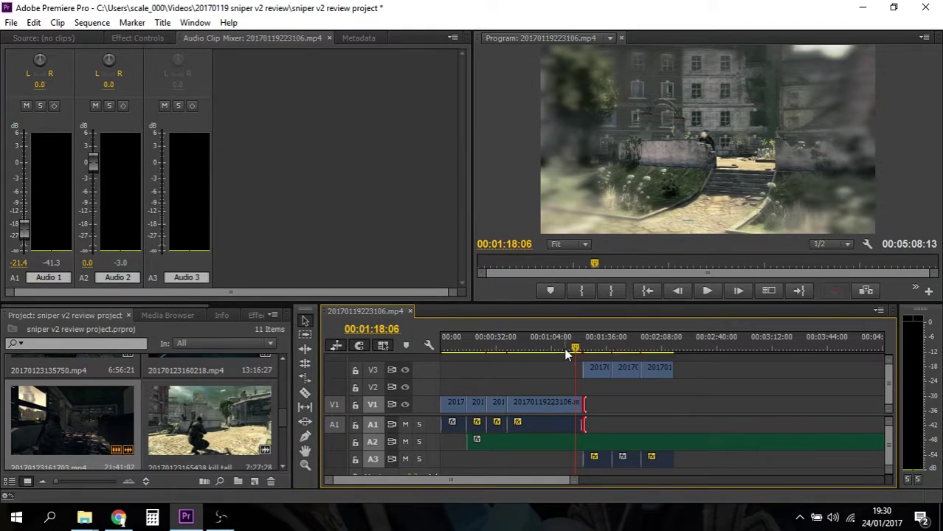
left_click_drag(575, 345, 431, 348)
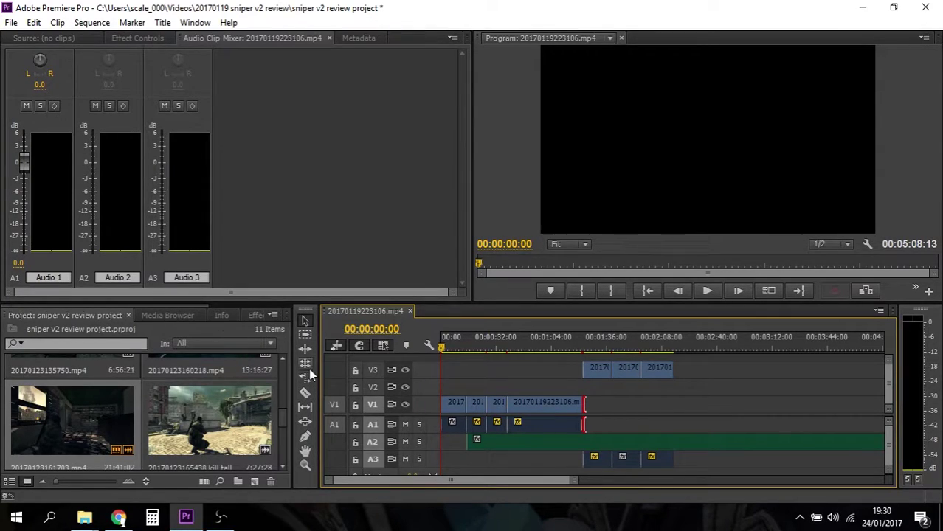
left_click_drag(282, 418, 285, 372)
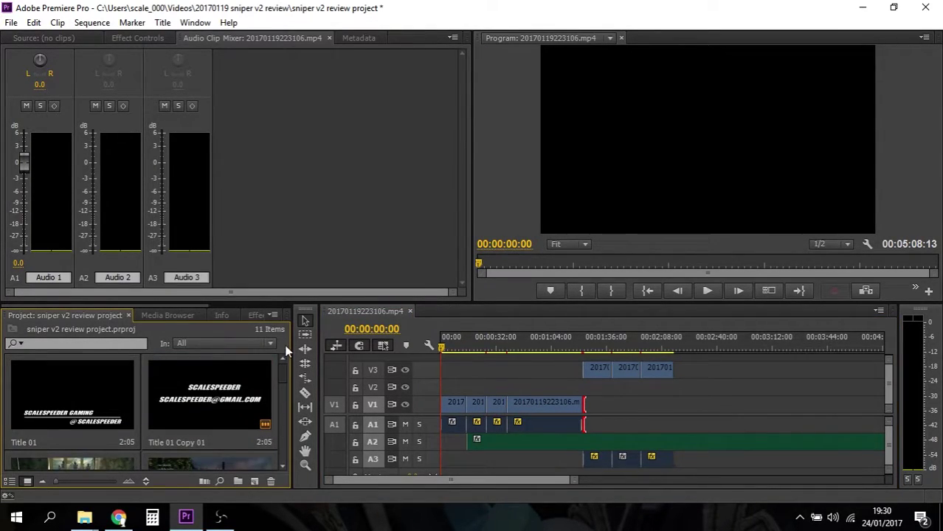
left_click(306, 466)
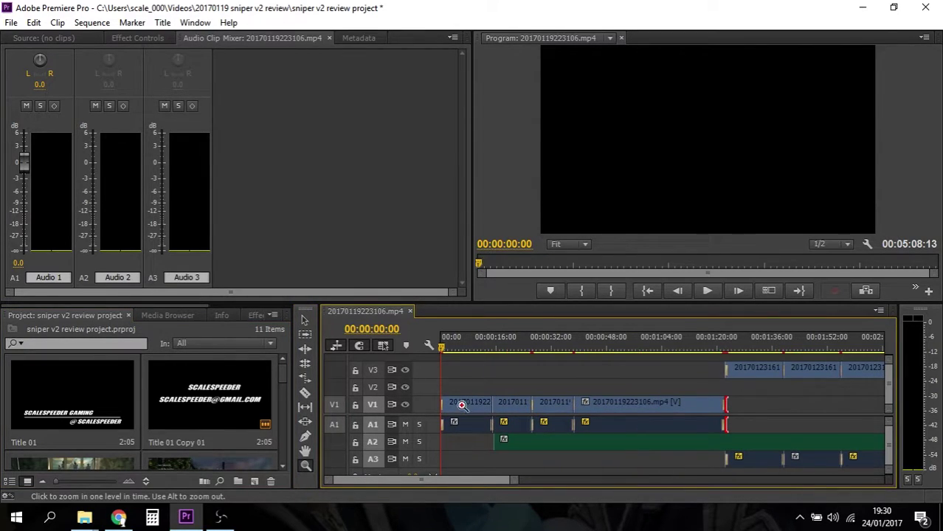
left_click_drag(442, 348, 474, 351)
left_click_drag(76, 409, 340, 376)
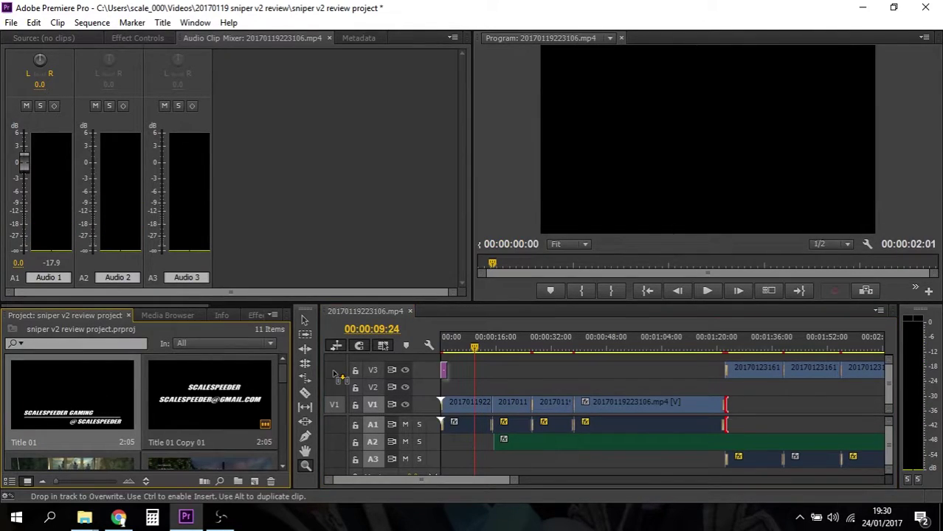
left_click_drag(446, 379, 510, 387)
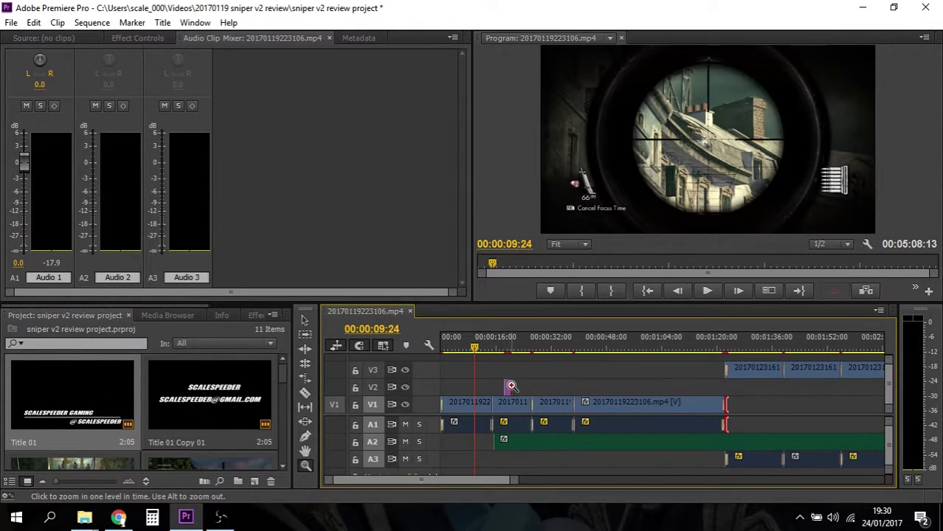
key("v")
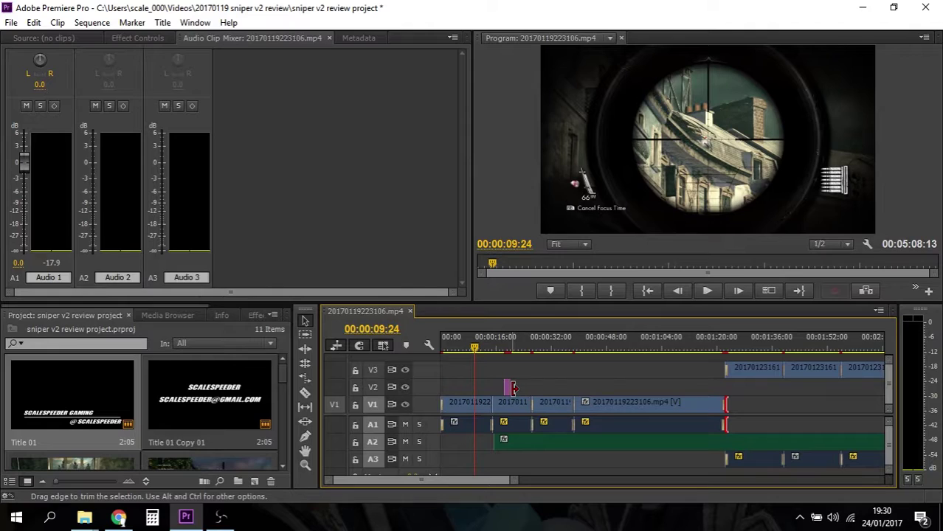
left_click_drag(513, 388, 524, 387)
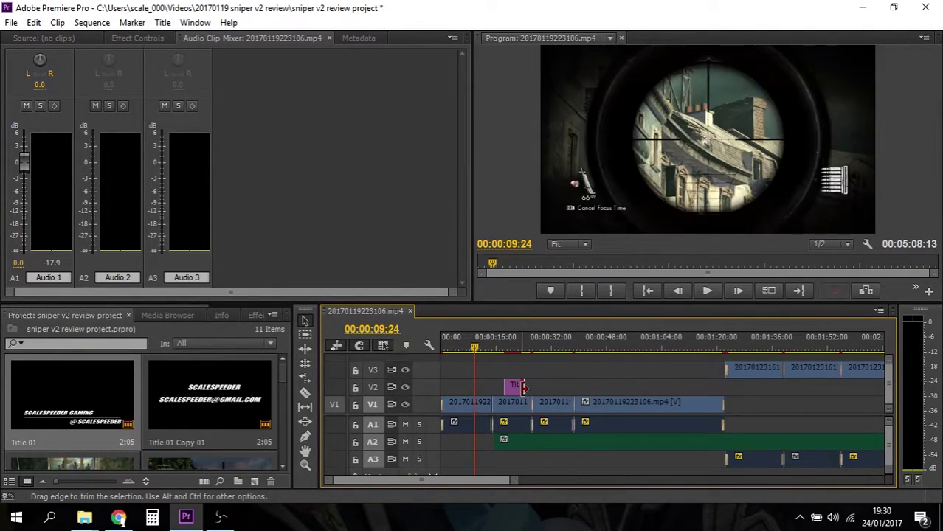
- Apply an Additive Dissolve transition to the start and the end of Title 01 on V2
left_click(251, 315)
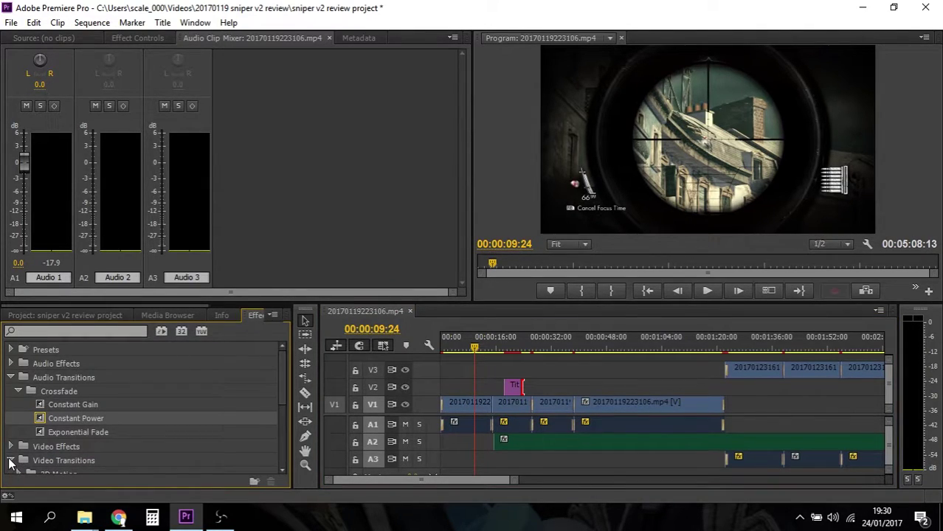
left_click_drag(281, 383, 276, 420)
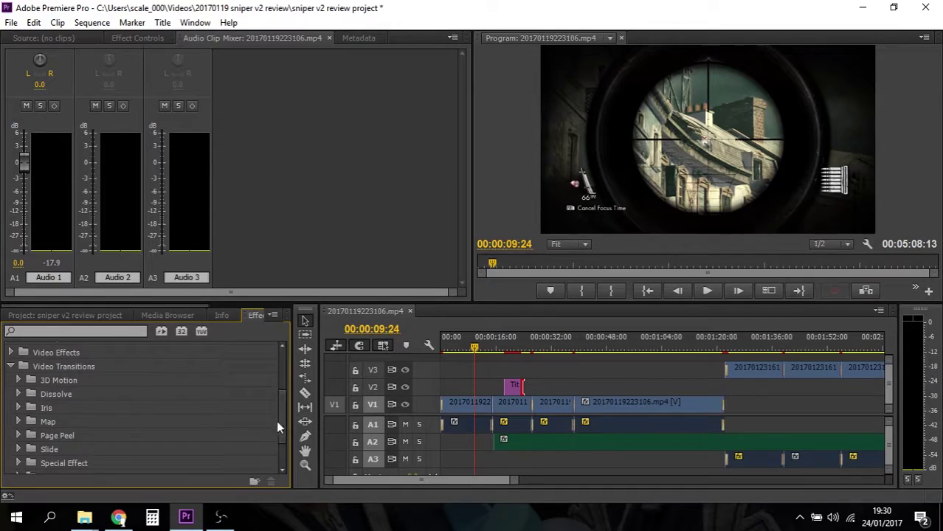
left_click(19, 395)
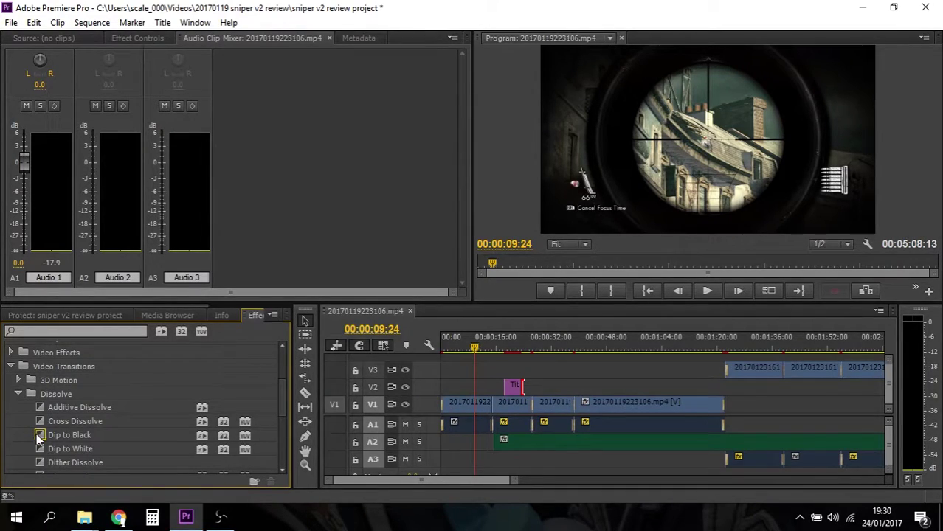
left_click_drag(40, 407, 287, 392)
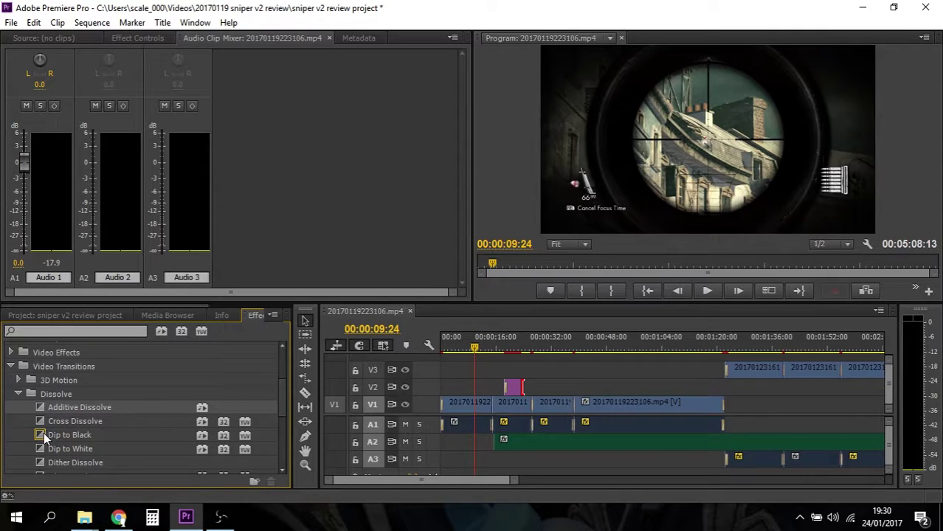
left_click_drag(43, 406, 528, 392)
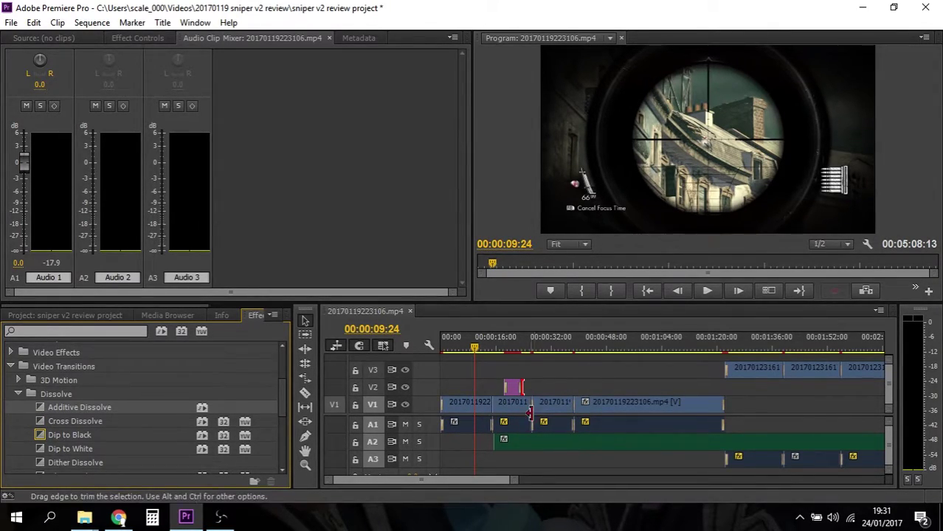
- Play the sequence from the beginning to the end of the V3 gameplay to review the title, transitions and audio
left_click_drag(475, 349, 431, 347)
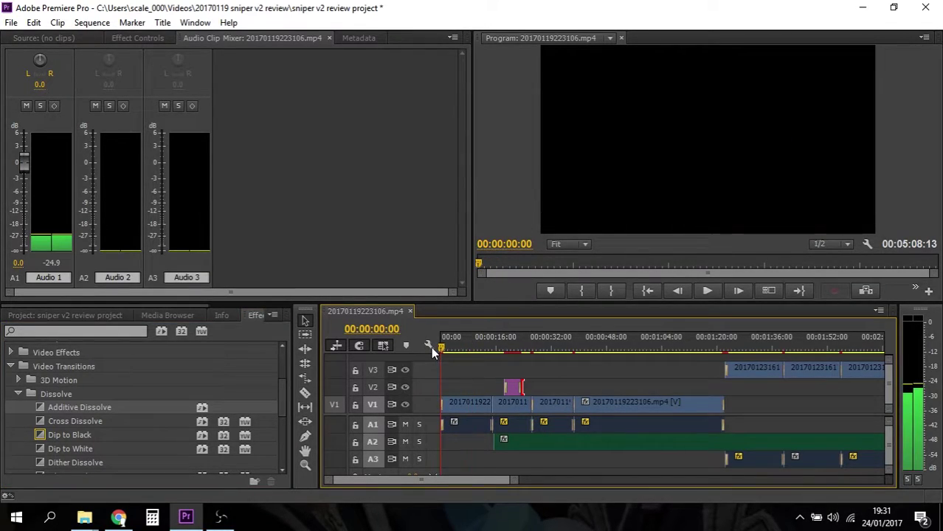
left_click(706, 289)
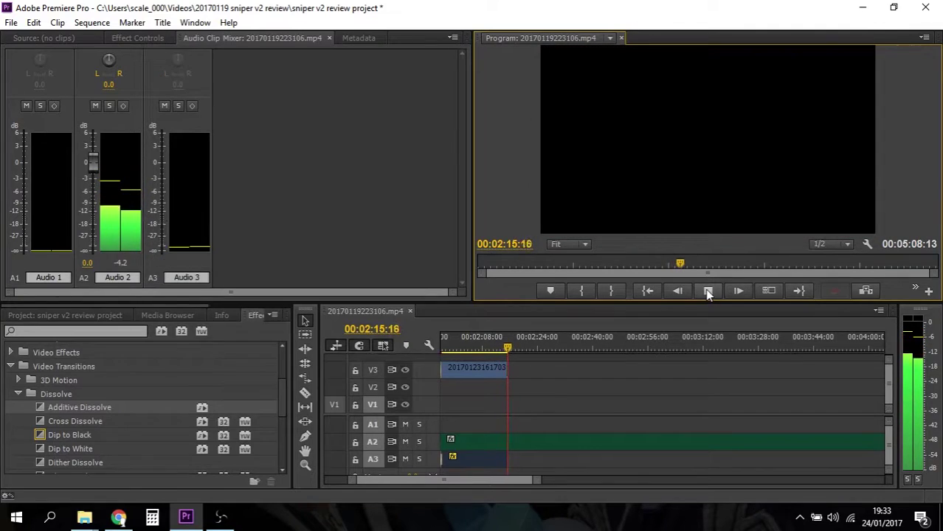
left_click(707, 291)
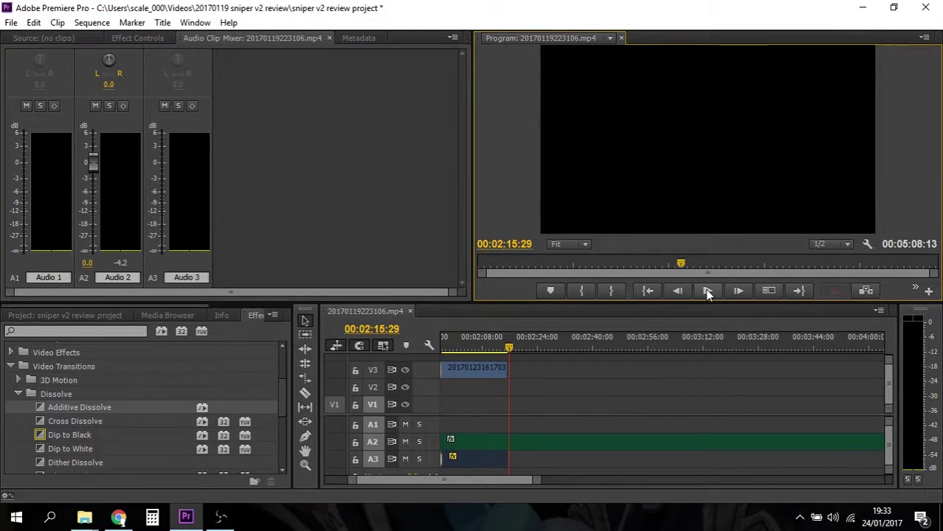
- Lower the A3 audio of the second V3 gameplay clip to -25.3 dB at 00:01:45:27
left_click(478, 479)
left_click_drag(478, 479, 456, 479)
left_click(618, 347)
left_click_drag(619, 347, 611, 341)
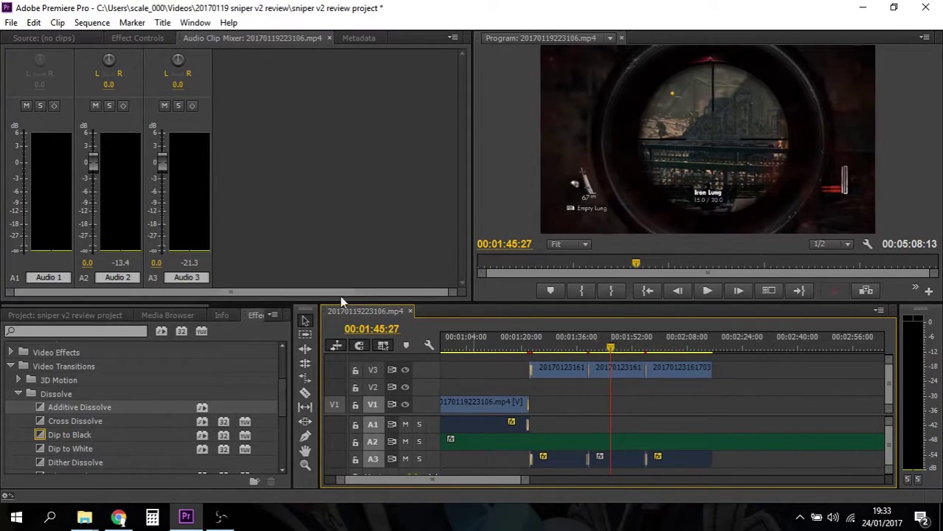
left_click_drag(169, 158, 169, 227)
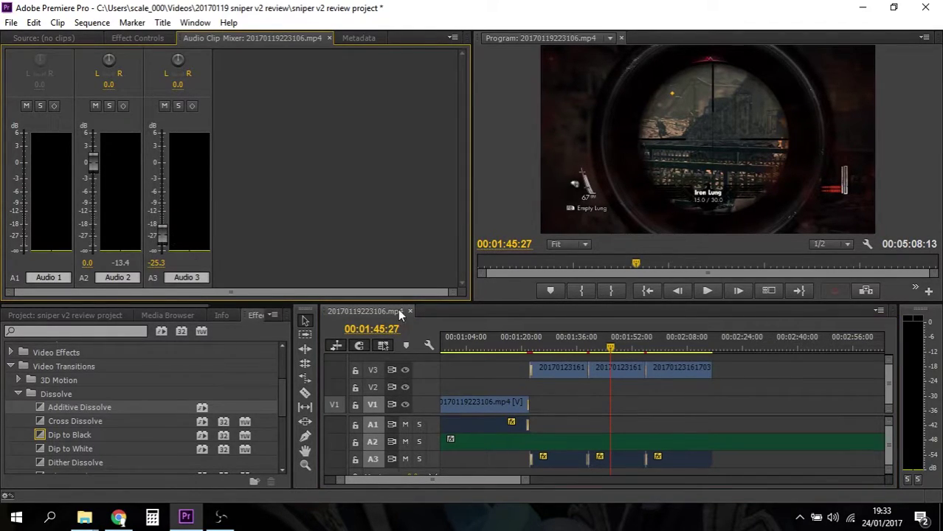
- Play the sequence from 00:04:55:27 to its end to check the final gameplay clip and closing title
left_click(85, 315)
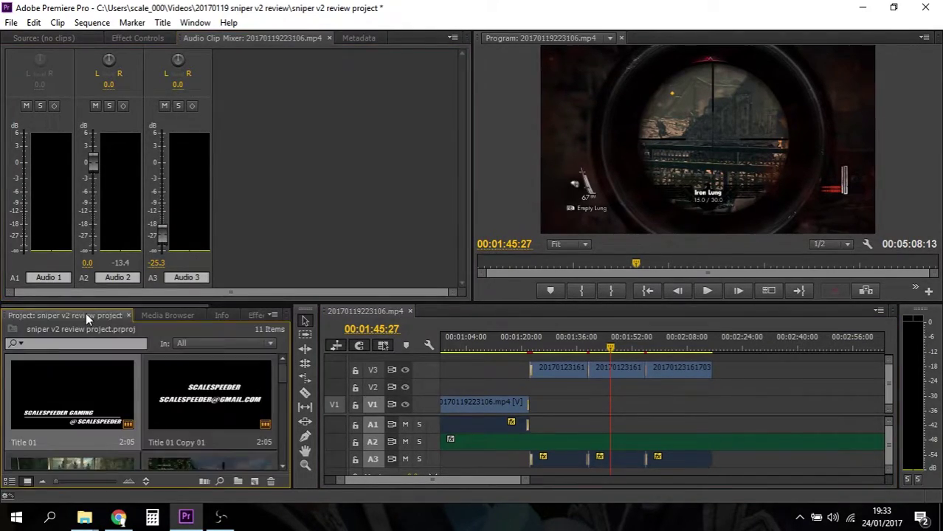
left_click_drag(285, 380, 285, 411)
left_click_drag(419, 481, 452, 482)
key("ctrl+s")
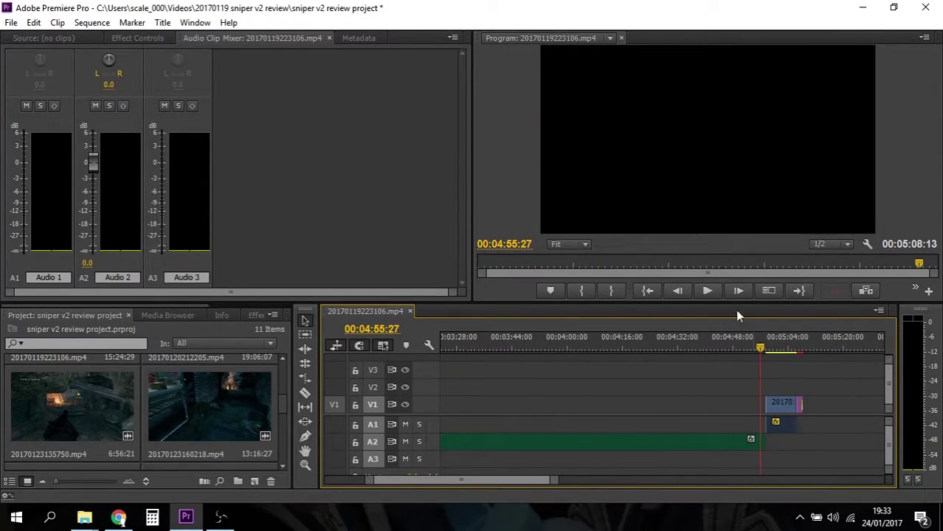
left_click(712, 296)
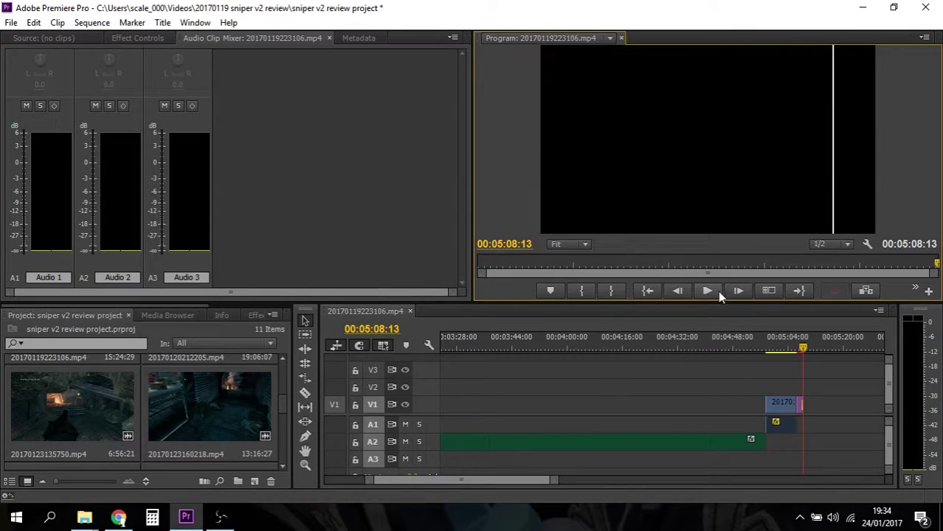
left_click_drag(475, 477, 418, 483)
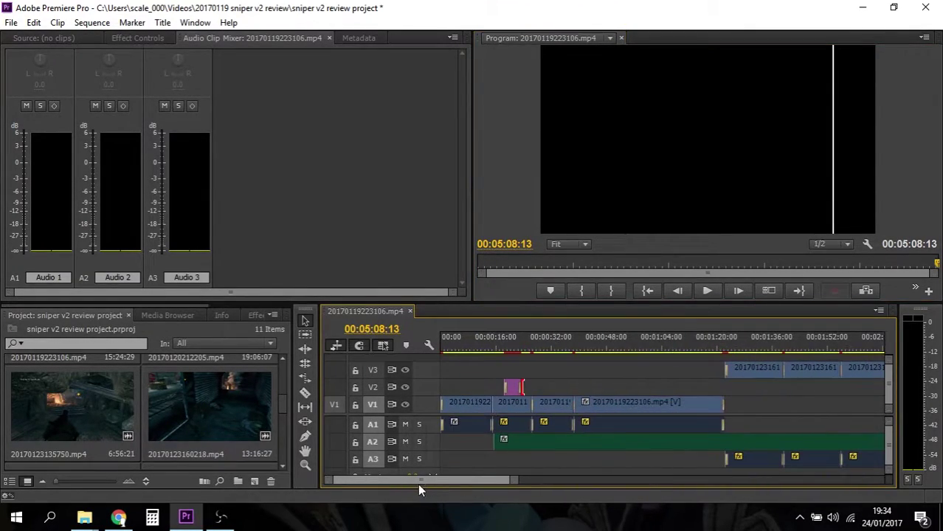